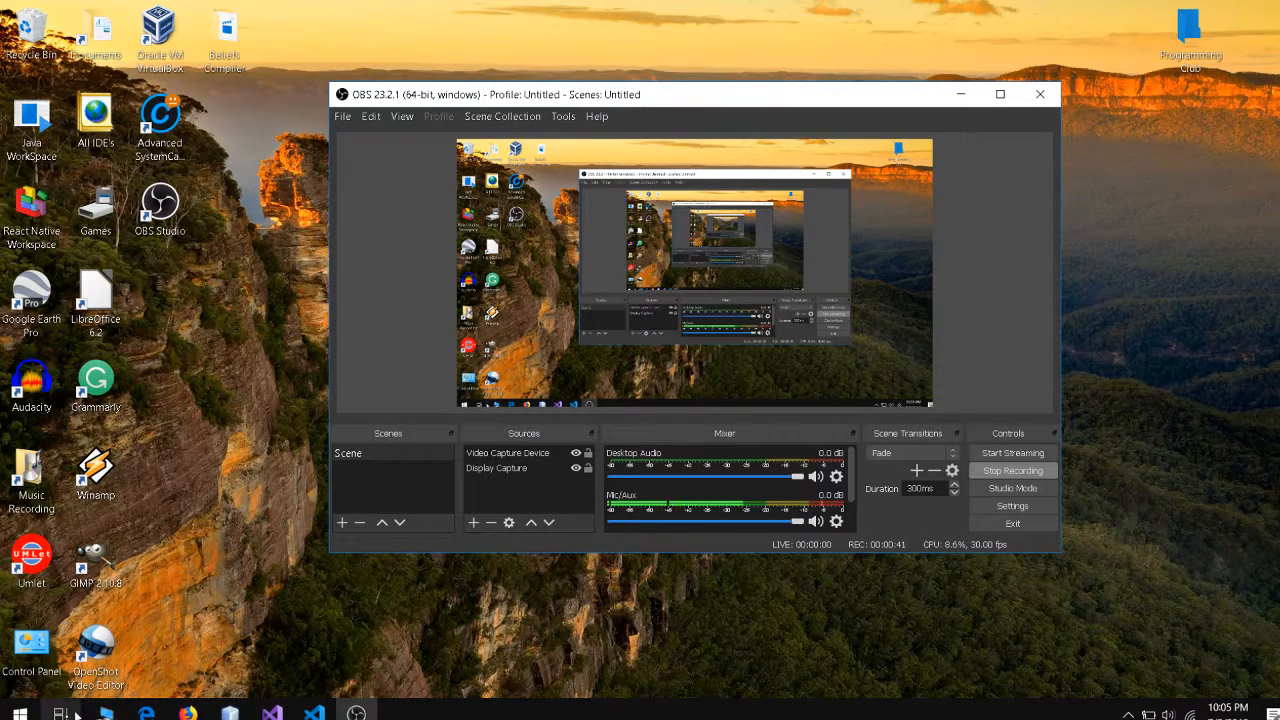
Open the user's temporary files folder by running %temp%
{"action": "left_click", "coordinate": [20, 712]}
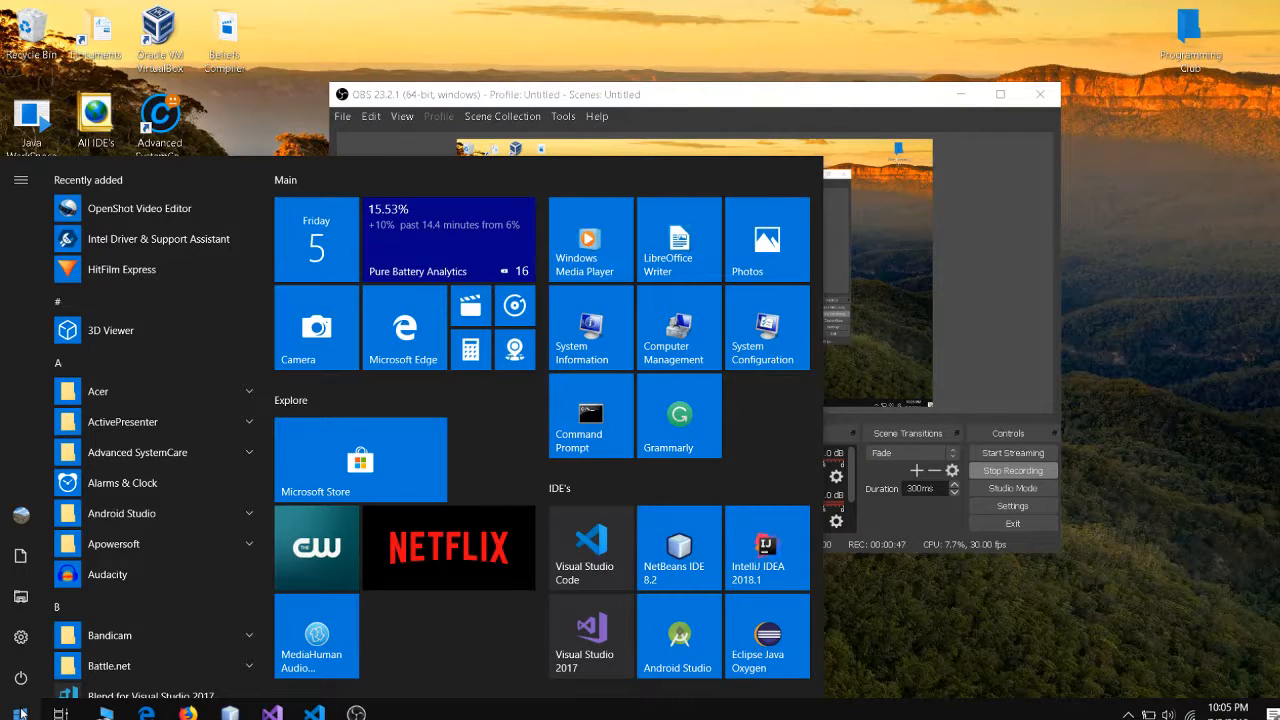
{"action": "left_click", "coordinate": [20, 712]}
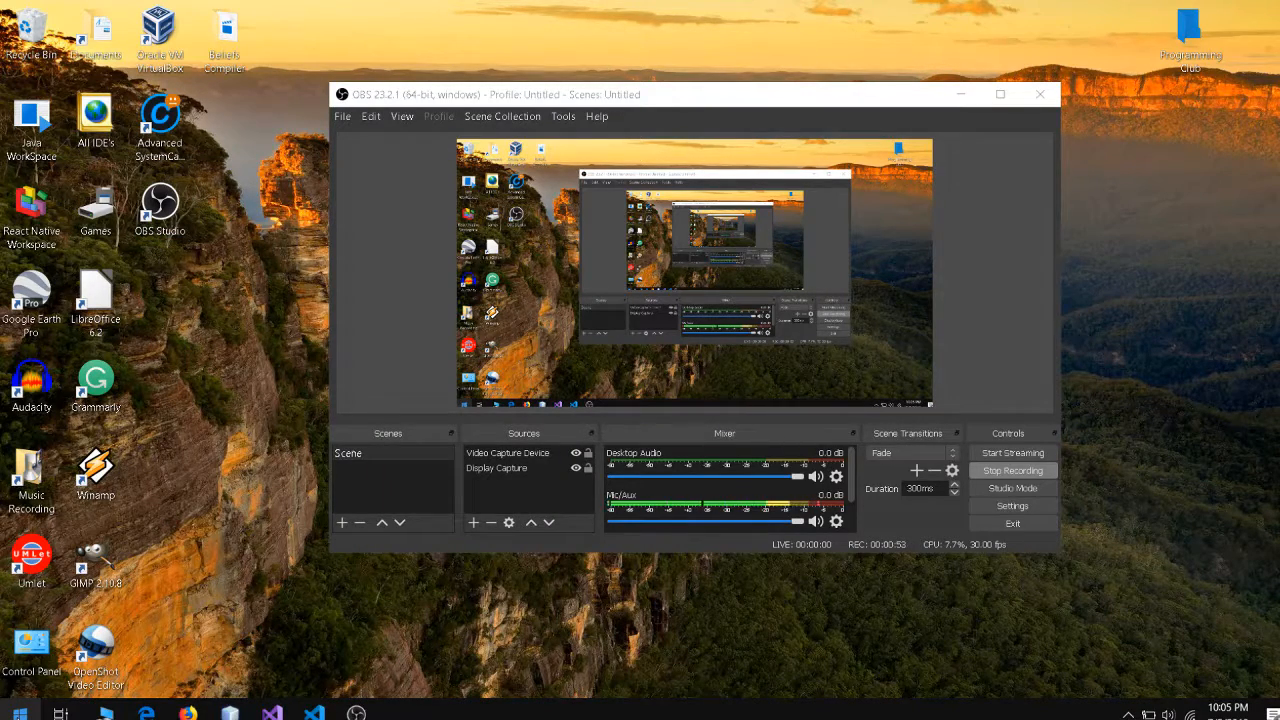
{"action": "right_click", "coordinate": [20, 714]}
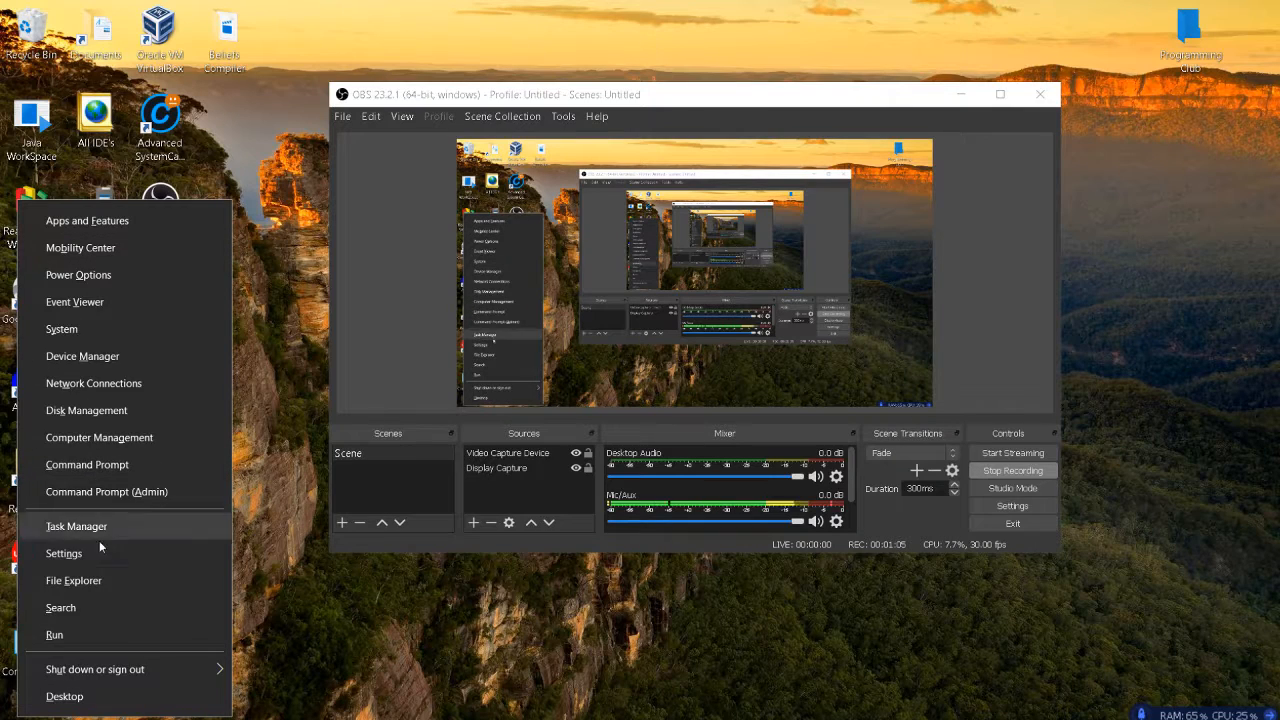
{"action": "left_click", "coordinate": [92, 636]}
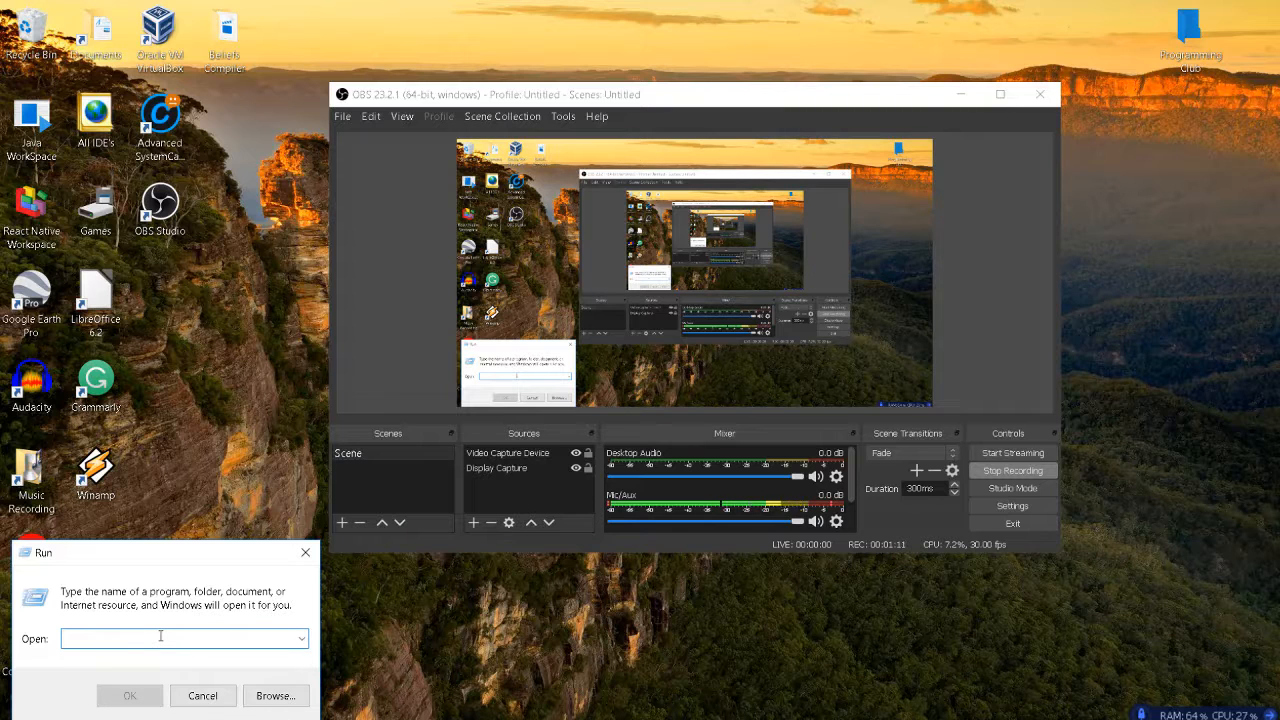
{"action": "type", "text": "%"}
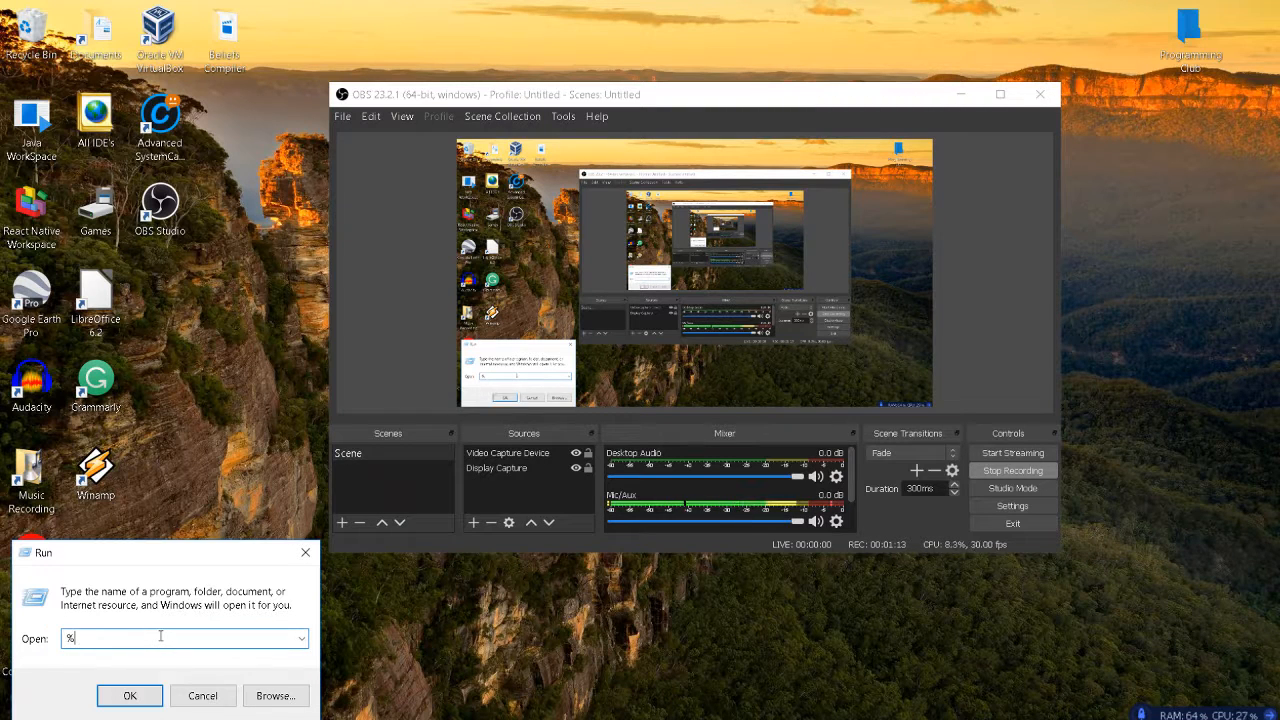
{"action": "type", "text": "temp"}
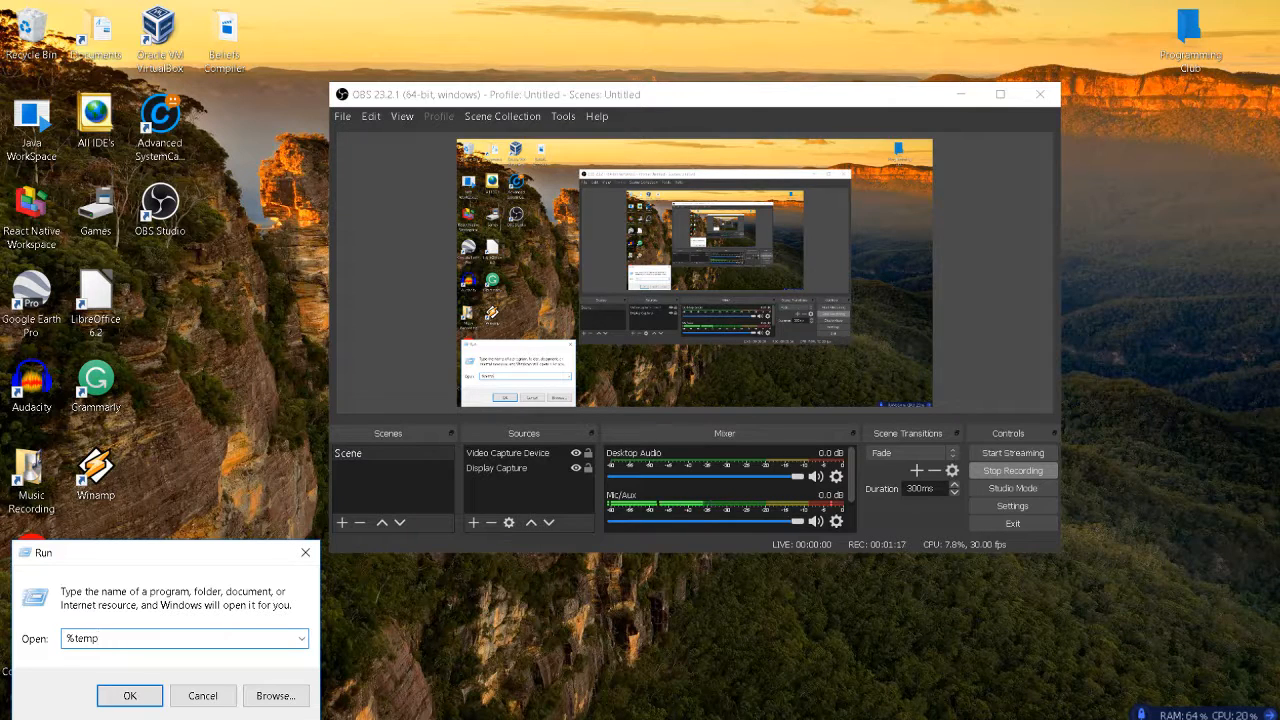
{"action": "type", "text": "%"}
{"action": "key", "text": "Return"}
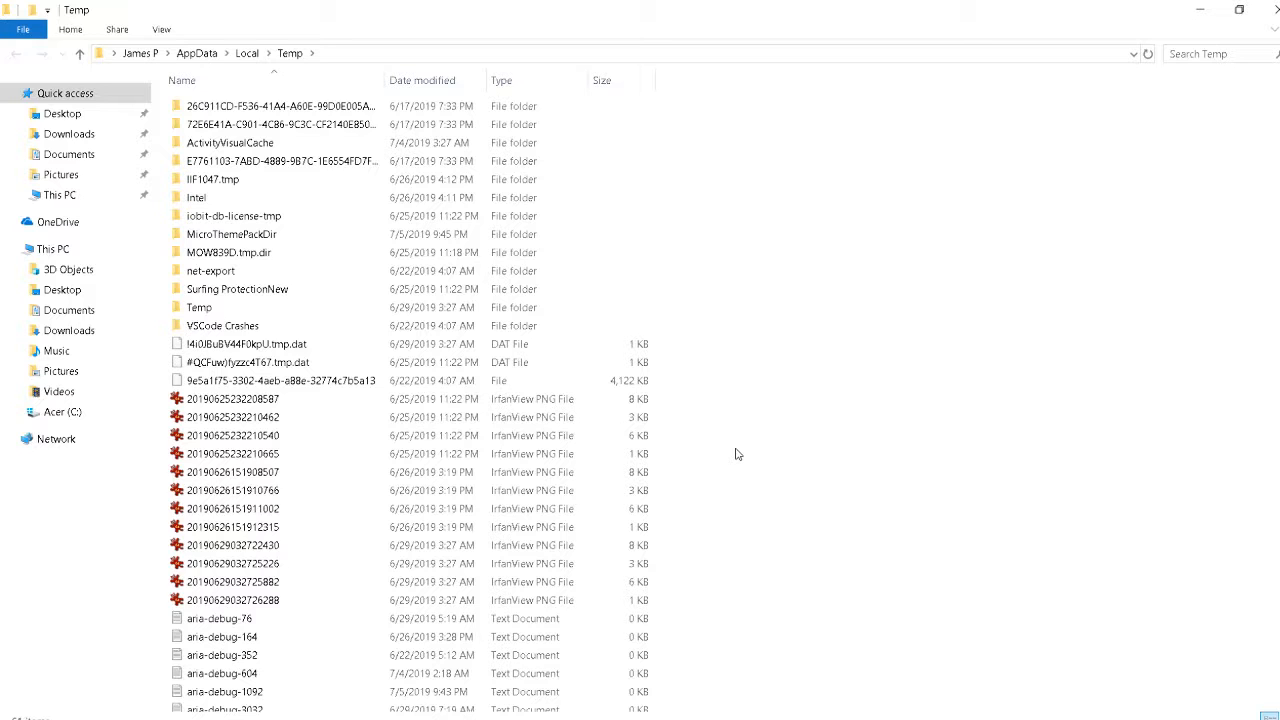
Move everything in the Temp folder to the Recycle Bin, skipping folders that need administrator permission, and minimise the window
{"action": "key", "text": "ctrl+a"}
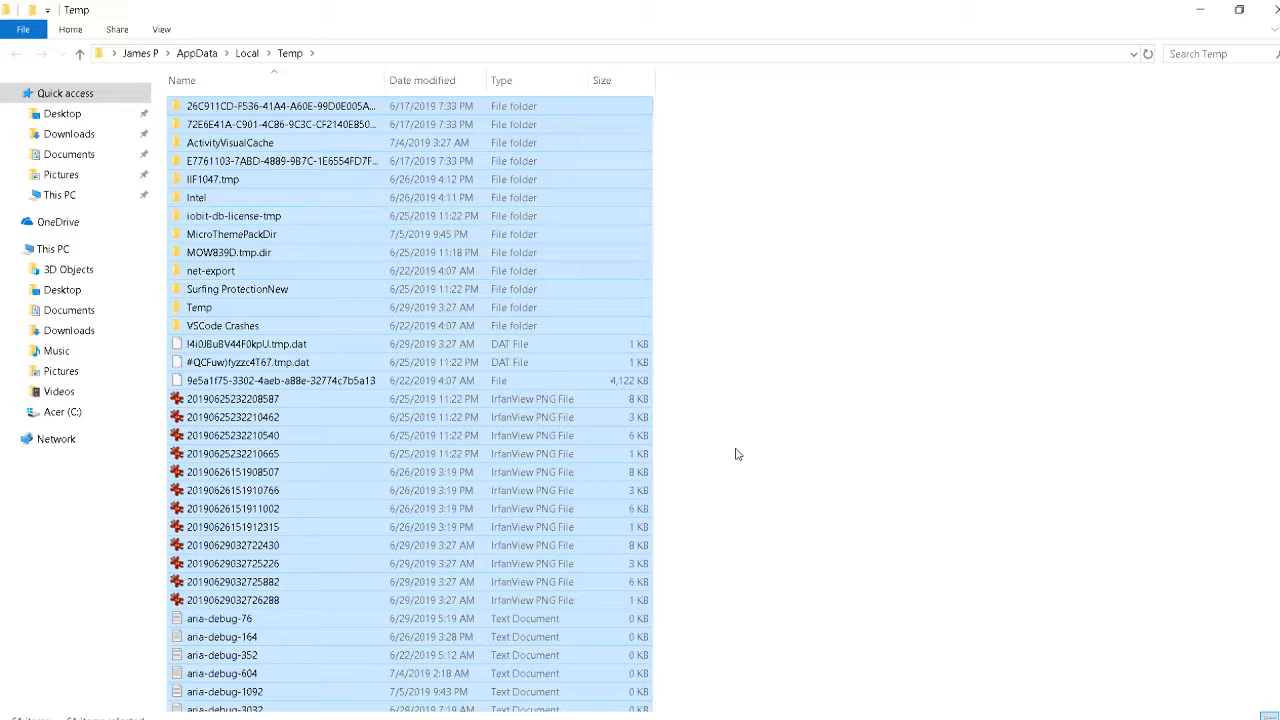
{"action": "key", "text": "Delete"}
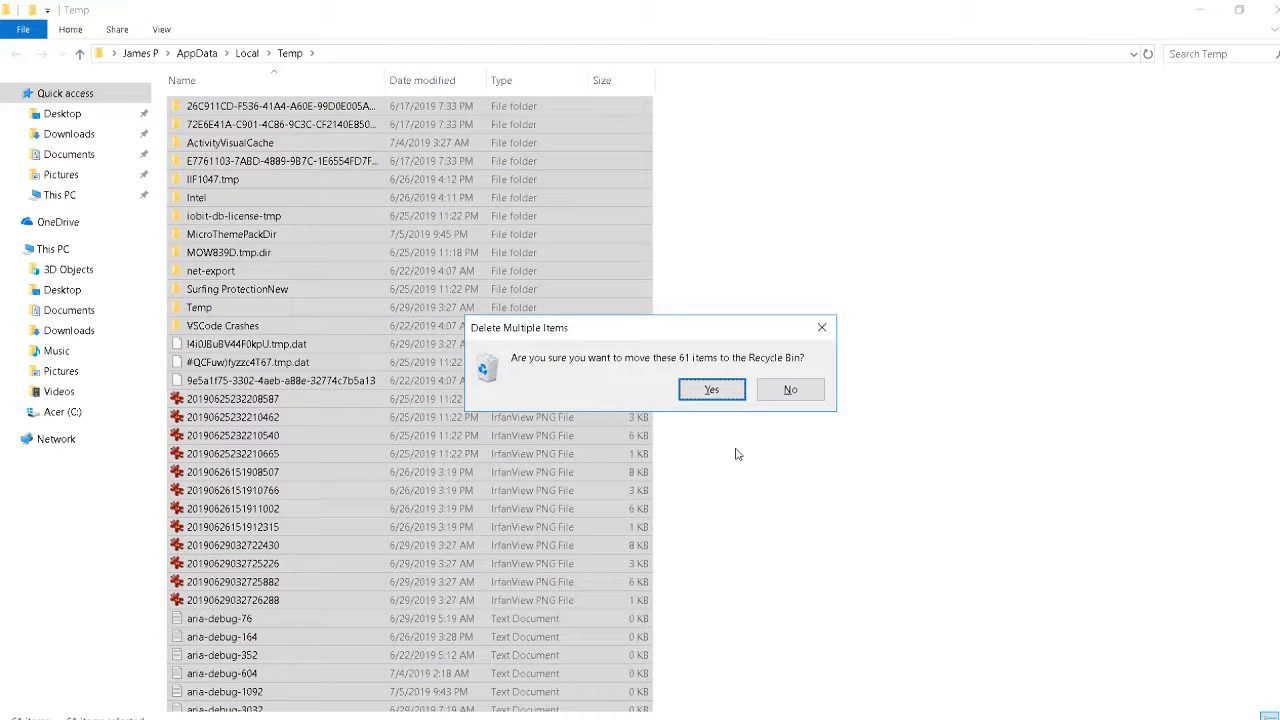
{"action": "key", "text": "Return"}
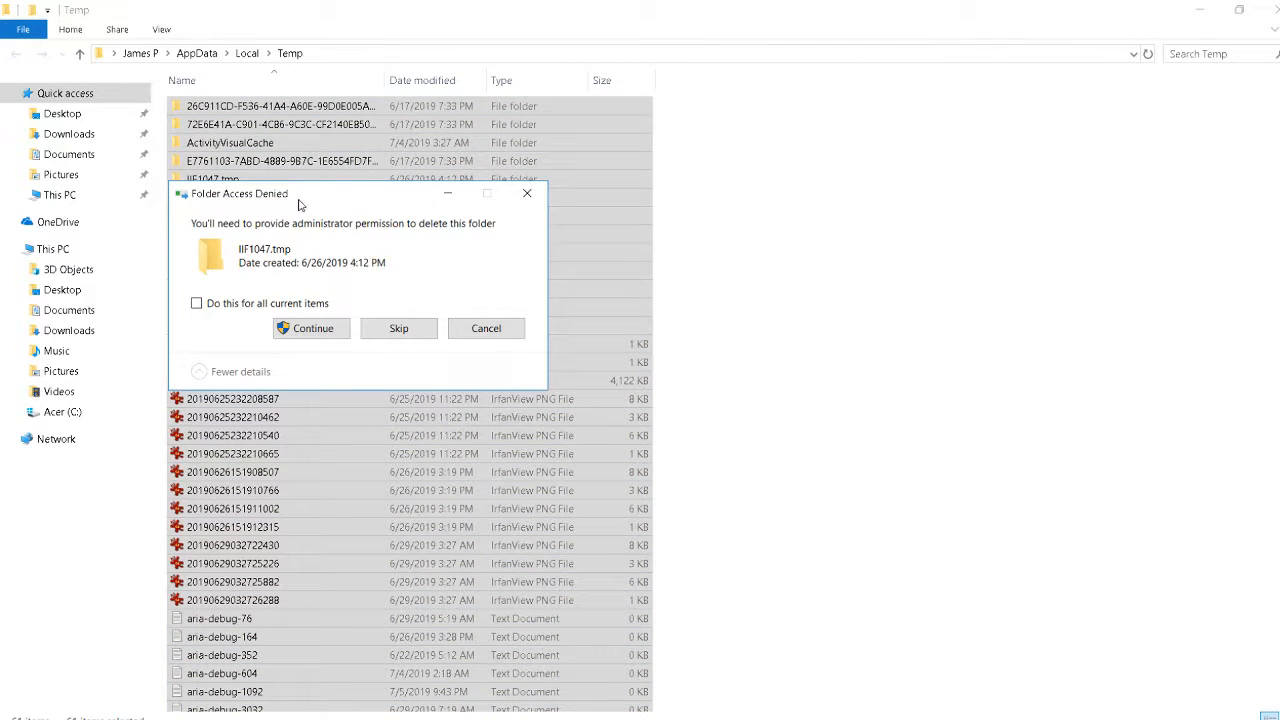
{"action": "left_click", "coordinate": [396, 330]}
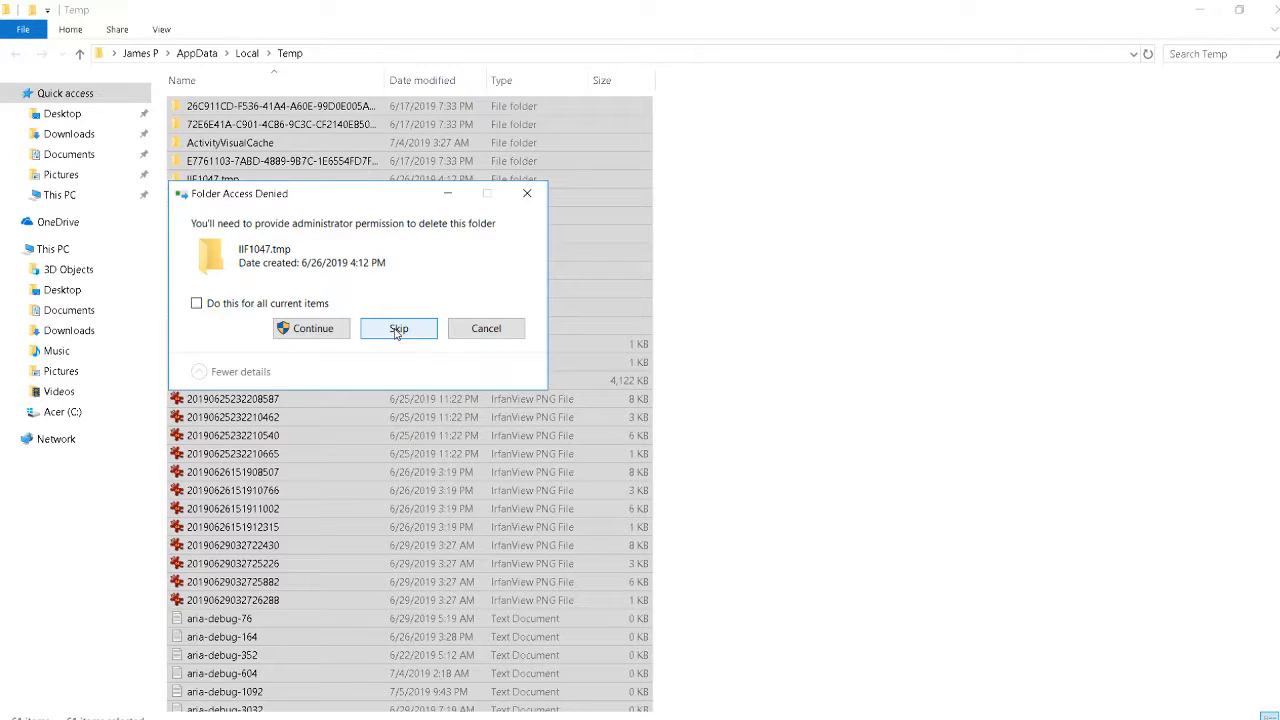
{"action": "left_click", "coordinate": [396, 330]}
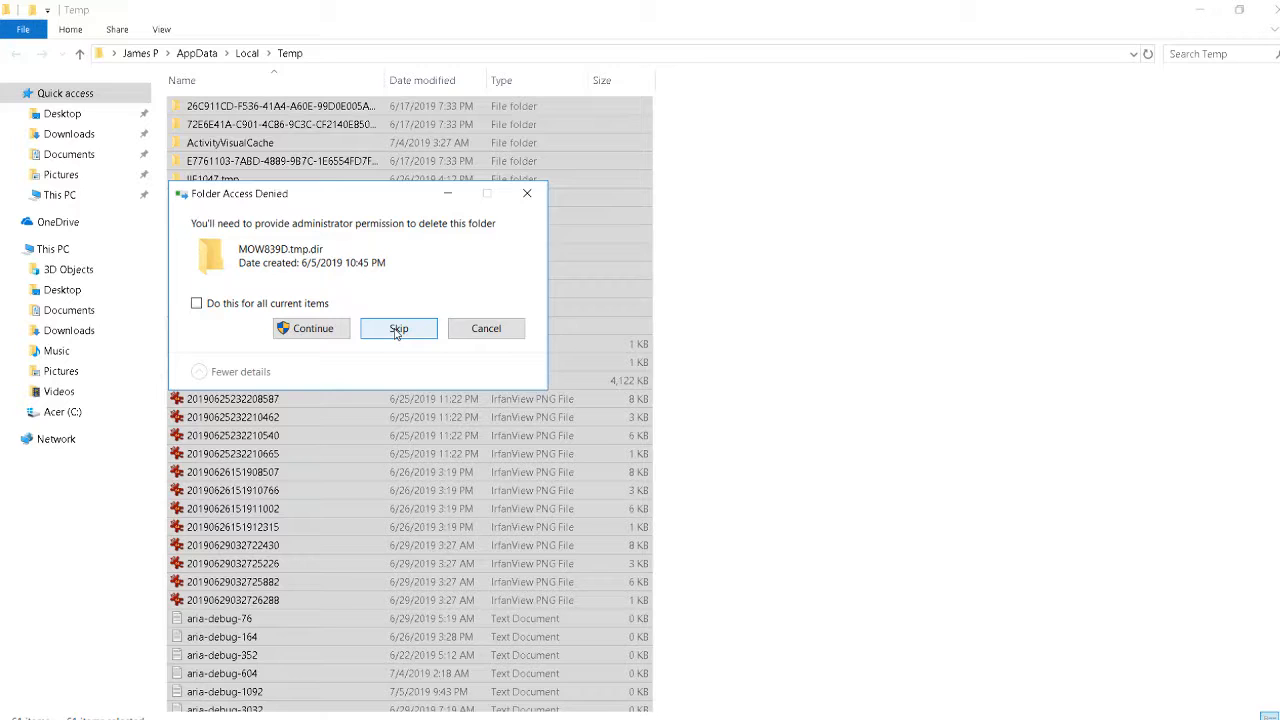
{"action": "left_click", "coordinate": [396, 330]}
{"action": "left_click", "coordinate": [396, 330]}
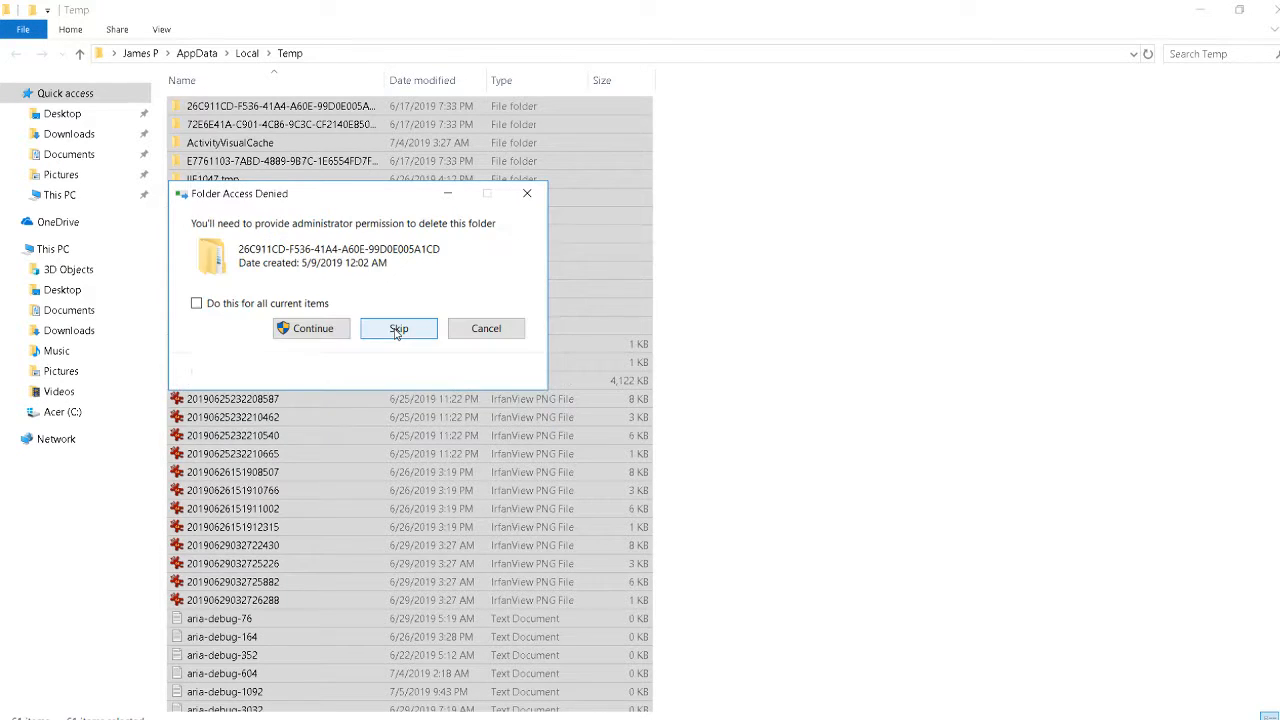
{"action": "left_click", "coordinate": [398, 330]}
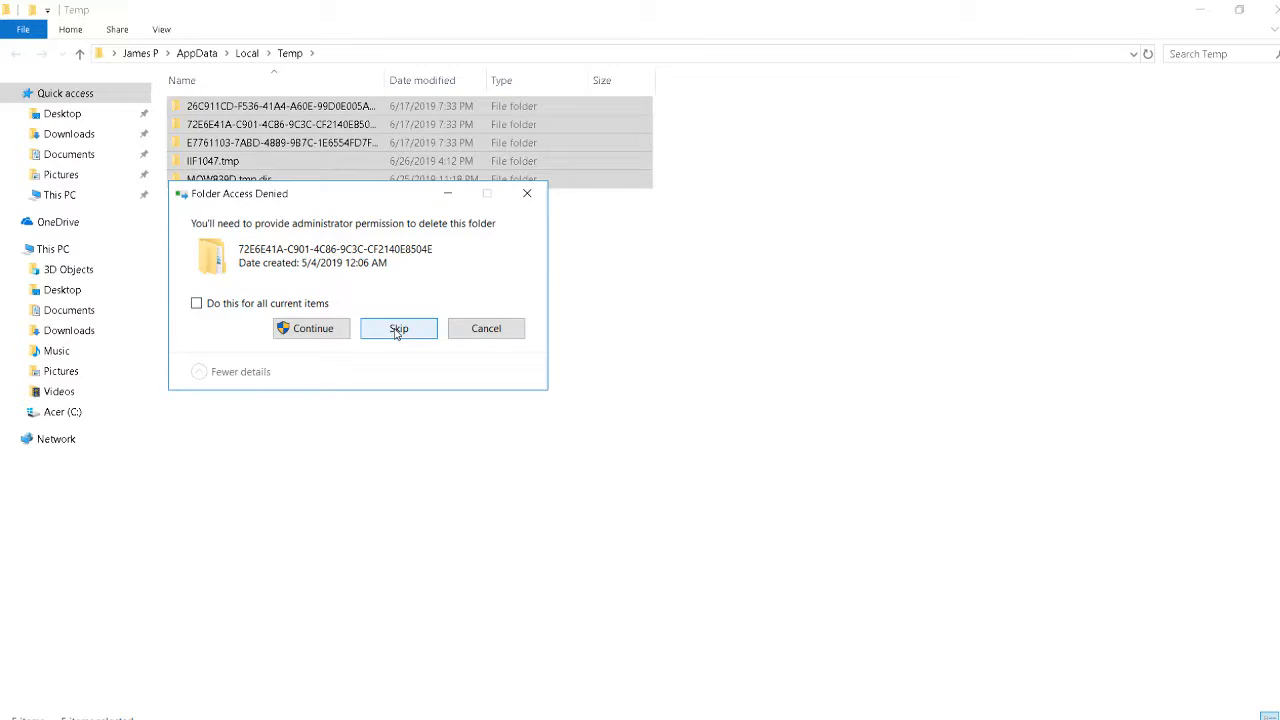
{"action": "left_click", "coordinate": [397, 330]}
{"action": "left_click", "coordinate": [397, 330]}
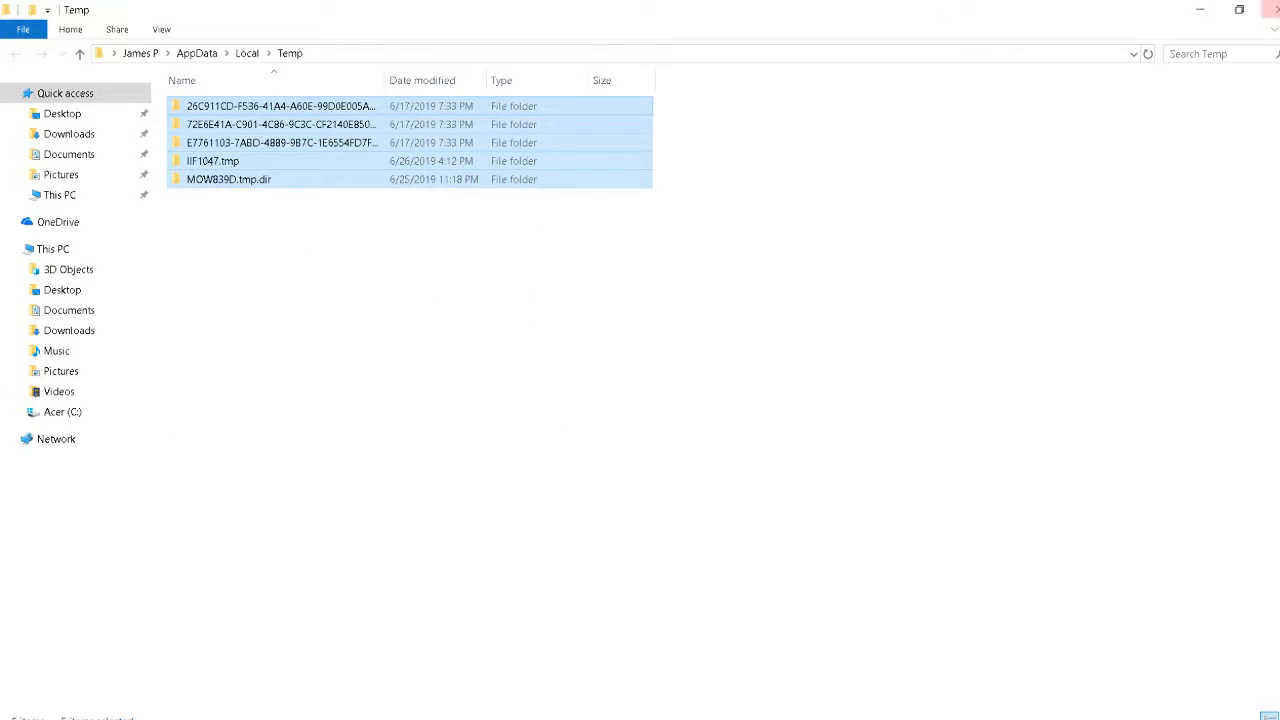
{"action": "left_click", "coordinate": [1202, 10]}
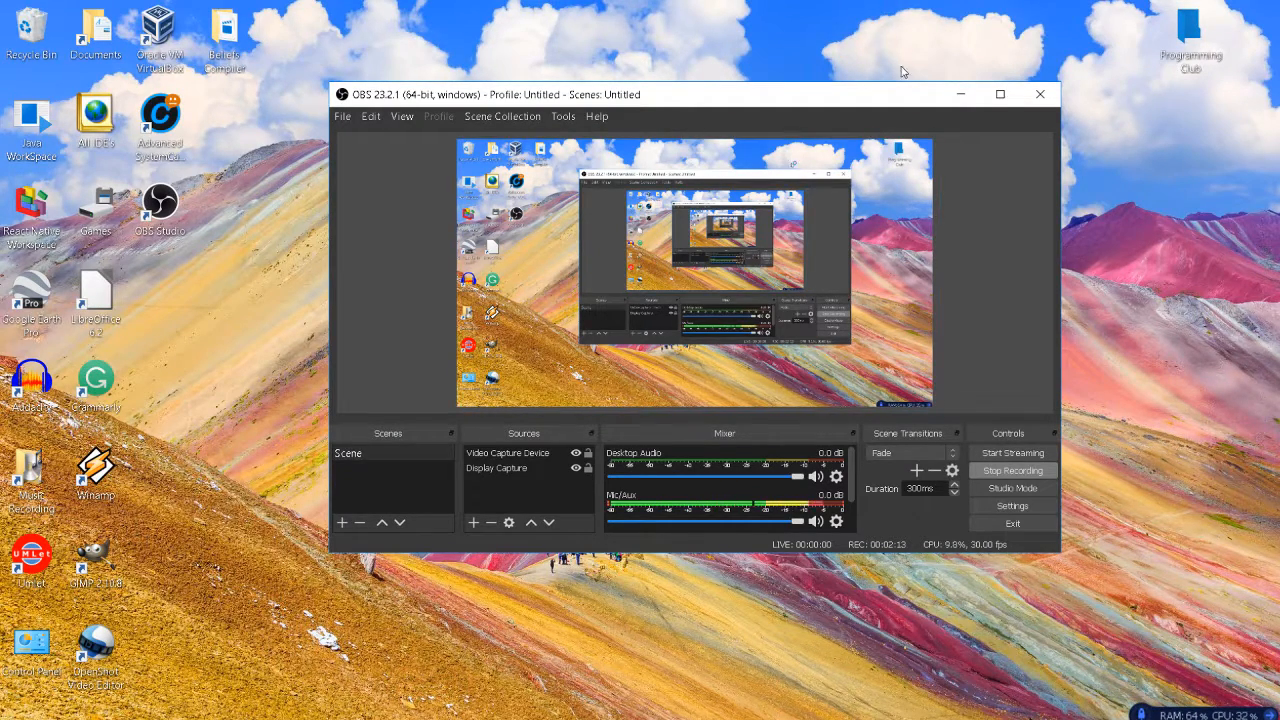
Open Task Manager maximised and bring up the available actions for the Antimalware Service Executable process
{"action": "key", "text": "ctrl+shift+Escape"}
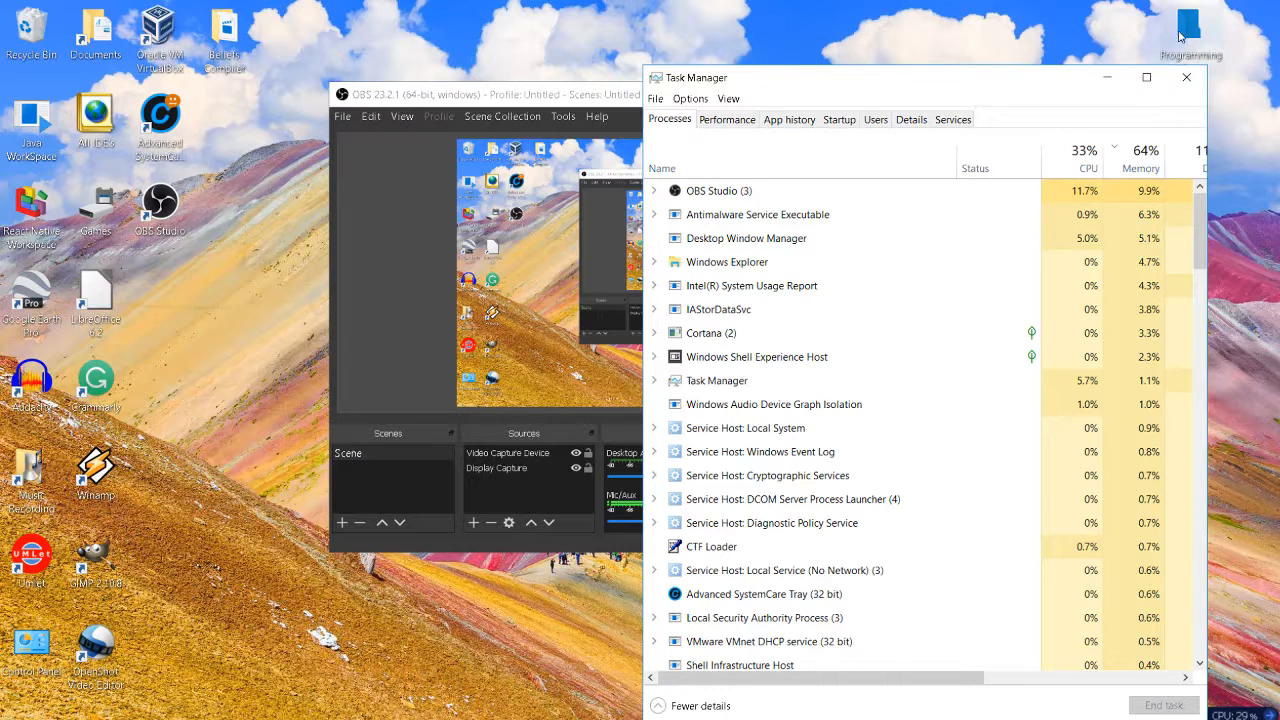
{"action": "left_click", "coordinate": [1149, 77]}
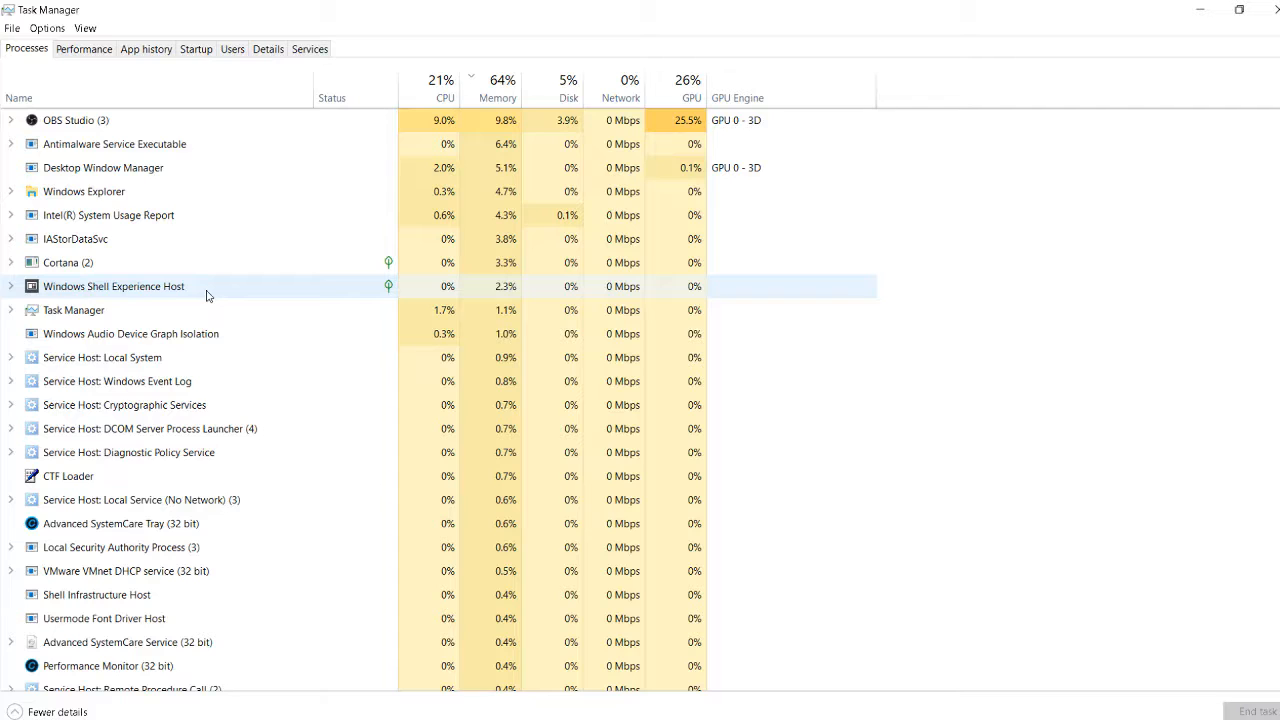
{"action": "right_click", "coordinate": [138, 142]}
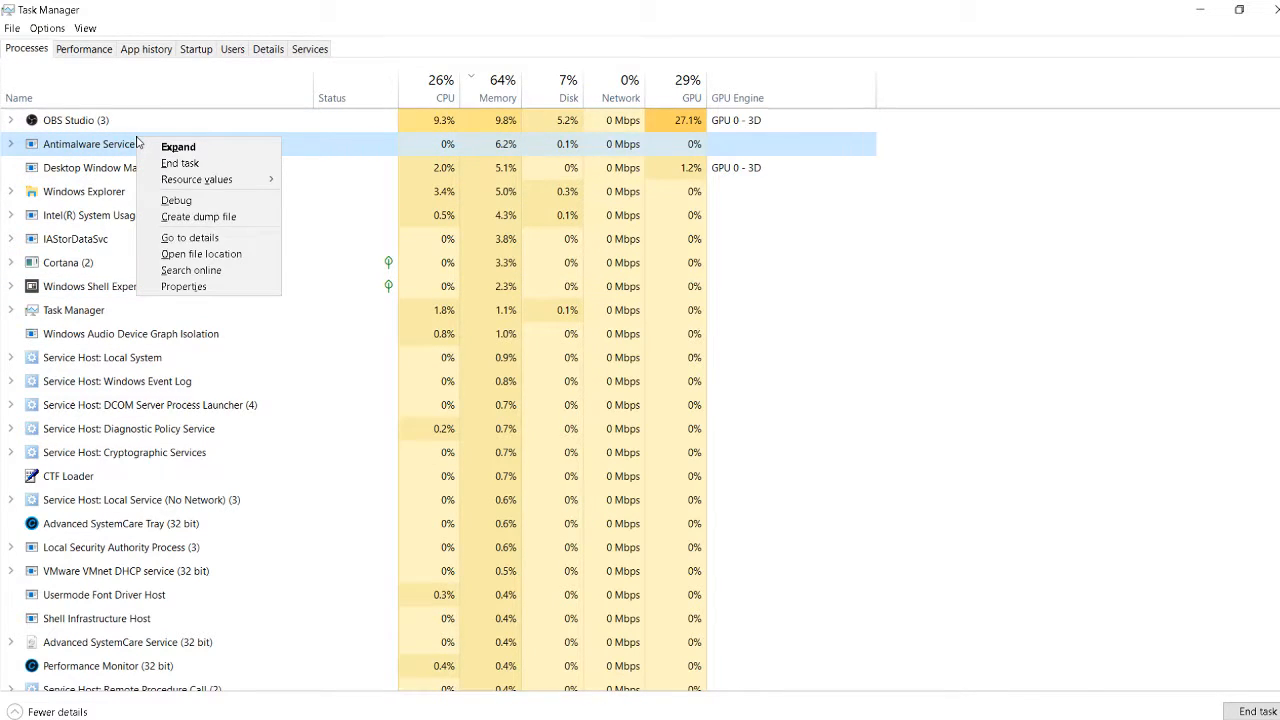
Open the Services console from Task Manager's list of services, minimising the Task Manager and OBS windows
{"action": "left_click", "coordinate": [314, 52]}
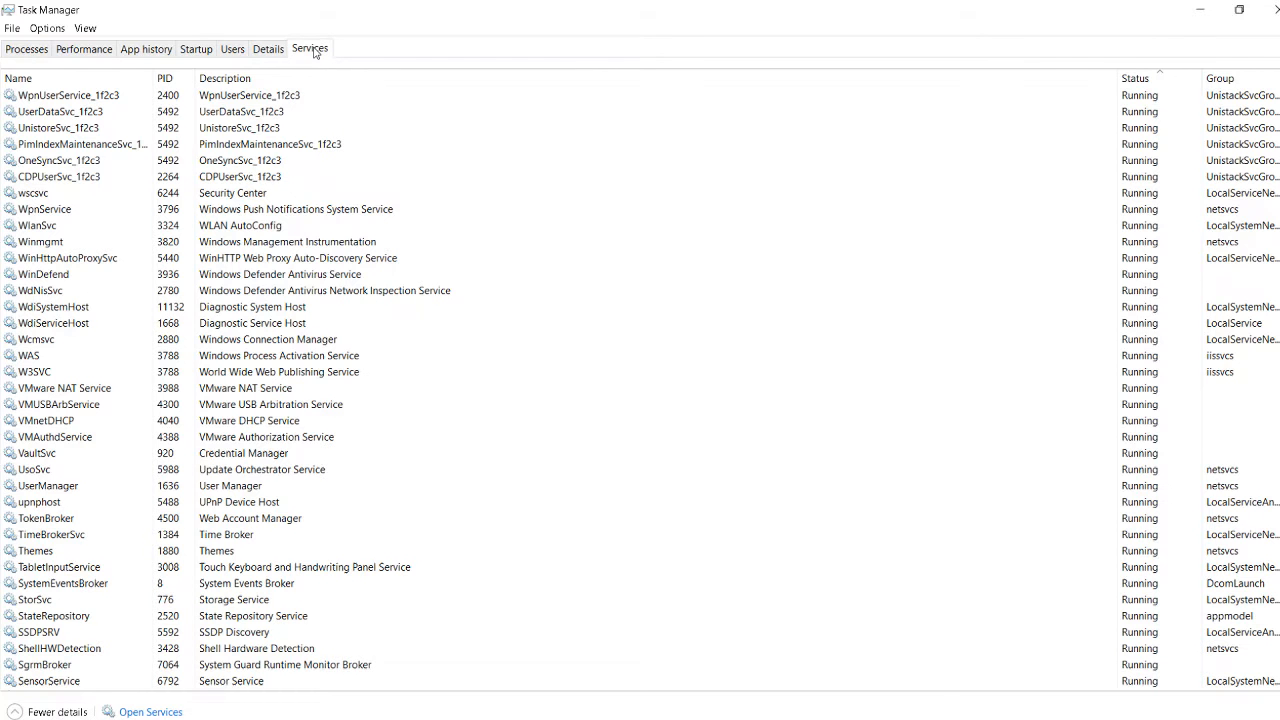
{"action": "right_click", "coordinate": [75, 130]}
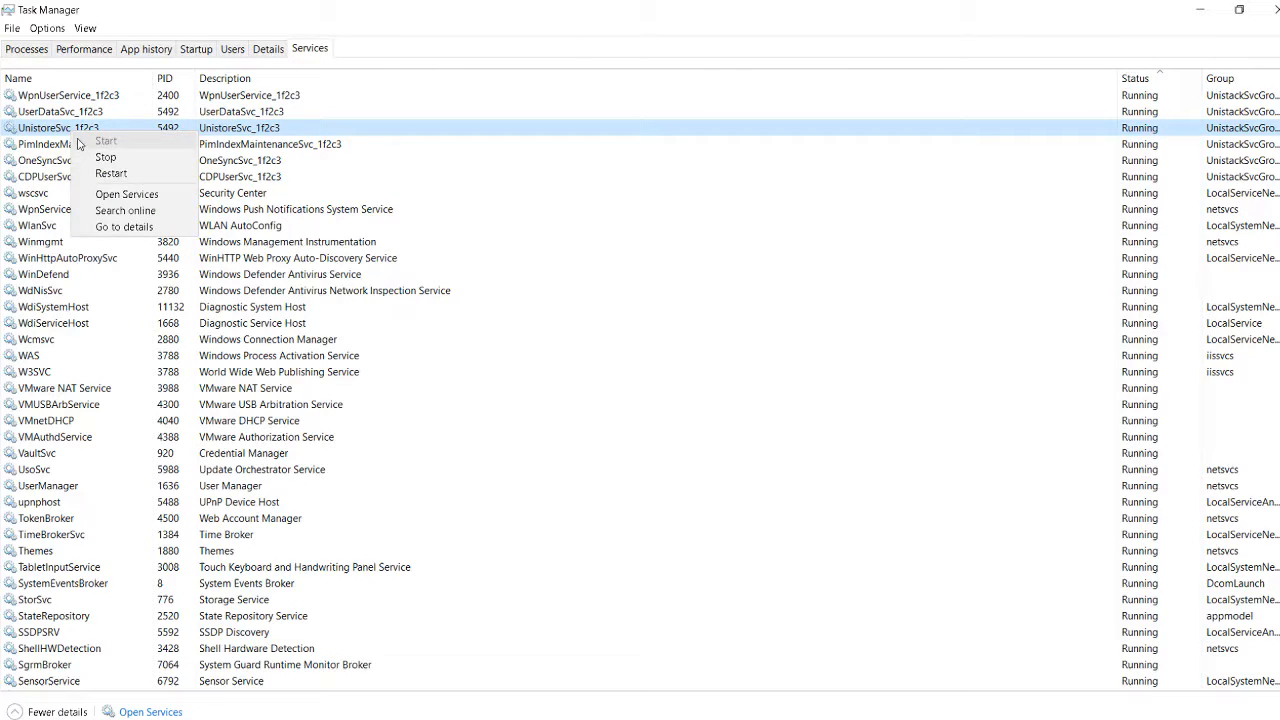
{"action": "left_click", "coordinate": [128, 195]}
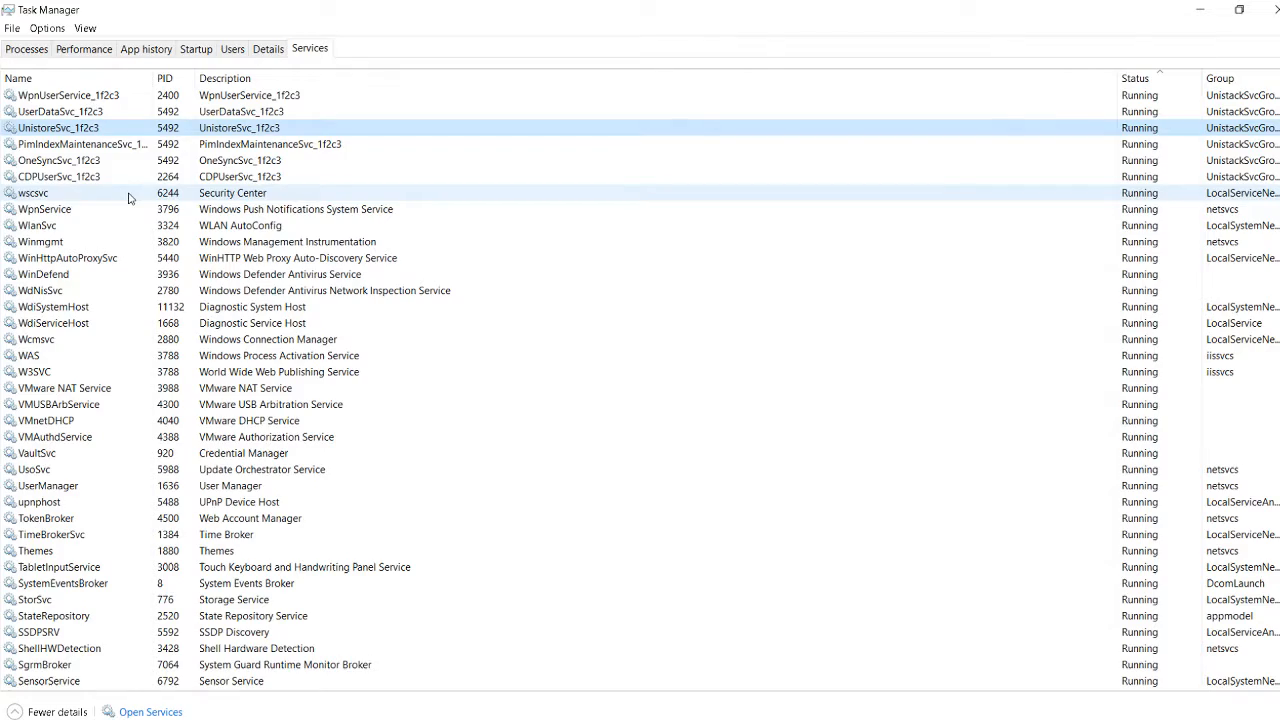
{"action": "left_click", "coordinate": [1198, 10]}
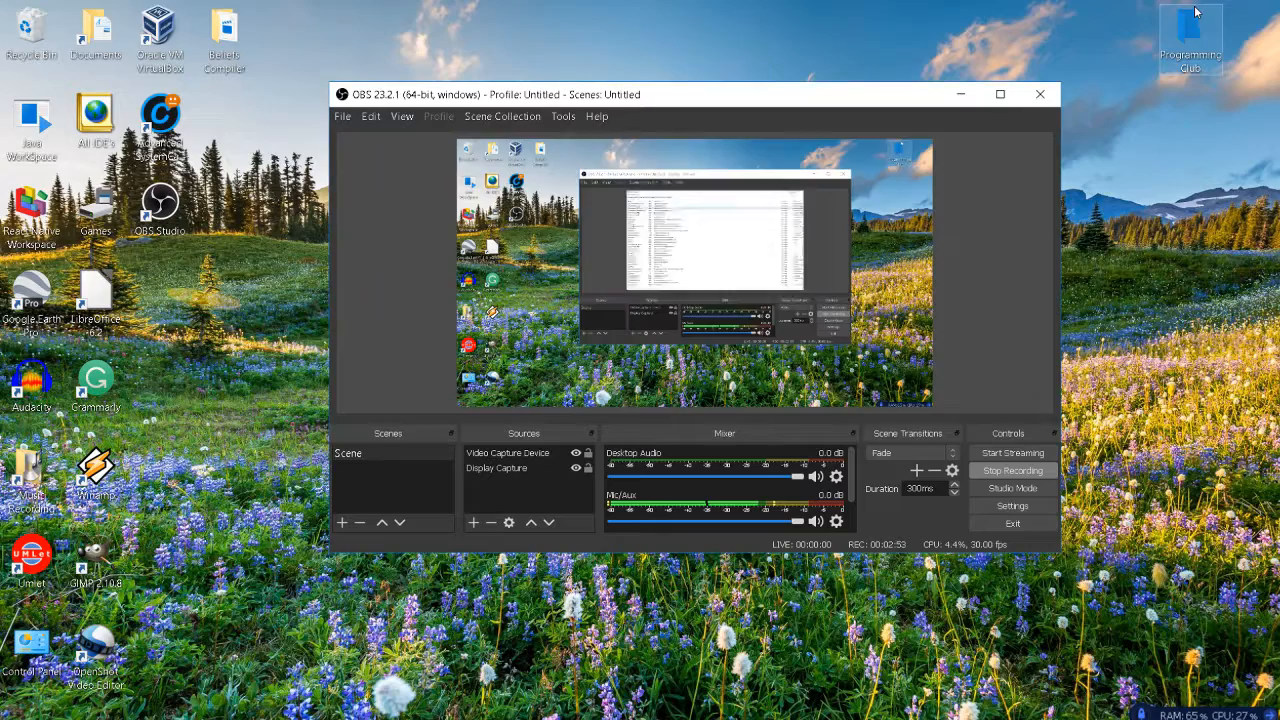
{"action": "mouse_move", "coordinate": [880, 718]}
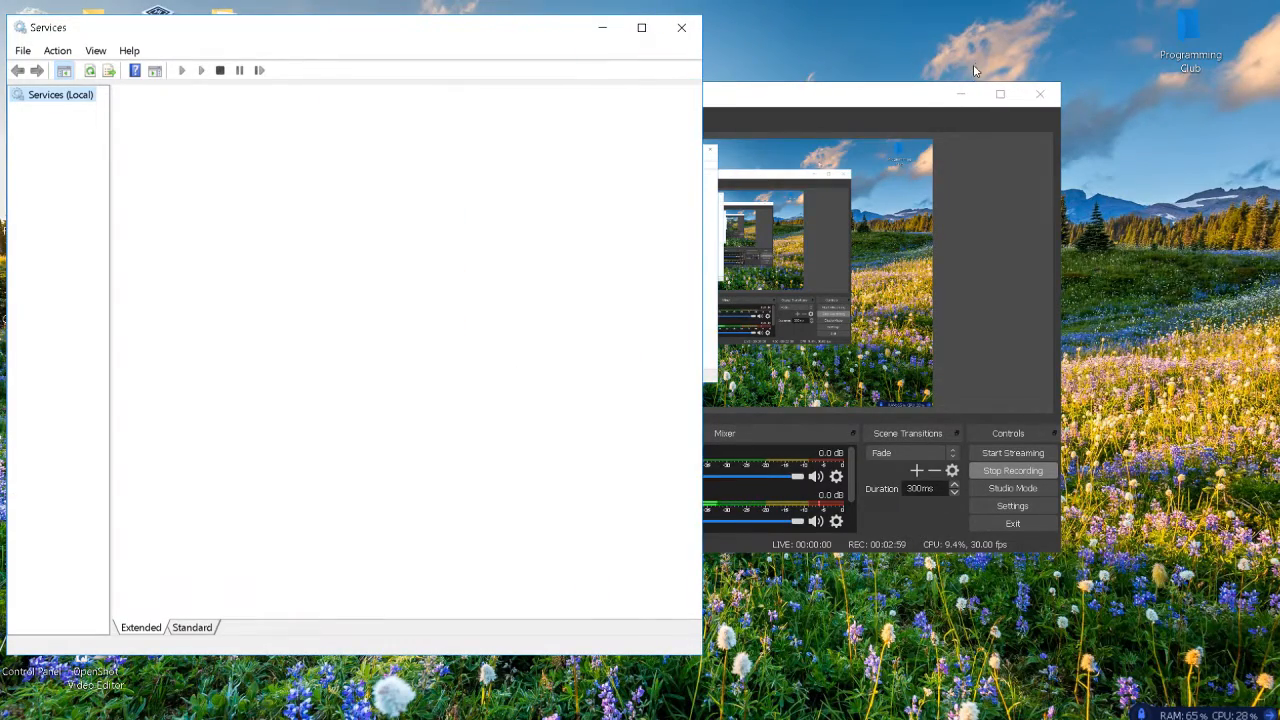
{"action": "left_click", "coordinate": [960, 94]}
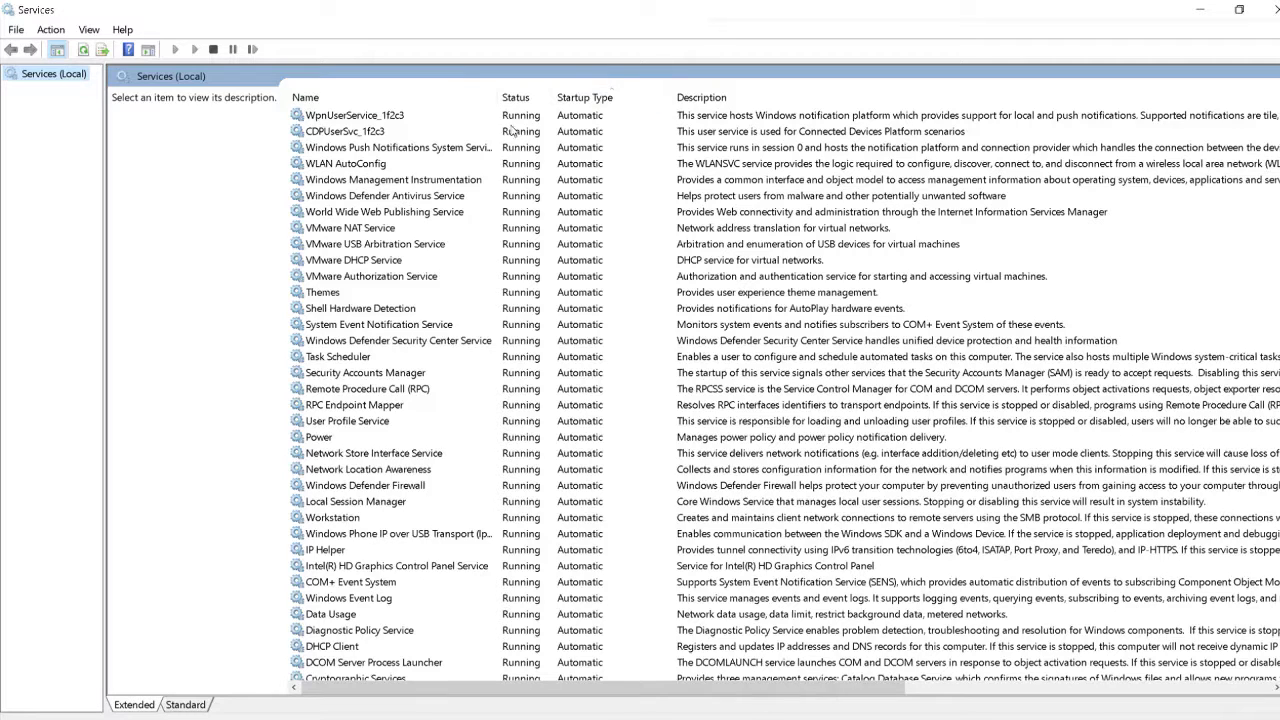
View the WpnUserService and VMware USB Arbitration Service descriptions, and sort the services by status
{"action": "left_click", "coordinate": [742, 122]}
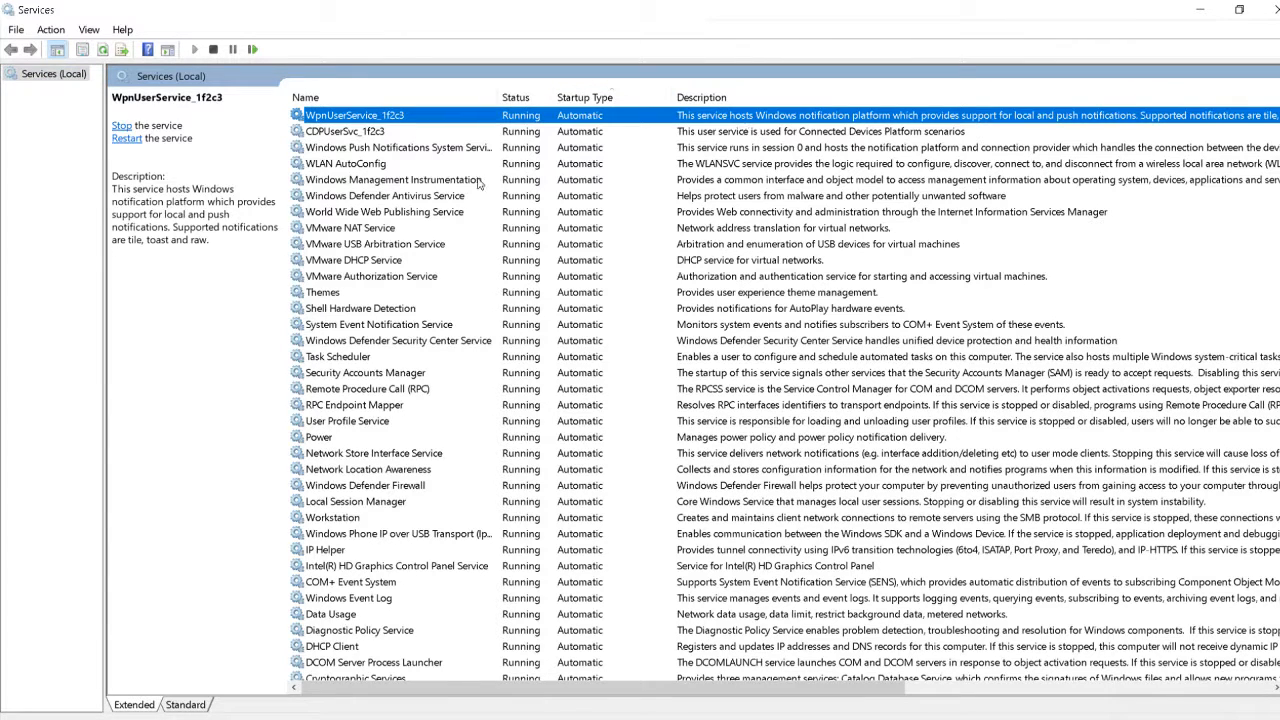
{"action": "left_click", "coordinate": [432, 251]}
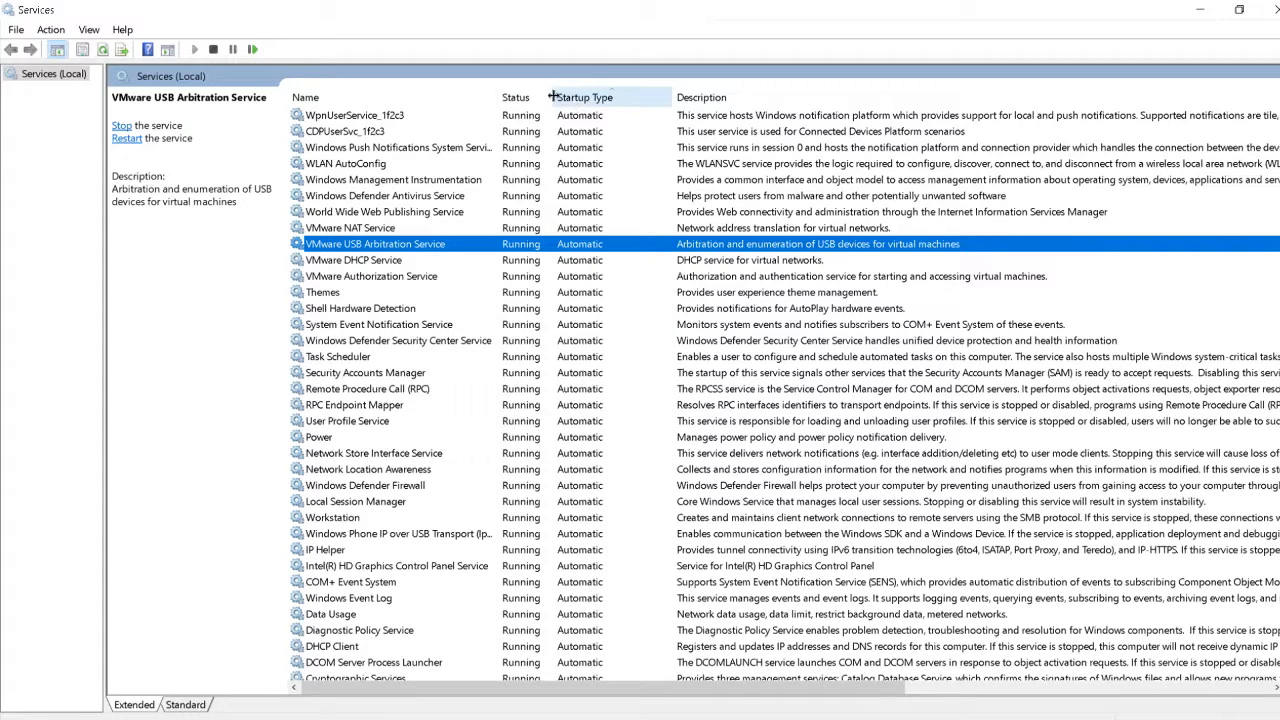
{"action": "left_click", "coordinate": [516, 97]}
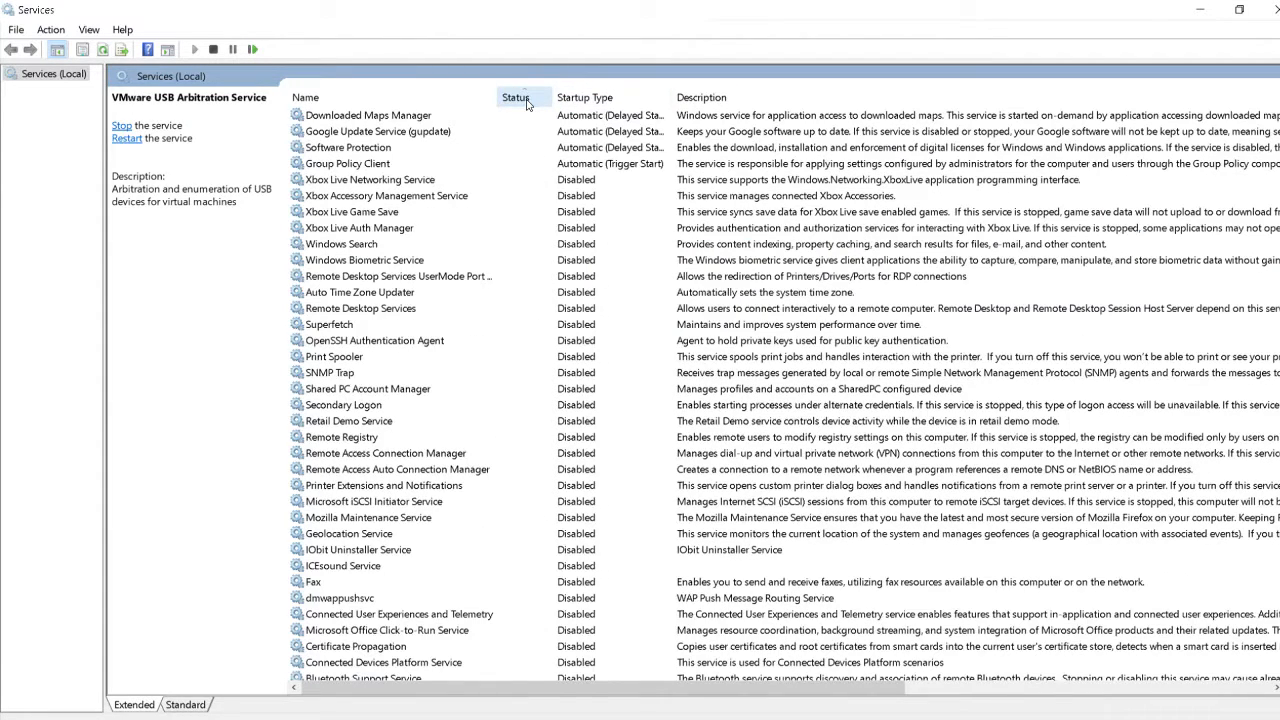
Skim the disabled services from Xbox Live Networking Service down past Print Spooler, and return to the Xbox entries
{"action": "left_click", "coordinate": [460, 186]}
{"action": "key", "text": "Down"}
{"action": "key", "text": "Down"}
{"action": "key", "text": "Down"}
{"action": "key", "text": "Down"}
{"action": "key", "text": "Down"}
{"action": "key", "text": "Down"}
{"action": "key", "text": "Down"}
{"action": "key", "text": "Down"}
{"action": "key", "text": "Down"}
{"action": "key", "text": "Down"}
{"action": "key", "text": "Down"}
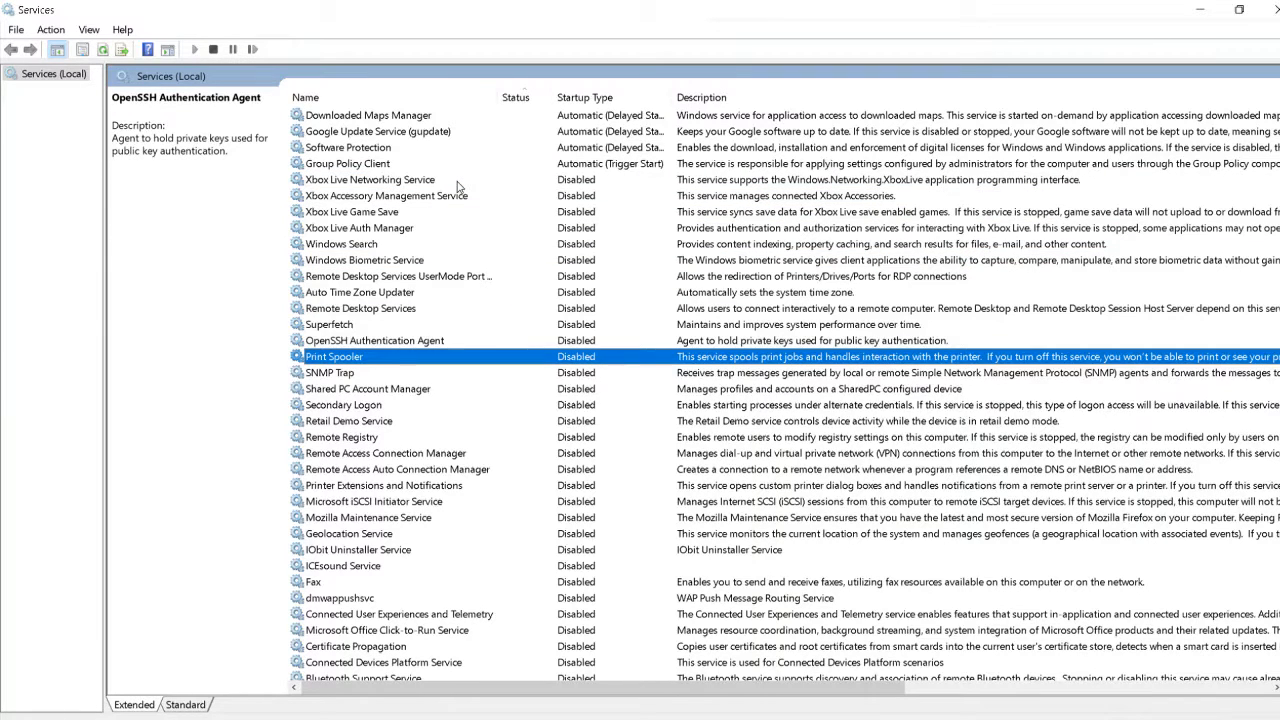
{"action": "key", "text": "Down"}
{"action": "key", "text": "Down"}
{"action": "key", "text": "Down"}
{"action": "key", "text": "Up"}
{"action": "key", "text": "Up"}
{"action": "key", "text": "Up"}
{"action": "key", "text": "Up"}
{"action": "key", "text": "Up"}
{"action": "key", "text": "Up"}
{"action": "key", "text": "Up"}
{"action": "key", "text": "Up"}
{"action": "key", "text": "Up"}
{"action": "key", "text": "Up"}
{"action": "key", "text": "Up"}
{"action": "key", "text": "Up"}
{"action": "key", "text": "Up"}
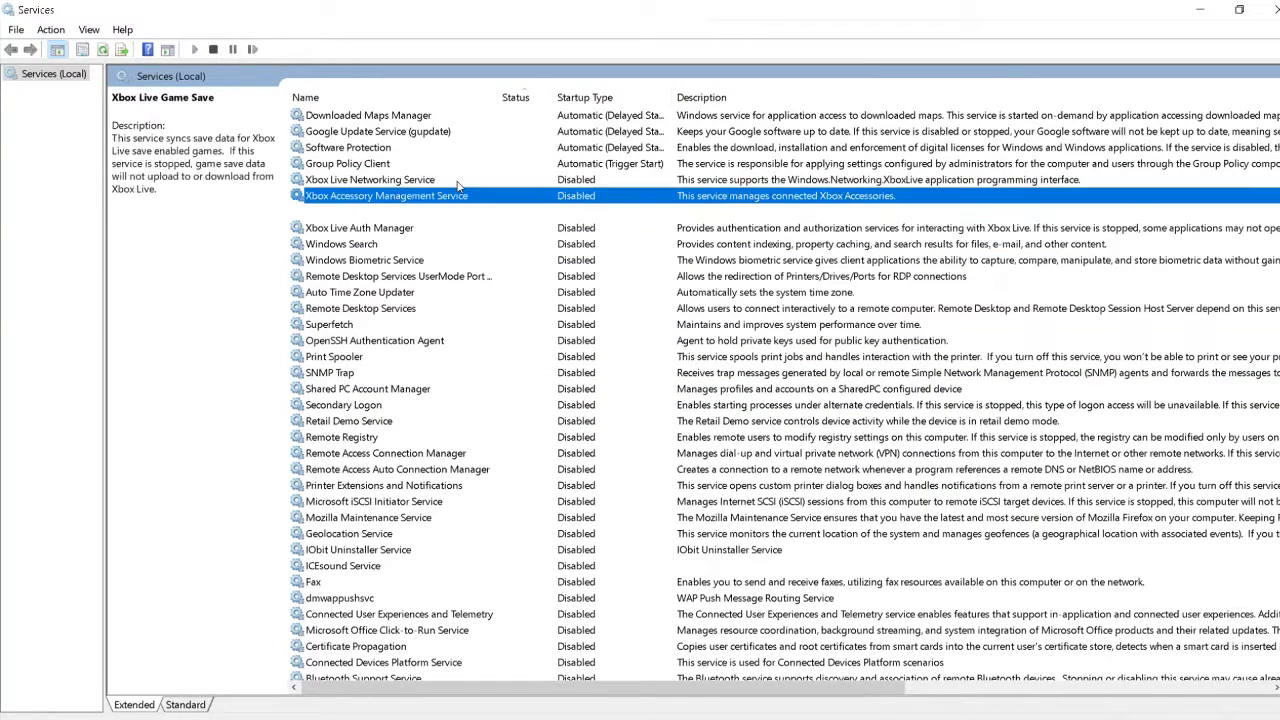
{"action": "key", "text": "Up"}
Review the descriptions of the disabled services from the Xbox entries through Windows Search, Auto Time Zone Updater and Superfetch to OpenSSH Authentication Agent
{"action": "key", "text": "Down"}
{"action": "key", "text": "Down"}
{"action": "key", "text": "Down"}
{"action": "key", "text": "Down"}
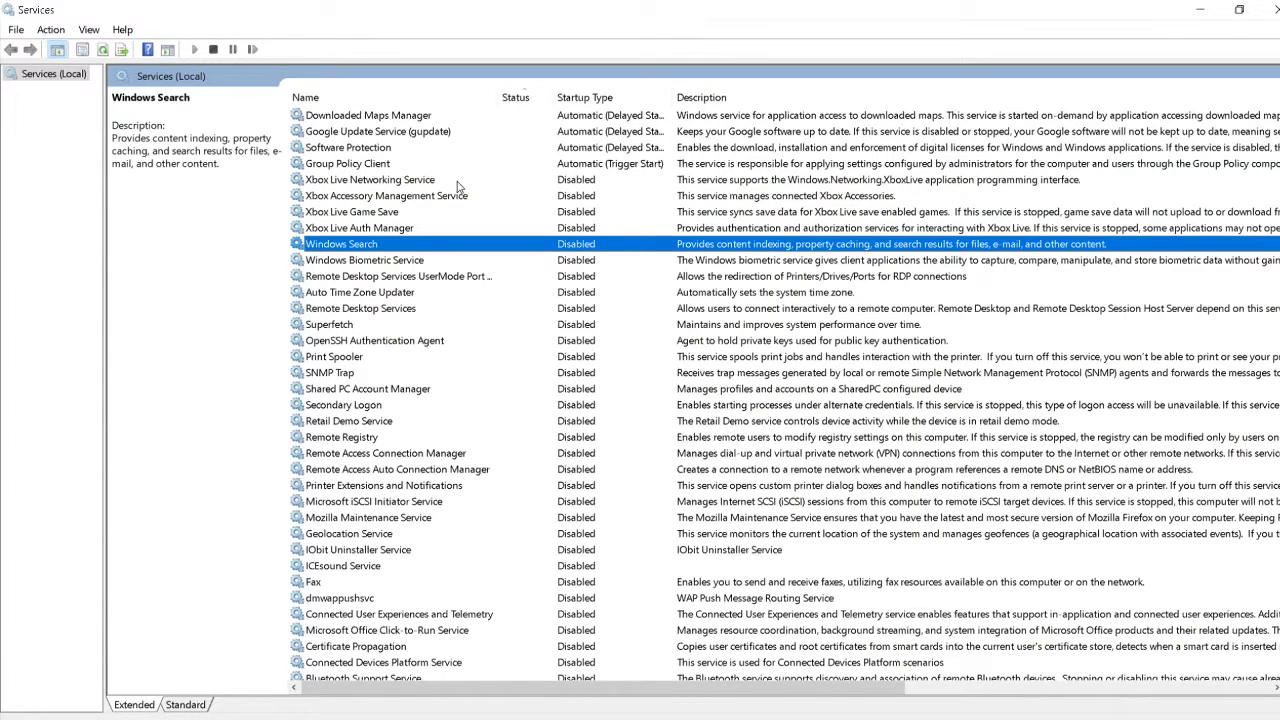
{"action": "key", "text": "Down"}
{"action": "key", "text": "Down"}
{"action": "key", "text": "Down"}
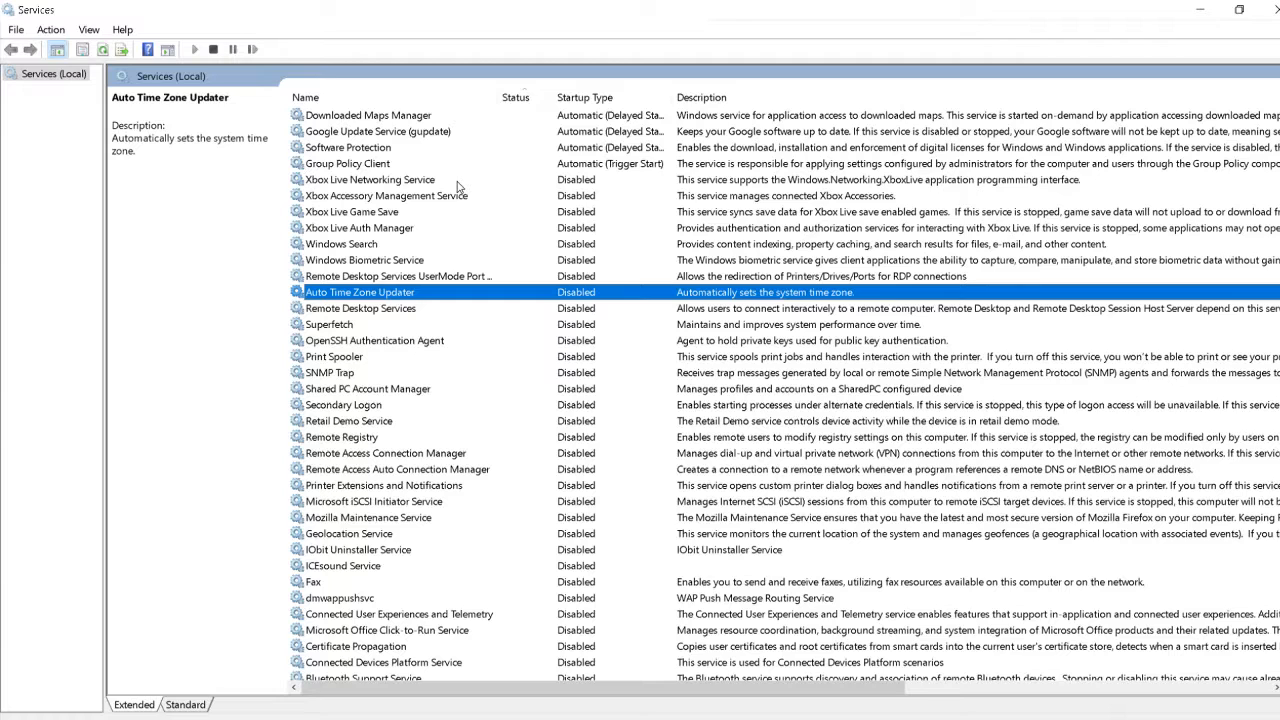
{"action": "key", "text": "Down"}
{"action": "key", "text": "Down"}
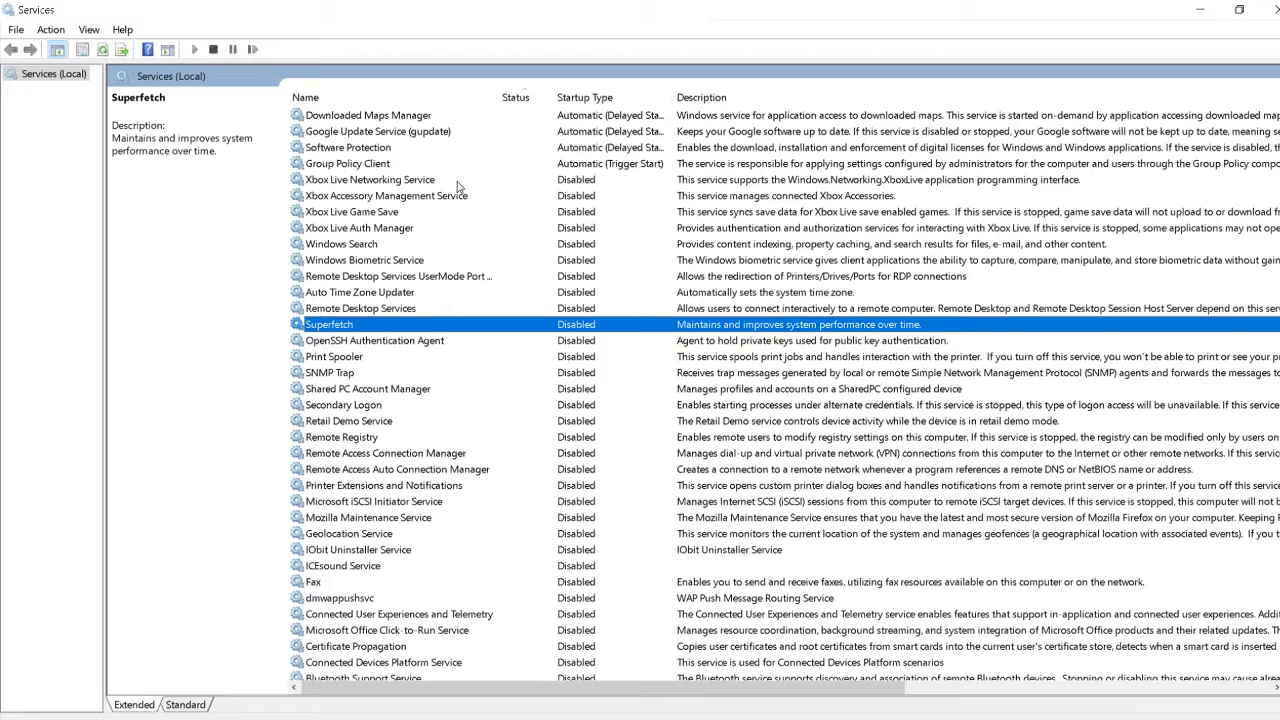
{"action": "key", "text": "Down"}
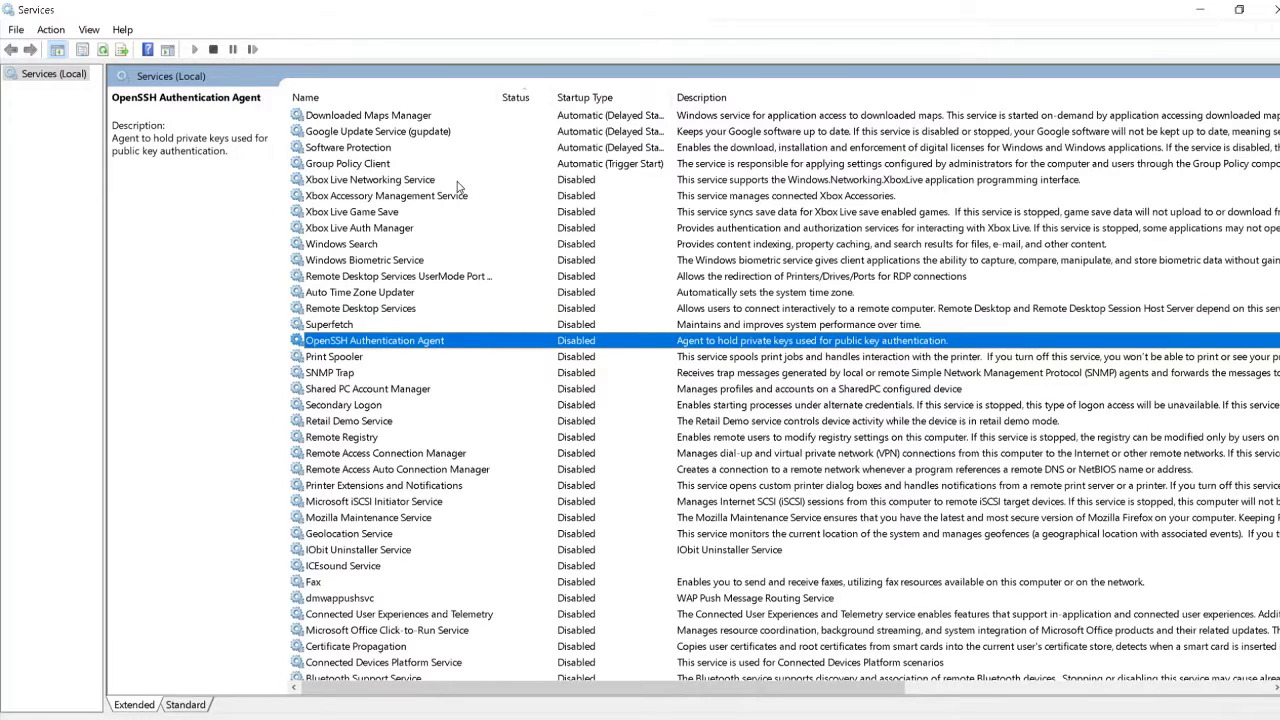
Review the disabled services from Print Spooler through Shared PC Account Manager and the Remote Access managers to Geolocation Service
{"action": "key", "text": "Down"}
{"action": "key", "text": "Down"}
{"action": "key", "text": "Down"}
{"action": "key", "text": "Down"}
{"action": "key", "text": "Down"}
{"action": "key", "text": "Down"}
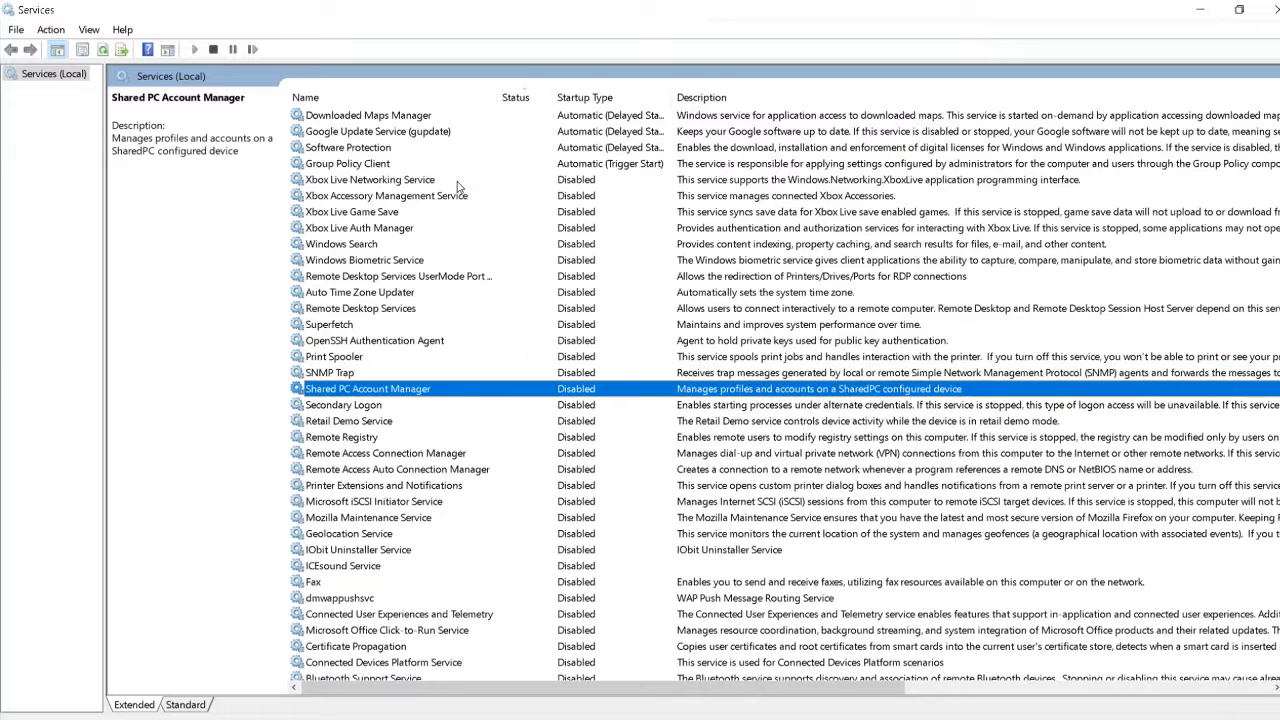
{"action": "key", "text": "Down"}
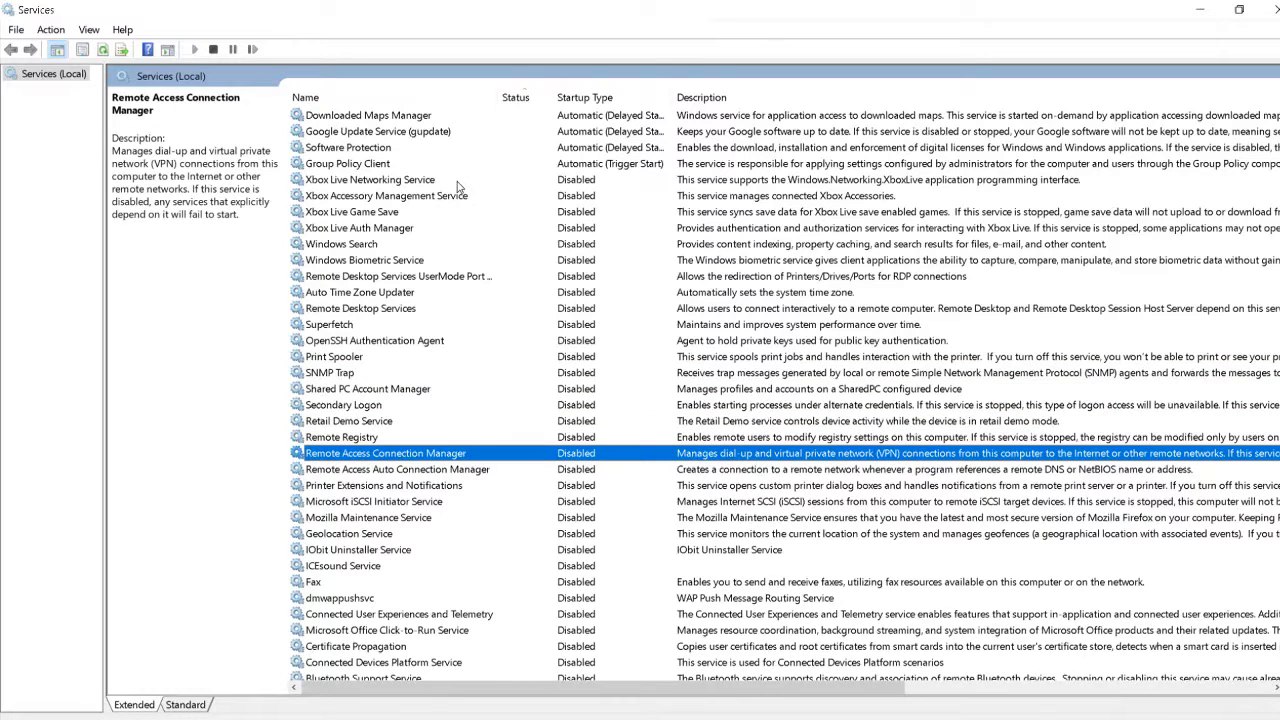
{"action": "key", "text": "Down"}
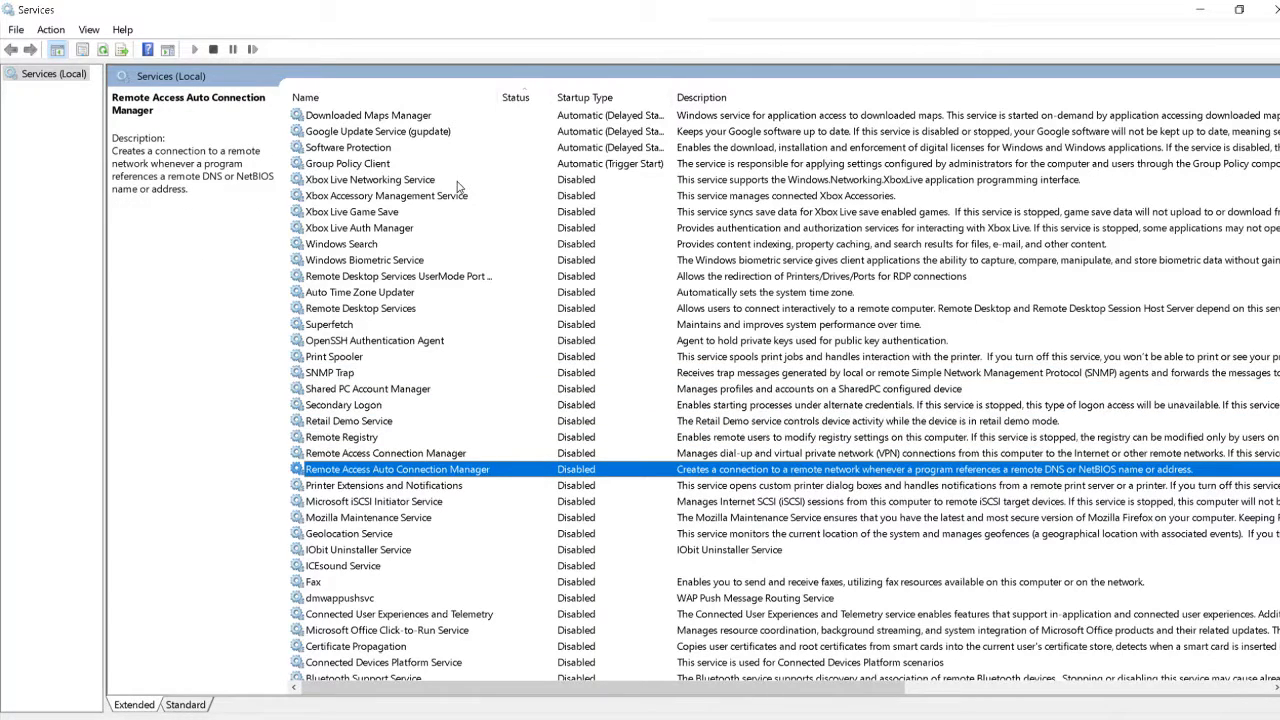
{"action": "key", "text": "Down"}
{"action": "key", "text": "Down"}
{"action": "key", "text": "Down"}
{"action": "key", "text": "Down"}
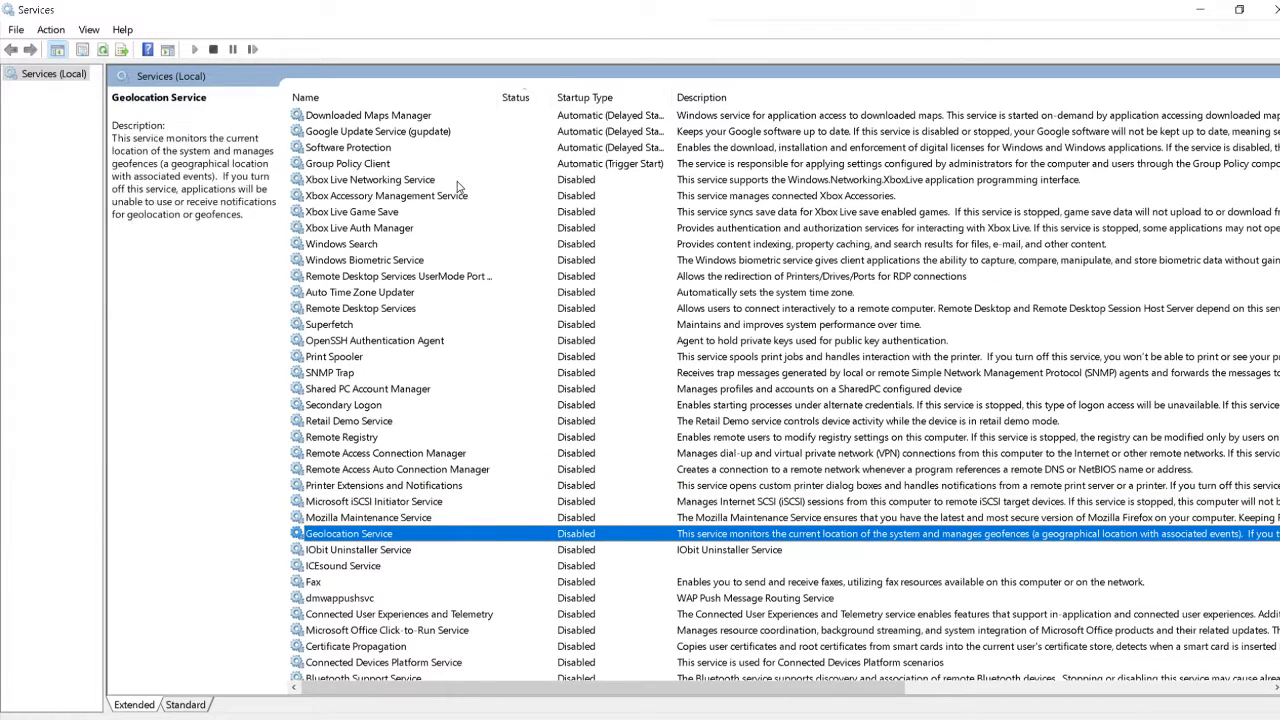
Review the services from IObit Uninstaller Service to Bluetooth Audio Gateway Service, and go back to Microsoft Office Click-to-Run Service
{"action": "key", "text": "Down"}
{"action": "key", "text": "Down"}
{"action": "key", "text": "Down"}
{"action": "key", "text": "Down"}
{"action": "key", "text": "Down"}
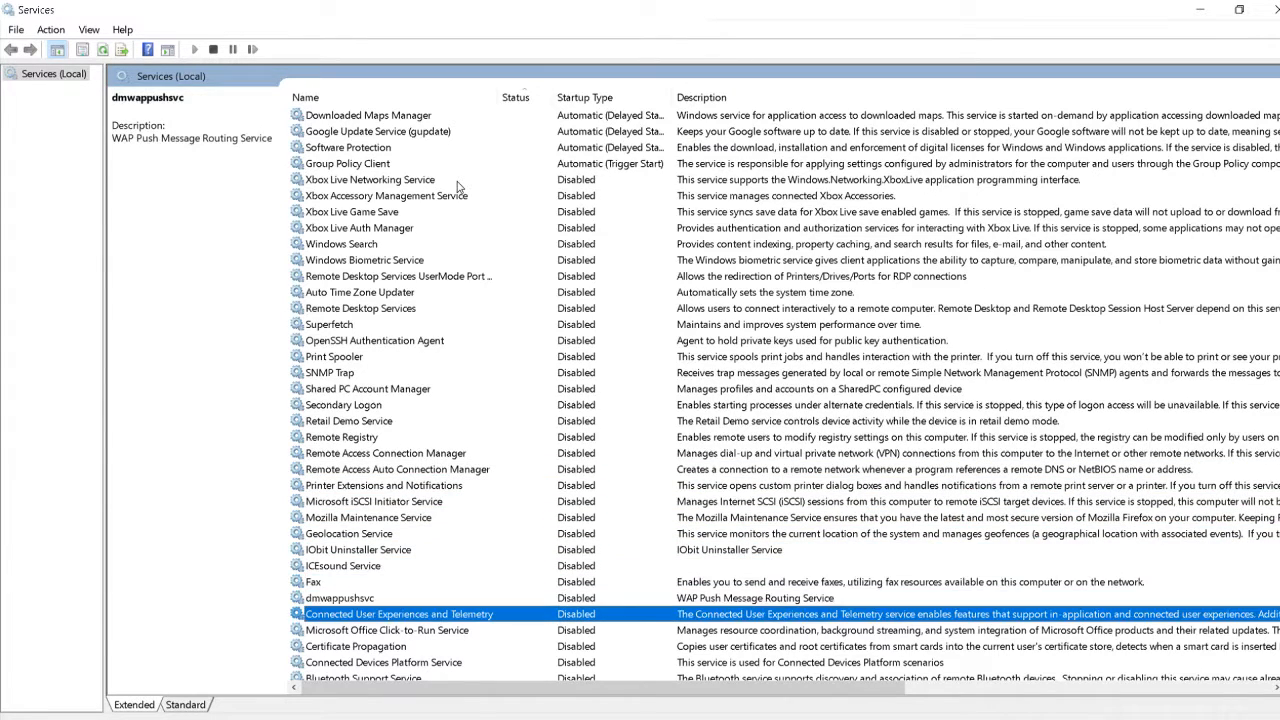
{"action": "key", "text": "Down"}
{"action": "key", "text": "Down"}
{"action": "key", "text": "Down"}
{"action": "key", "text": "Down"}
{"action": "key", "text": "Down"}
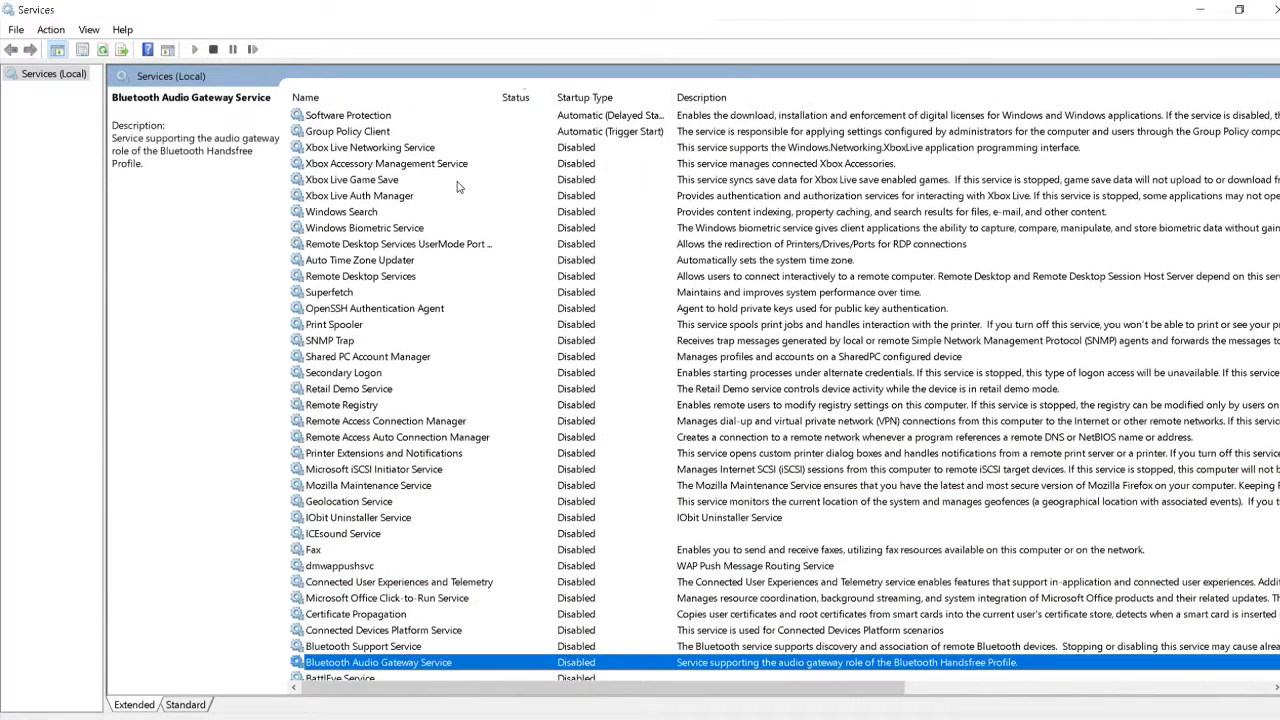
{"action": "key", "text": "Up"}
{"action": "key", "text": "Up"}
{"action": "key", "text": "Up"}
{"action": "key", "text": "Up"}
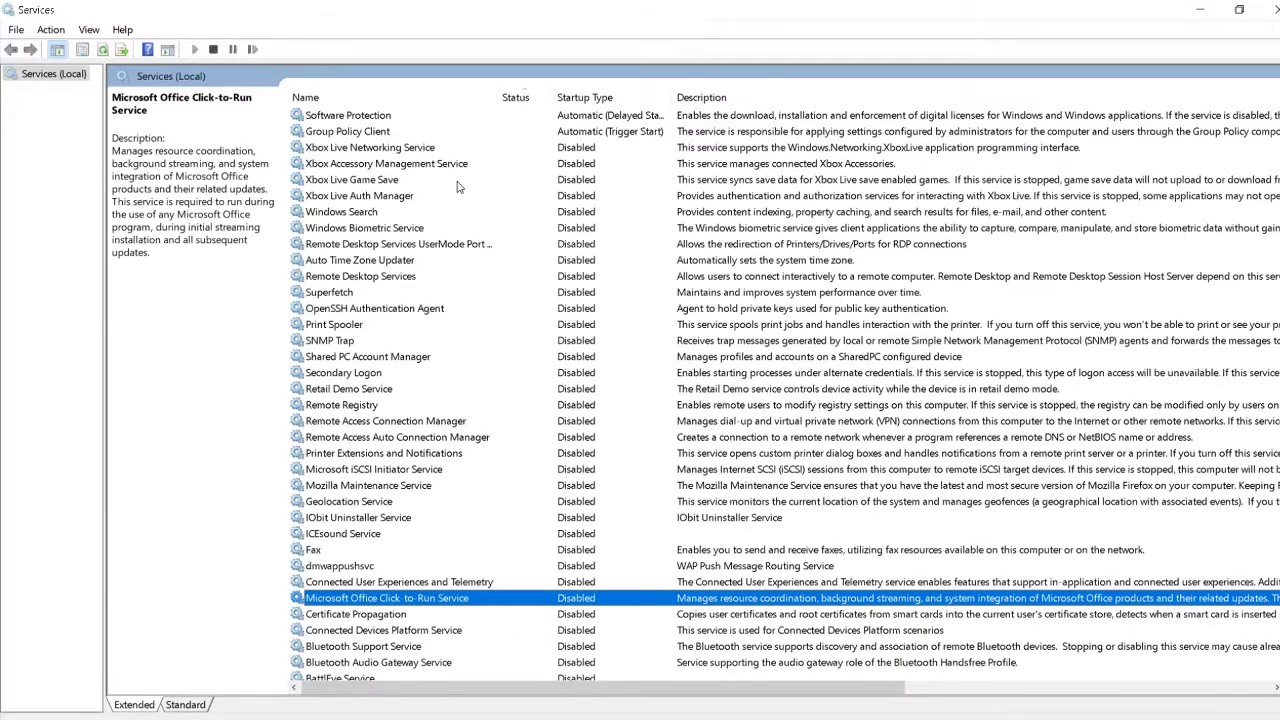
Look through the services from Certificate Propagation to the first manual user services, and return to the BitLocker Drive Encryption Service description
{"action": "key", "text": "Down"}
{"action": "key", "text": "Down"}
{"action": "key", "text": "Down"}
{"action": "key", "text": "Down"}
{"action": "key", "text": "Down"}
{"action": "key", "text": "Down"}
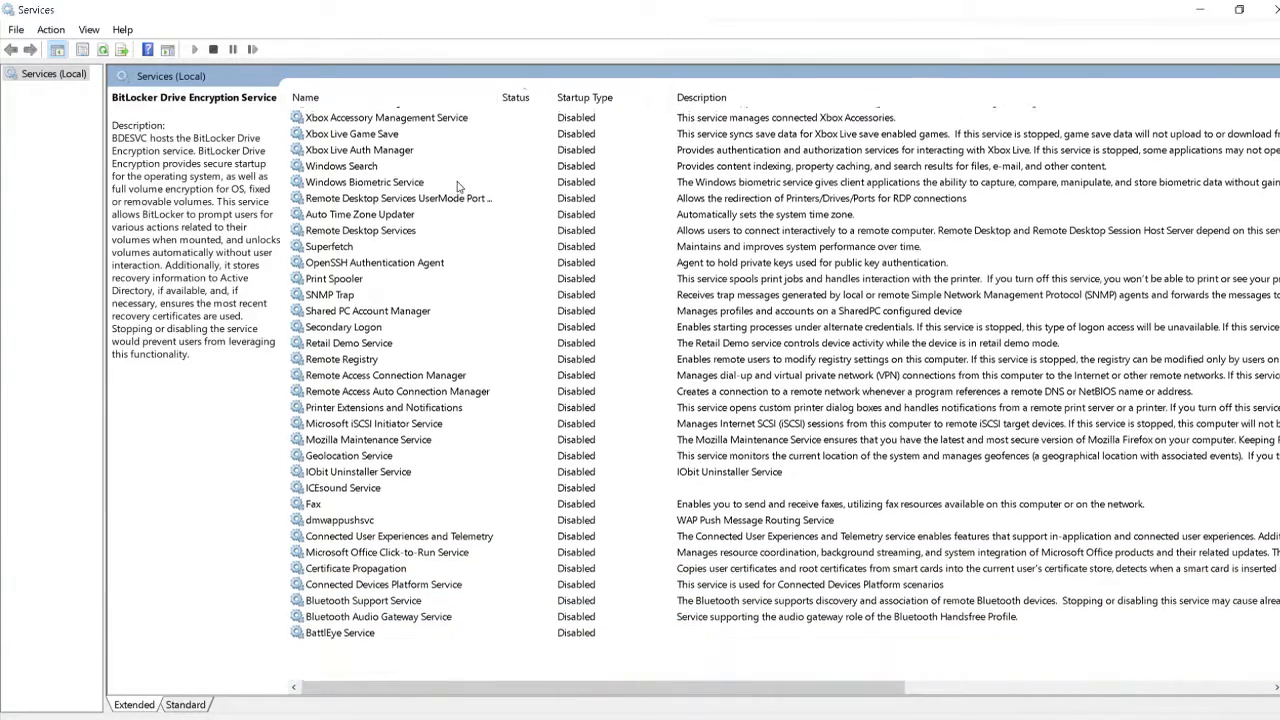
{"action": "key", "text": "Down"}
{"action": "key", "text": "Down"}
{"action": "key", "text": "Down"}
{"action": "key", "text": "Down"}
{"action": "key", "text": "Down"}
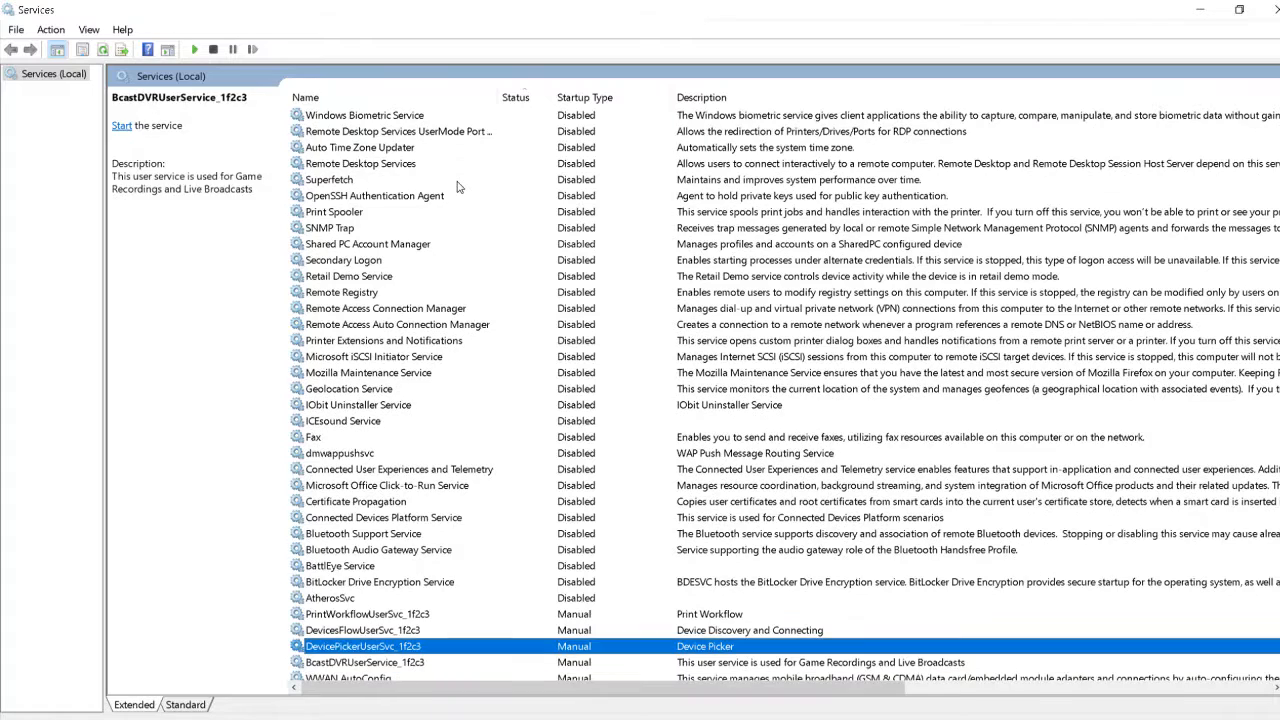
{"action": "key", "text": "Up"}
{"action": "key", "text": "Up"}
{"action": "key", "text": "Up"}
{"action": "key", "text": "Up"}
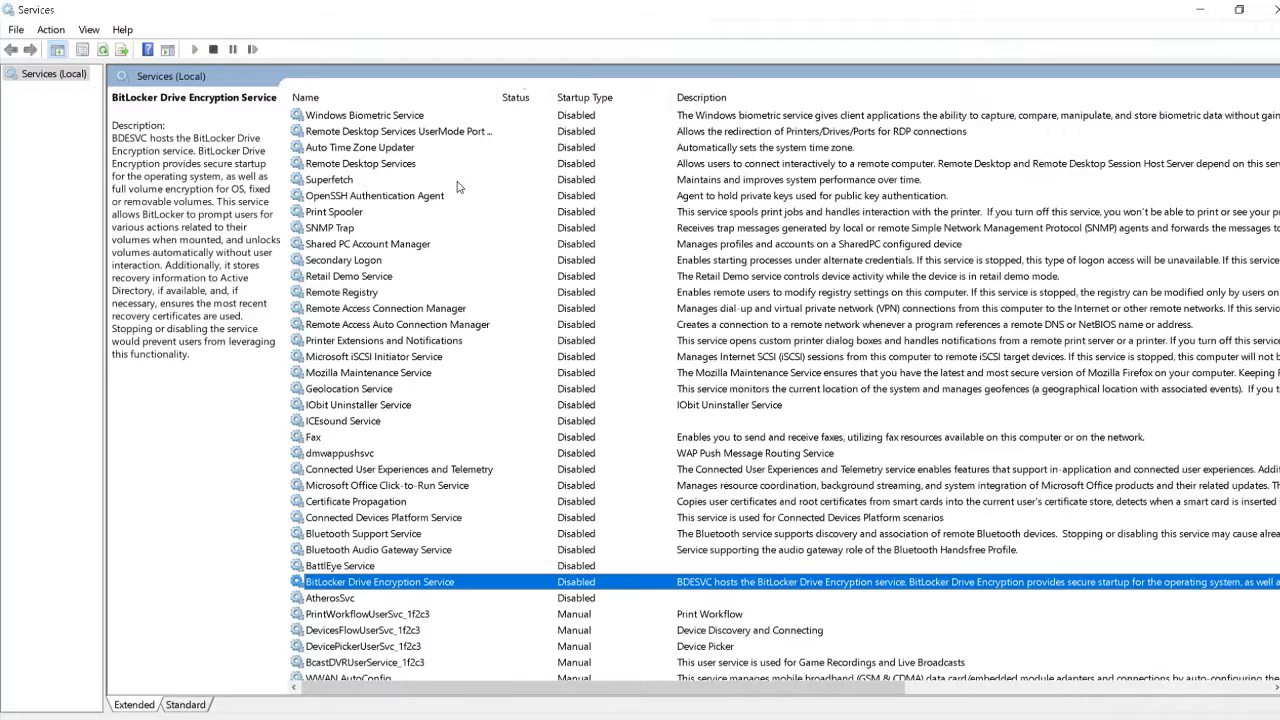
Look over the manual services down to Work Folders, and go back to examine AtherosSvc and BattlEye Service
{"action": "key", "text": "Down"}
{"action": "key", "text": "Down"}
{"action": "key", "text": "Down"}
{"action": "key", "text": "Down"}
{"action": "key", "text": "Down"}
{"action": "key", "text": "Down"}
{"action": "key", "text": "Down"}
{"action": "key", "text": "Down"}
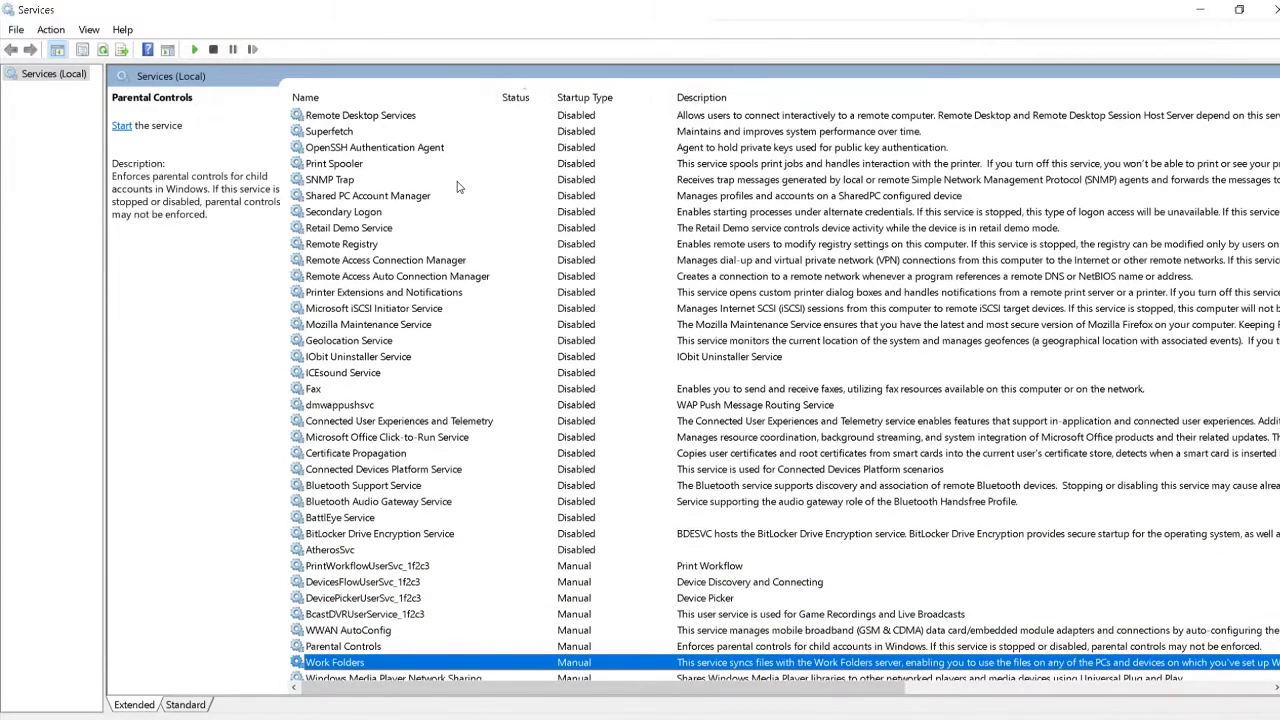
{"action": "key", "text": "Down"}
{"action": "key", "text": "Up"}
{"action": "key", "text": "Up"}
{"action": "key", "text": "Up"}
{"action": "key", "text": "Up"}
{"action": "key", "text": "Up"}
{"action": "key", "text": "Up"}
{"action": "key", "text": "Up"}
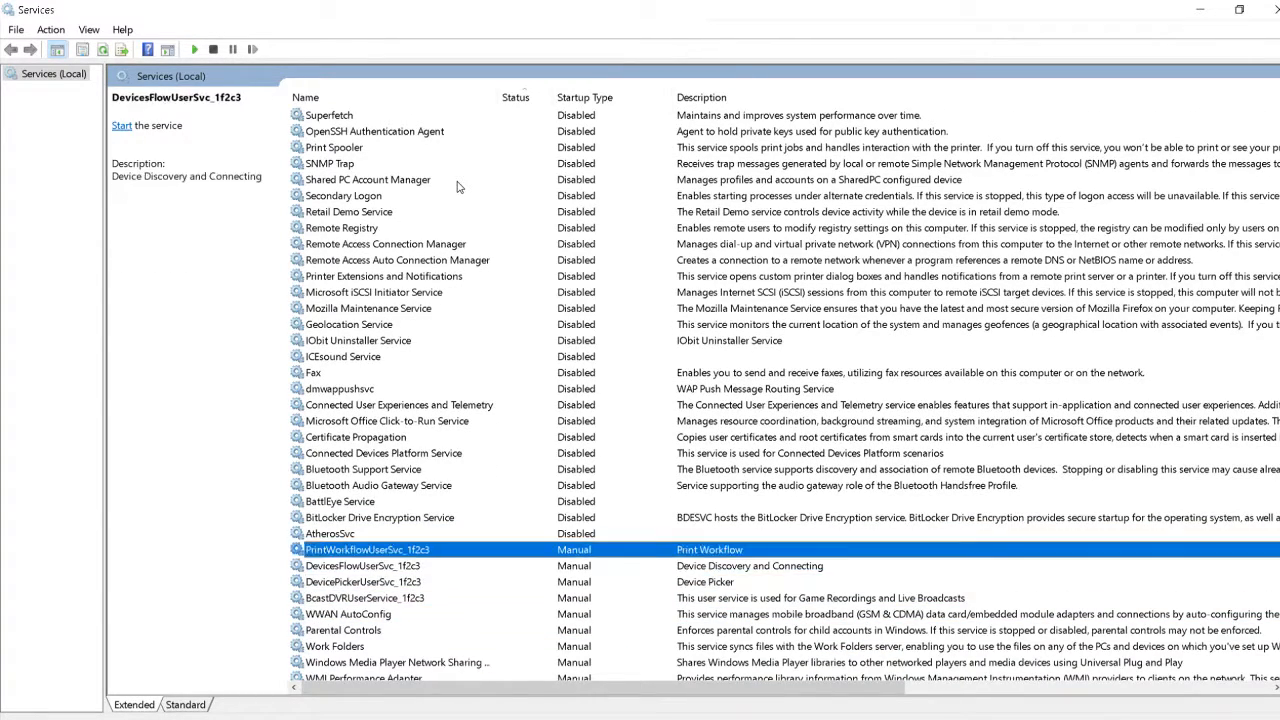
{"action": "key", "text": "Up"}
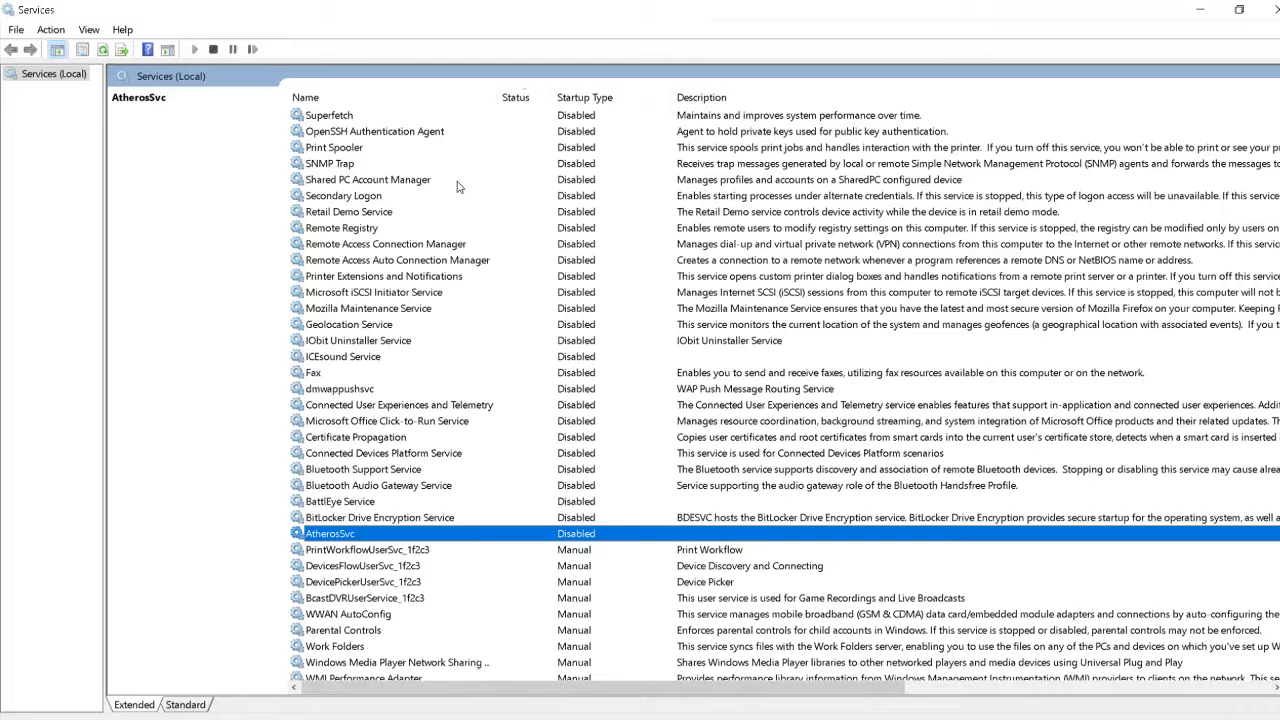
{"action": "key", "text": "Up"}
{"action": "key", "text": "Up"}
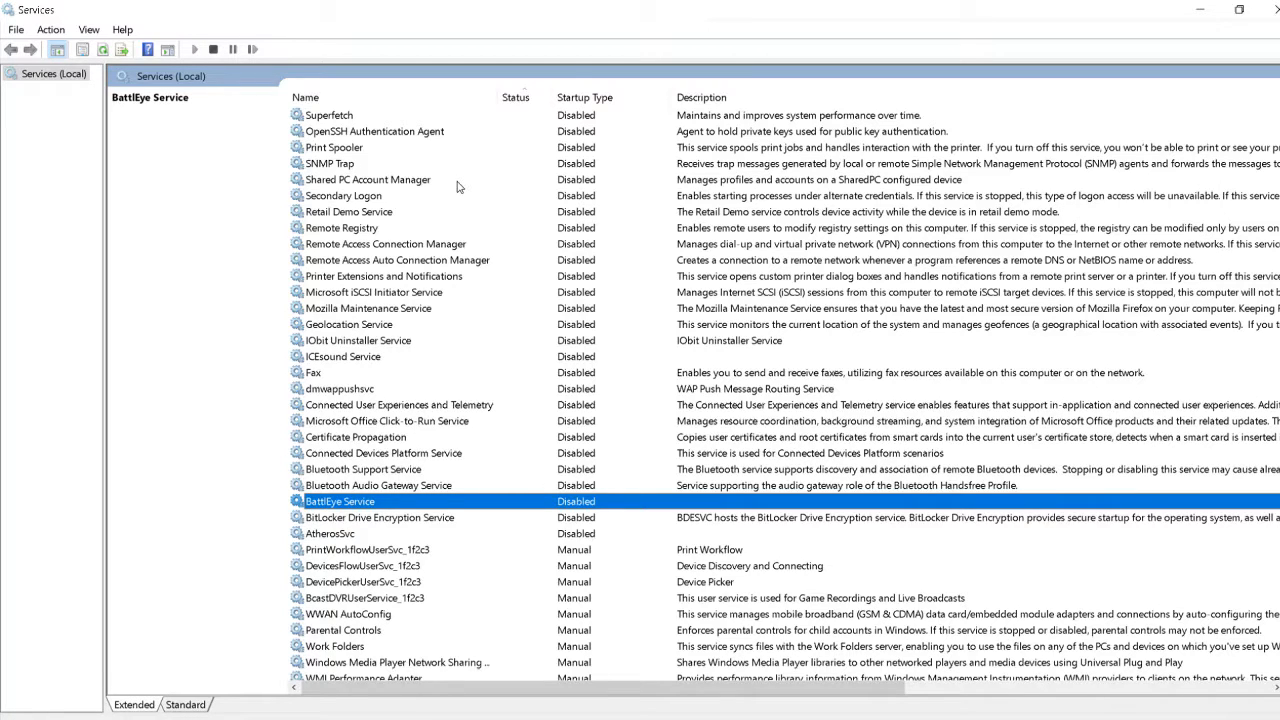
Browse down to Windows Media Player Network Sharing Service, and go back up the whole list to Downloaded Maps Manager
{"action": "key", "text": "Down"}
{"action": "key", "text": "Down"}
{"action": "key", "text": "Down"}
{"action": "key", "text": "Down"}
{"action": "key", "text": "Down"}
{"action": "key", "text": "Down"}
{"action": "key", "text": "Down"}
{"action": "key", "text": "Down"}
{"action": "key", "text": "Down"}
{"action": "key", "text": "Down"}
{"action": "key", "text": "Down"}
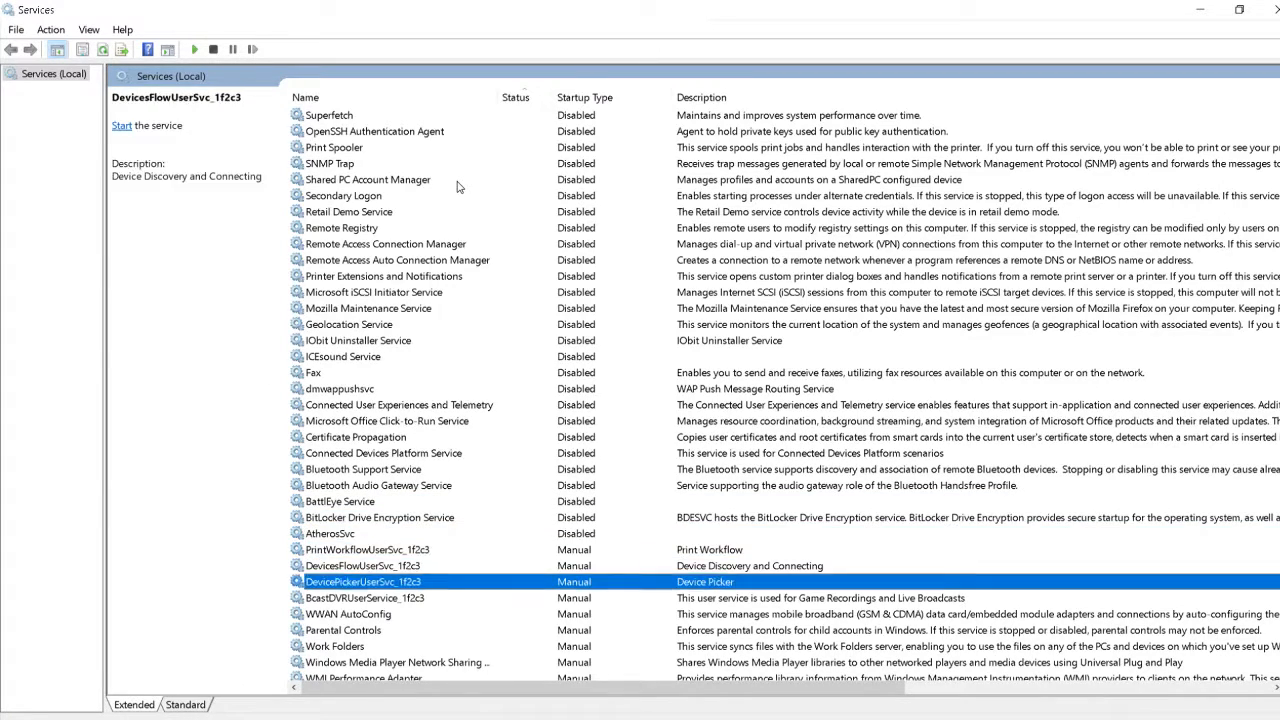
{"action": "key", "text": "Up"}
{"action": "key", "text": "Up"}
{"action": "key", "text": "Up"}
{"action": "key", "text": "Up"}
{"action": "key", "text": "Up"}
{"action": "key", "text": "Up"}
{"action": "key", "text": "Up"}
{"action": "key", "text": "Up"}
{"action": "key", "text": "Up"}
{"action": "key", "text": "Up"}
{"action": "key", "text": "Up"}
{"action": "key", "text": "Up"}
{"action": "key", "text": "Up"}
{"action": "key", "text": "Up"}
{"action": "key", "text": "Up"}
{"action": "key", "text": "Up"}
{"action": "key", "text": "Up"}
{"action": "key", "text": "Up"}
{"action": "key", "text": "Up"}
{"action": "key", "text": "Up"}
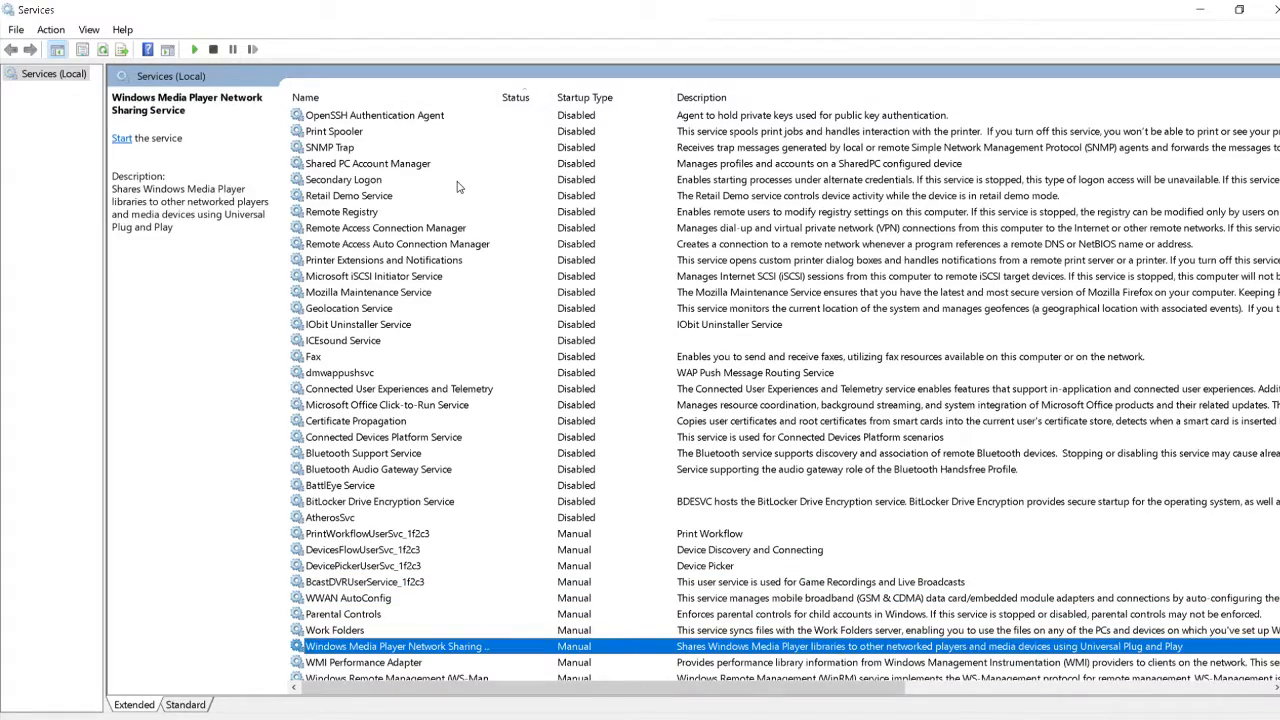
{"action": "key", "text": "Up"}
{"action": "key", "text": "Up"}
{"action": "key", "text": "Up"}
{"action": "key", "text": "Up"}
{"action": "key", "text": "Up"}
{"action": "key", "text": "Up"}
{"action": "key", "text": "Up"}
{"action": "key", "text": "Up"}
{"action": "key", "text": "Up"}
{"action": "key", "text": "Up"}
{"action": "key", "text": "Up"}
{"action": "key", "text": "Up"}
{"action": "key", "text": "Up"}
{"action": "key", "text": "Up"}
{"action": "key", "text": "Up"}
{"action": "key", "text": "Up"}
{"action": "key", "text": "Up"}
{"action": "key", "text": "Up"}
{"action": "key", "text": "Up"}
{"action": "key", "text": "Up"}
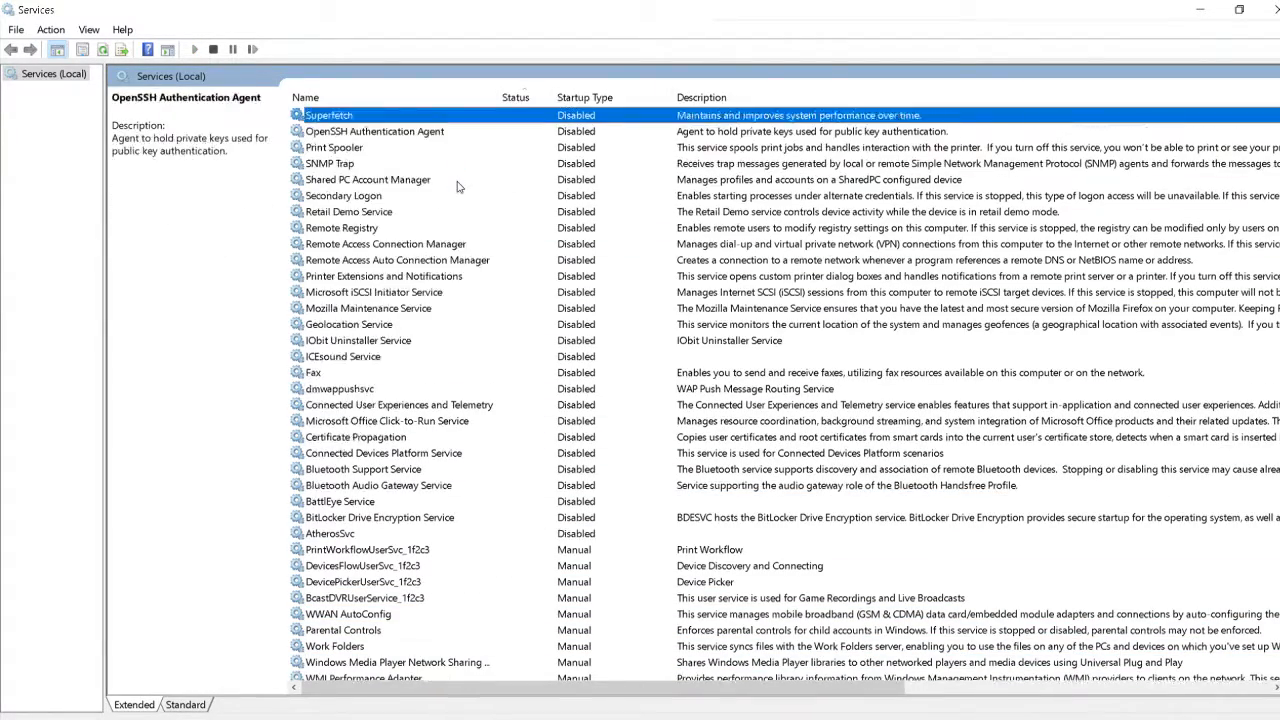
{"action": "key", "text": "Up"}
{"action": "key", "text": "Up"}
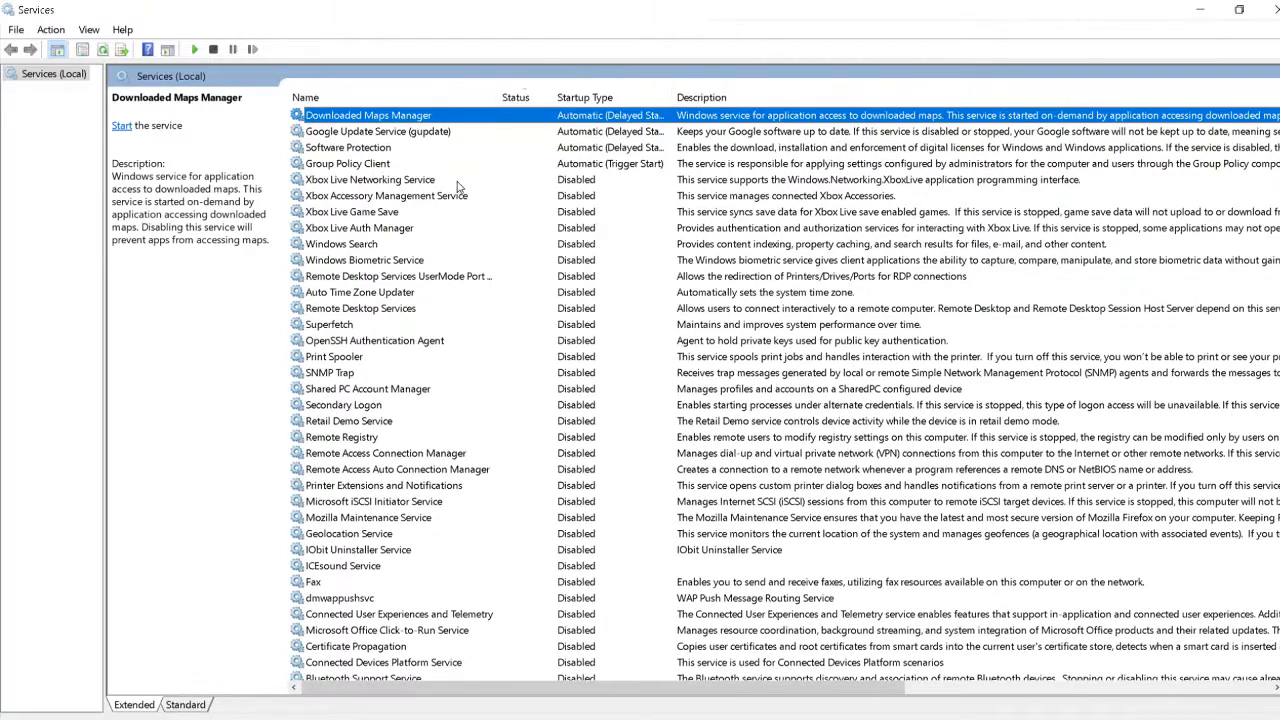
Review the services one by one from Google Update Service to the Remote Desktop Services description
{"action": "key", "text": "Down"}
{"action": "key", "text": "Down"}
{"action": "key", "text": "Down"}
{"action": "key", "text": "Down"}
{"action": "key", "text": "Down"}
{"action": "key", "text": "Down"}
{"action": "key", "text": "Down"}
{"action": "key", "text": "Down"}
{"action": "key", "text": "Down"}
{"action": "key", "text": "Down"}
{"action": "key", "text": "Down"}
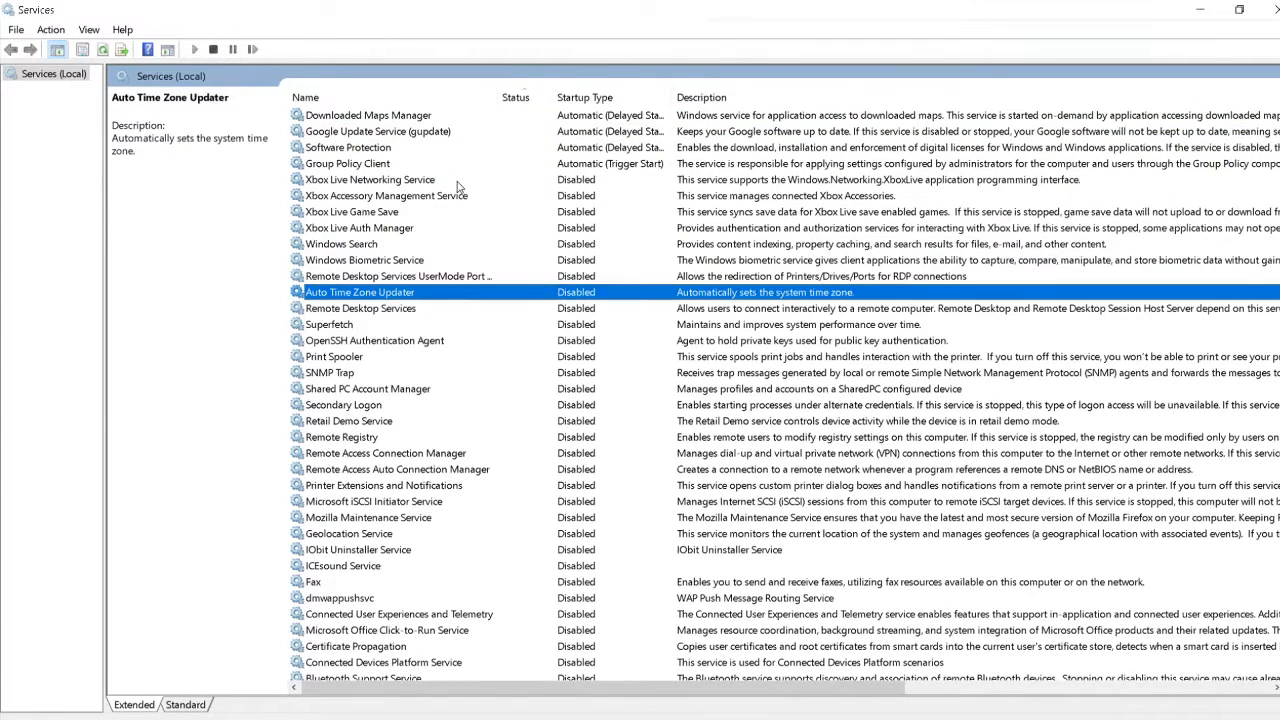
{"action": "key", "text": "Down"}
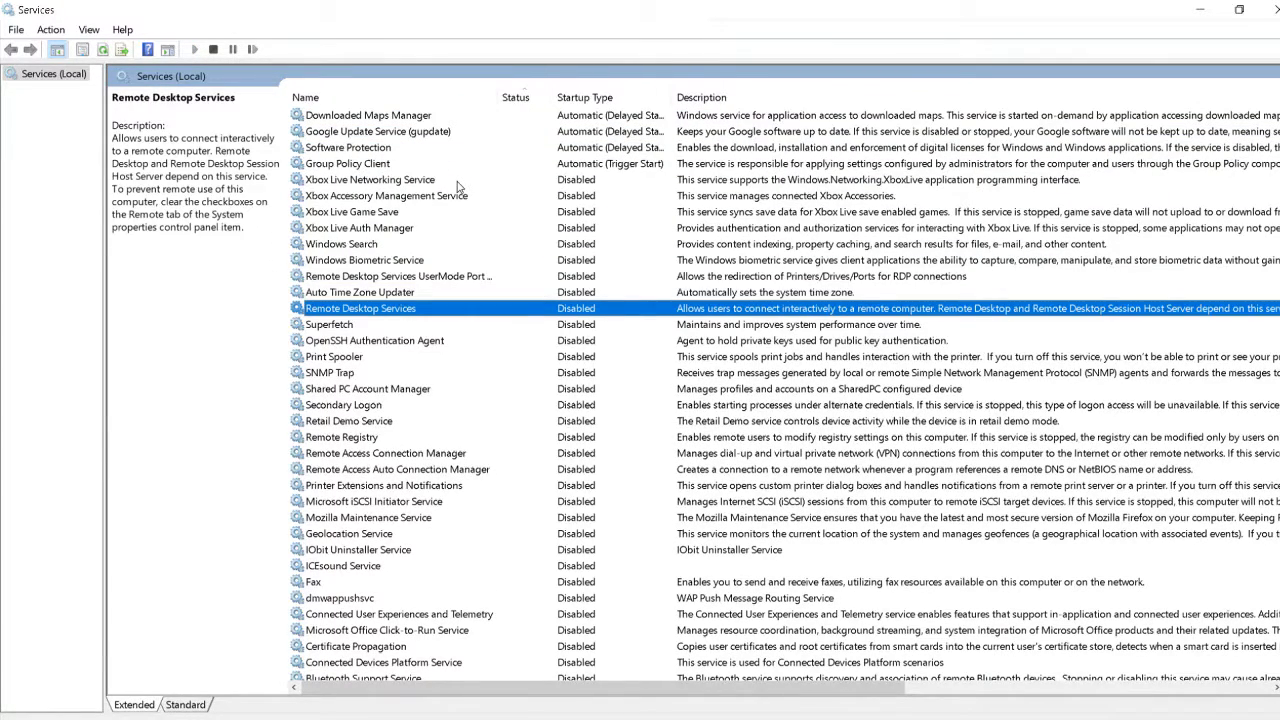
Look through the disabled services from Superfetch to Printer Extensions and Notifications
{"action": "key", "text": "Down"}
{"action": "key", "text": "Down"}
{"action": "key", "text": "Down"}
{"action": "key", "text": "Down"}
{"action": "key", "text": "Down"}
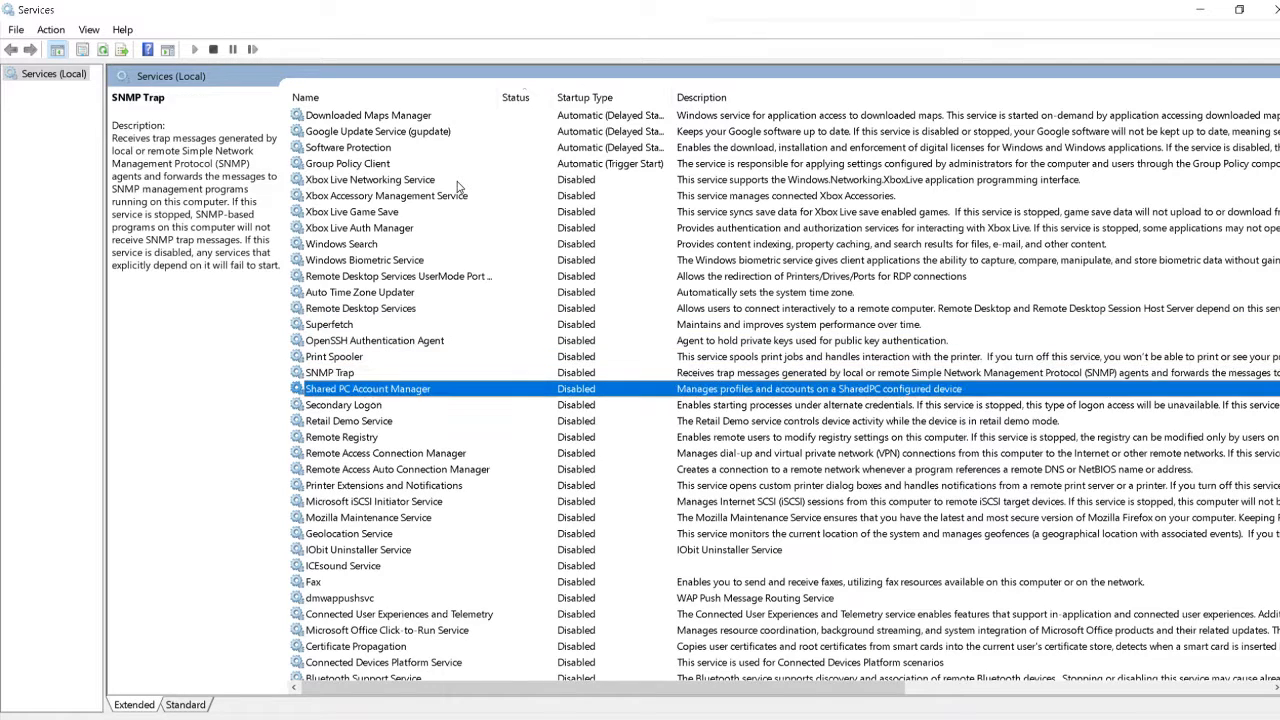
{"action": "key", "text": "Down"}
{"action": "key", "text": "Down"}
{"action": "key", "text": "Down"}
{"action": "key", "text": "Down"}
{"action": "key", "text": "Down"}
{"action": "key", "text": "Down"}
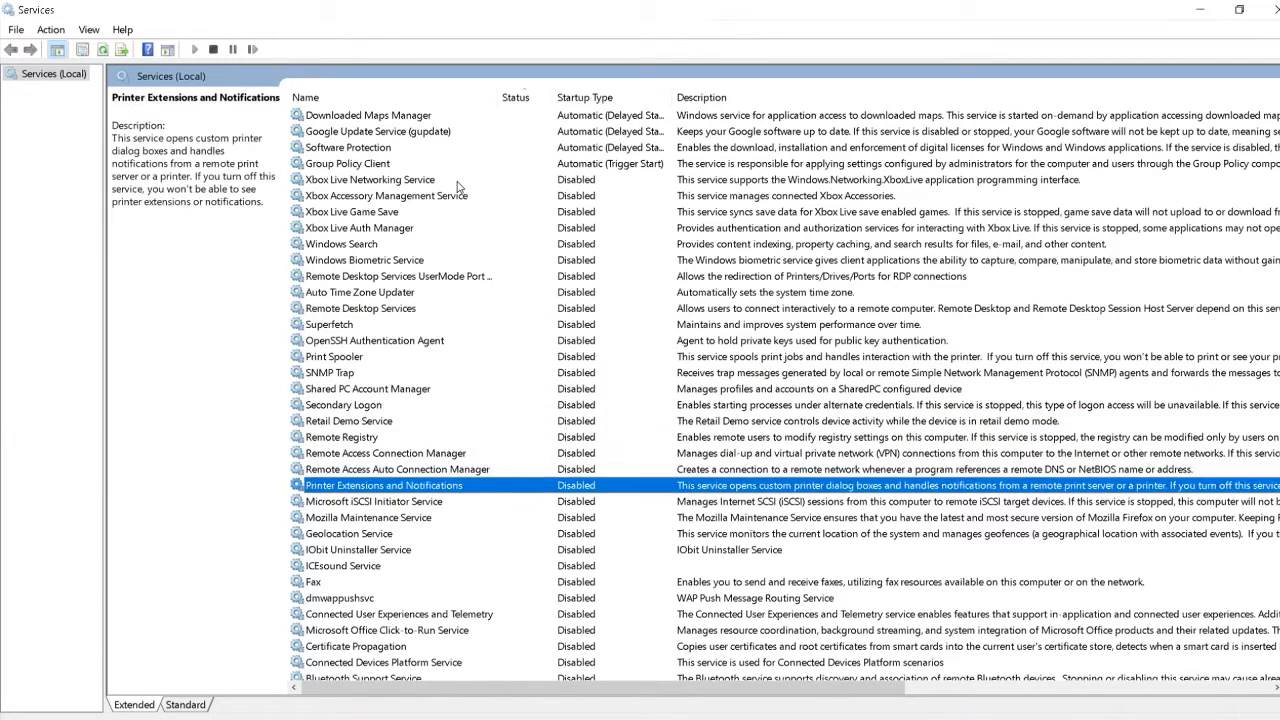
Examine the disabled services from Microsoft iSCSI Initiator Service to Certificate Propagation, including the Microsoft Office Click-to-Run Service description
{"action": "key", "text": "Down"}
{"action": "key", "text": "Down"}
{"action": "key", "text": "Down"}
{"action": "key", "text": "Down"}
{"action": "key", "text": "Down"}
{"action": "key", "text": "Down"}
{"action": "key", "text": "Down"}
{"action": "key", "text": "Down"}
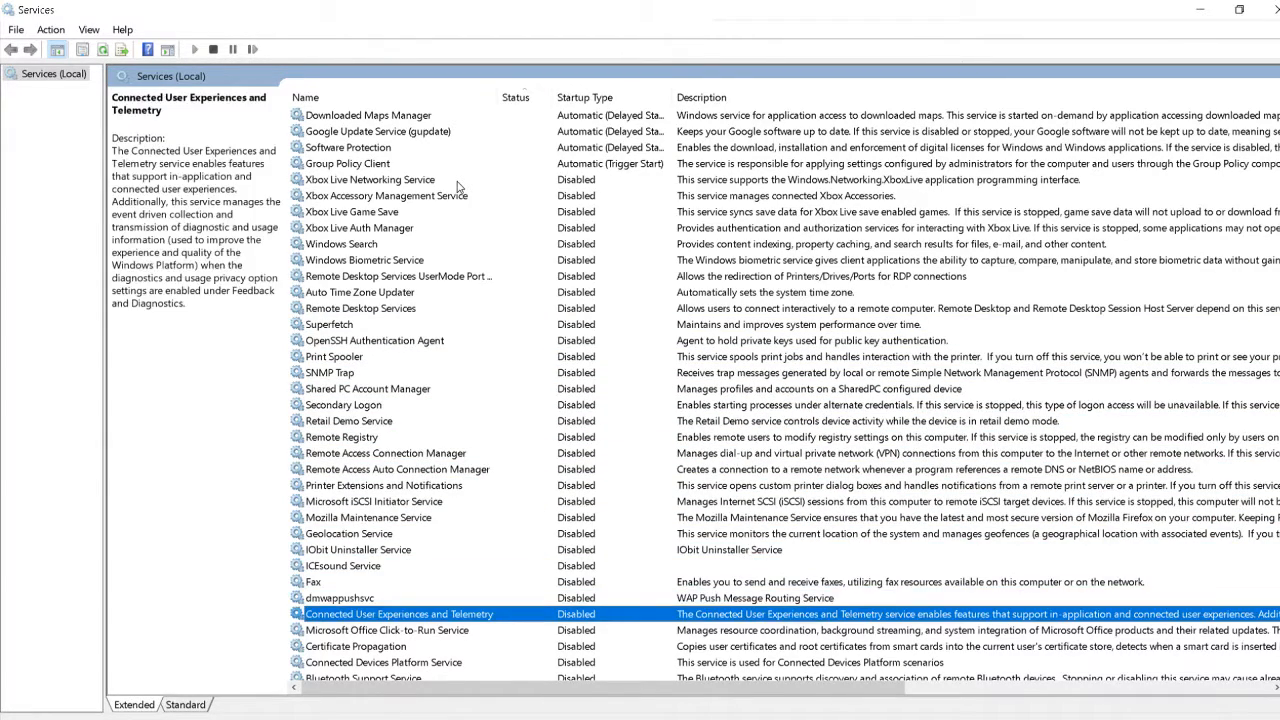
{"action": "key", "text": "Down"}
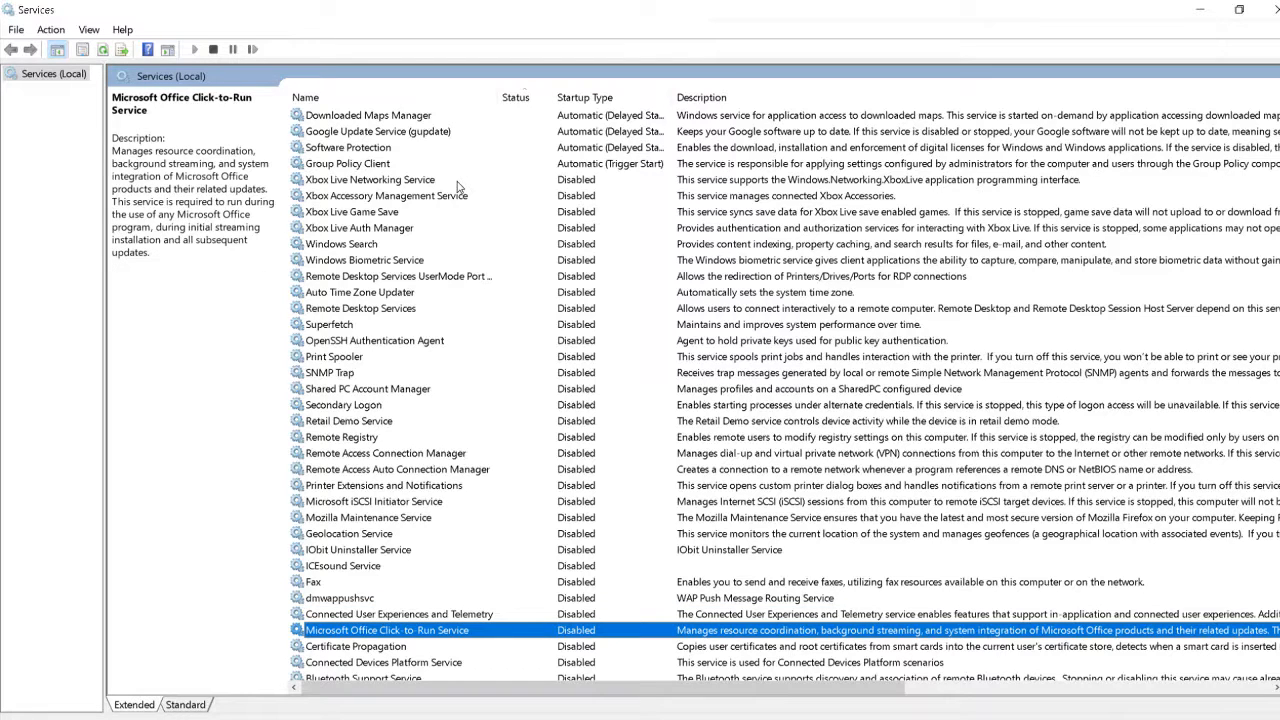
{"action": "key", "text": "Down"}
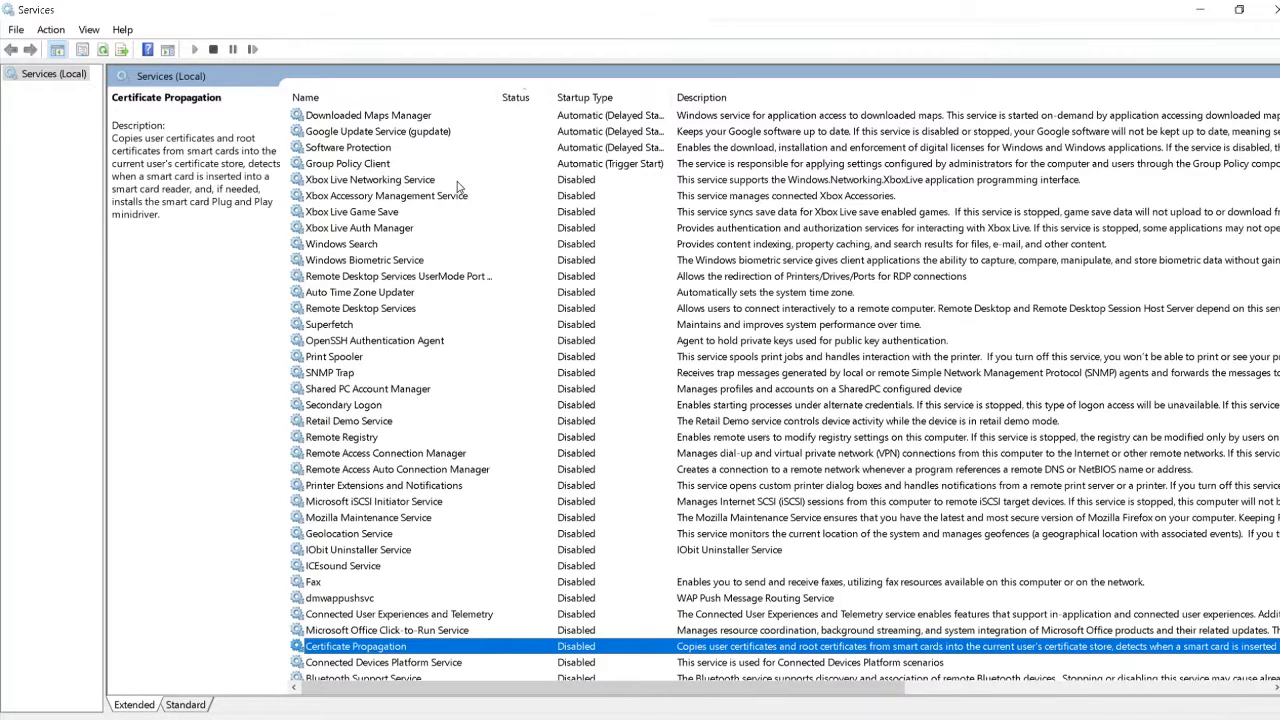
Go back up through the disabled services to the Google Update Service (gupdate) description
{"action": "key", "text": "Up"}
{"action": "key", "text": "Up"}
{"action": "key", "text": "Up"}
{"action": "key", "text": "Up"}
{"action": "key", "text": "Up"}
{"action": "key", "text": "Up"}
{"action": "key", "text": "Up"}
{"action": "key", "text": "Up"}
{"action": "key", "text": "Up"}
{"action": "key", "text": "Up"}
{"action": "key", "text": "Up"}
{"action": "key", "text": "Up"}
{"action": "key", "text": "Up"}
{"action": "key", "text": "Up"}
{"action": "key", "text": "Up"}
{"action": "key", "text": "Up"}
{"action": "key", "text": "Up"}
{"action": "key", "text": "Up"}
{"action": "key", "text": "Up"}
{"action": "key", "text": "Up"}
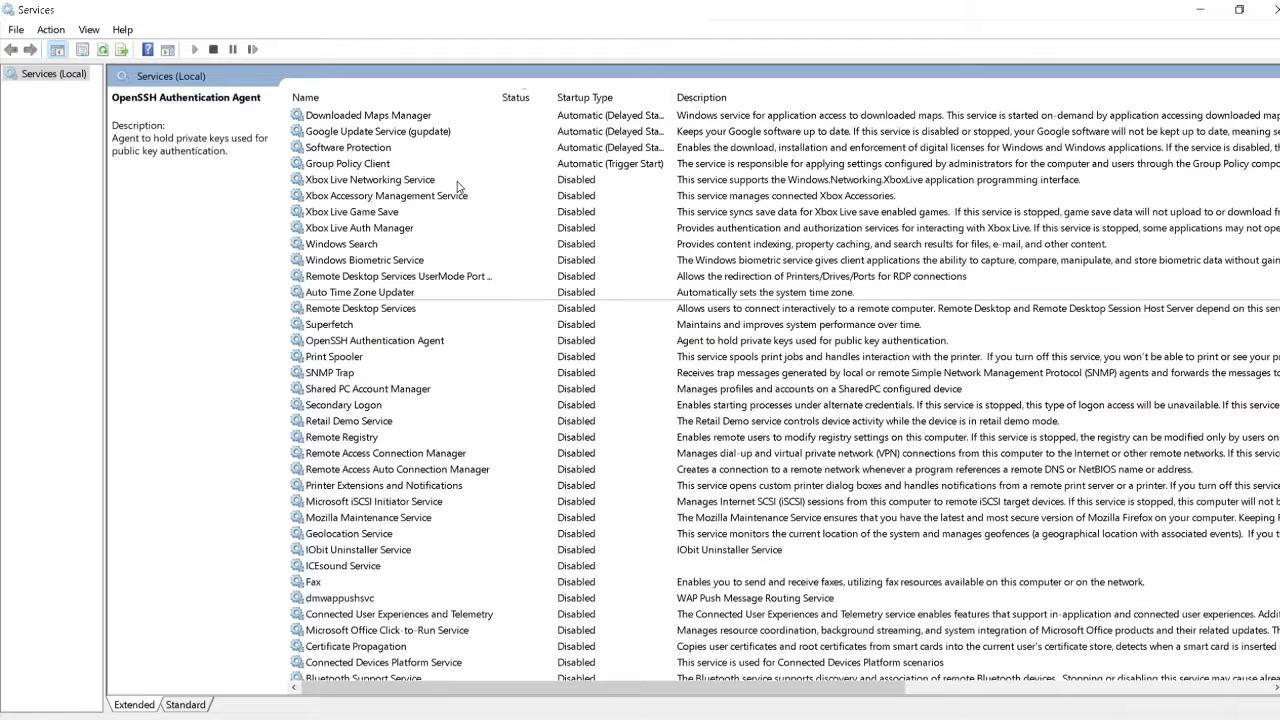
{"action": "key", "text": "Up"}
{"action": "key", "text": "Up"}
{"action": "key", "text": "Up"}
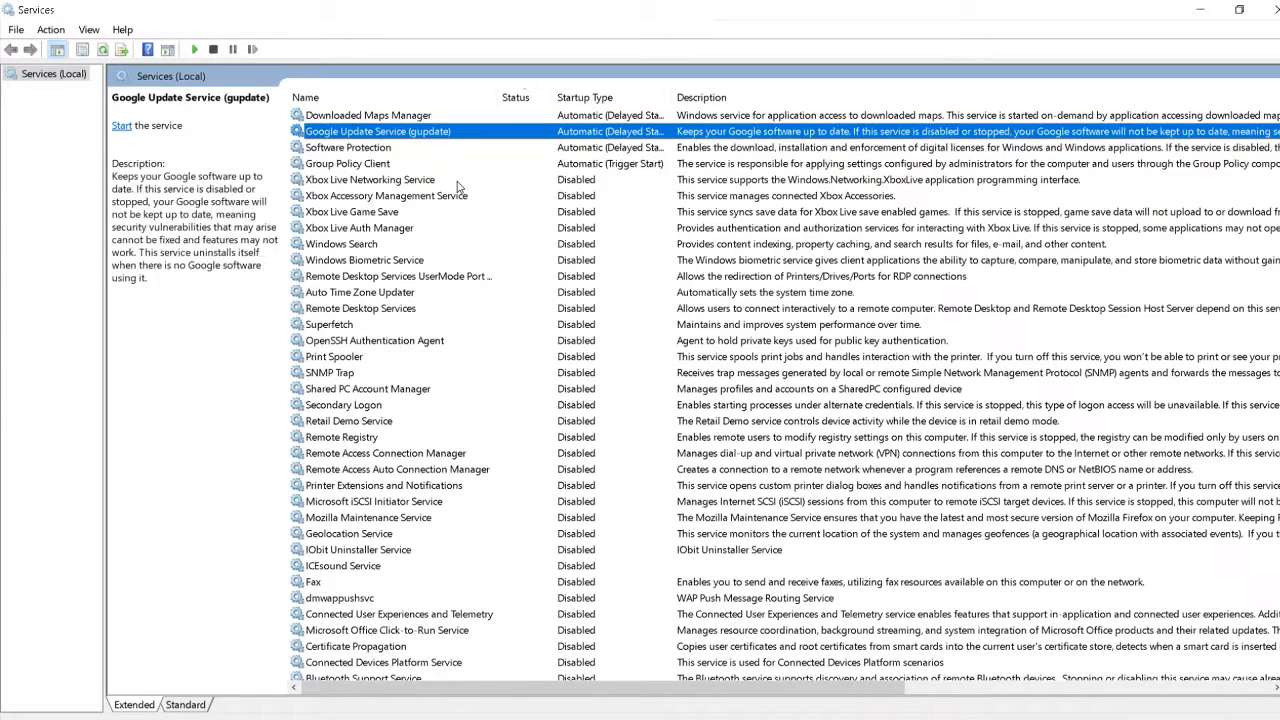
Browse down through all the disabled services to the first manual service, PrintWorkflowUserSvc
{"action": "key", "text": "Down"}
{"action": "key", "text": "Down"}
{"action": "key", "text": "Down"}
{"action": "key", "text": "Down"}
{"action": "key", "text": "Down"}
{"action": "key", "text": "Down"}
{"action": "key", "text": "Down"}
{"action": "key", "text": "Down"}
{"action": "key", "text": "Down"}
{"action": "key", "text": "Down"}
{"action": "key", "text": "Down"}
{"action": "key", "text": "Down"}
{"action": "key", "text": "Down"}
{"action": "key", "text": "Down"}
{"action": "key", "text": "Down"}
{"action": "key", "text": "Down"}
{"action": "key", "text": "Down"}
{"action": "key", "text": "Down"}
{"action": "key", "text": "Down"}
{"action": "key", "text": "Down"}
{"action": "key", "text": "Down"}
{"action": "key", "text": "Down"}
{"action": "key", "text": "Down"}
{"action": "key", "text": "Down"}
{"action": "key", "text": "Down"}
{"action": "key", "text": "Down"}
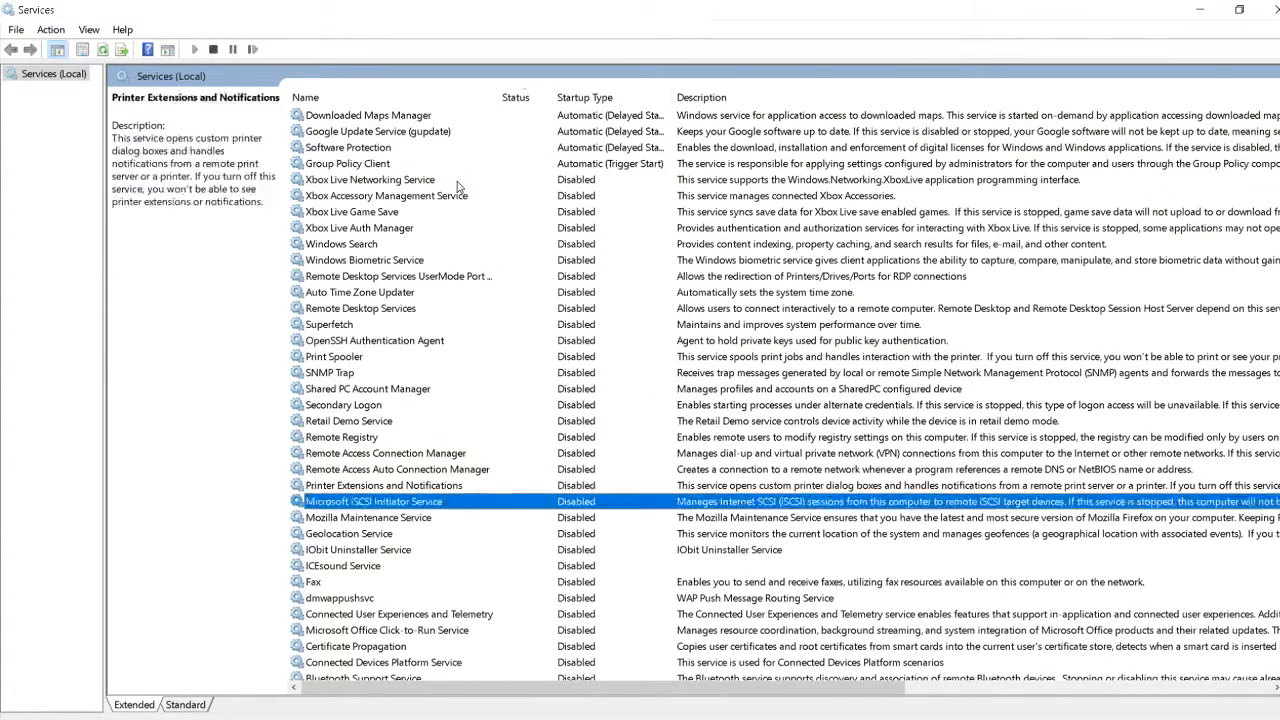
{"action": "key", "text": "Down"}
{"action": "key", "text": "Down"}
{"action": "key", "text": "Down"}
{"action": "key", "text": "Down"}
{"action": "key", "text": "Down"}
{"action": "key", "text": "Down"}
{"action": "key", "text": "Down"}
{"action": "key", "text": "Down"}
{"action": "key", "text": "Down"}
{"action": "key", "text": "Down"}
{"action": "key", "text": "Down"}
{"action": "key", "text": "Down"}
{"action": "key", "text": "Down"}
{"action": "key", "text": "Down"}
{"action": "key", "text": "Down"}
{"action": "key", "text": "Down"}
{"action": "key", "text": "Down"}
{"action": "key", "text": "Down"}
{"action": "key", "text": "Down"}
{"action": "key", "text": "Down"}
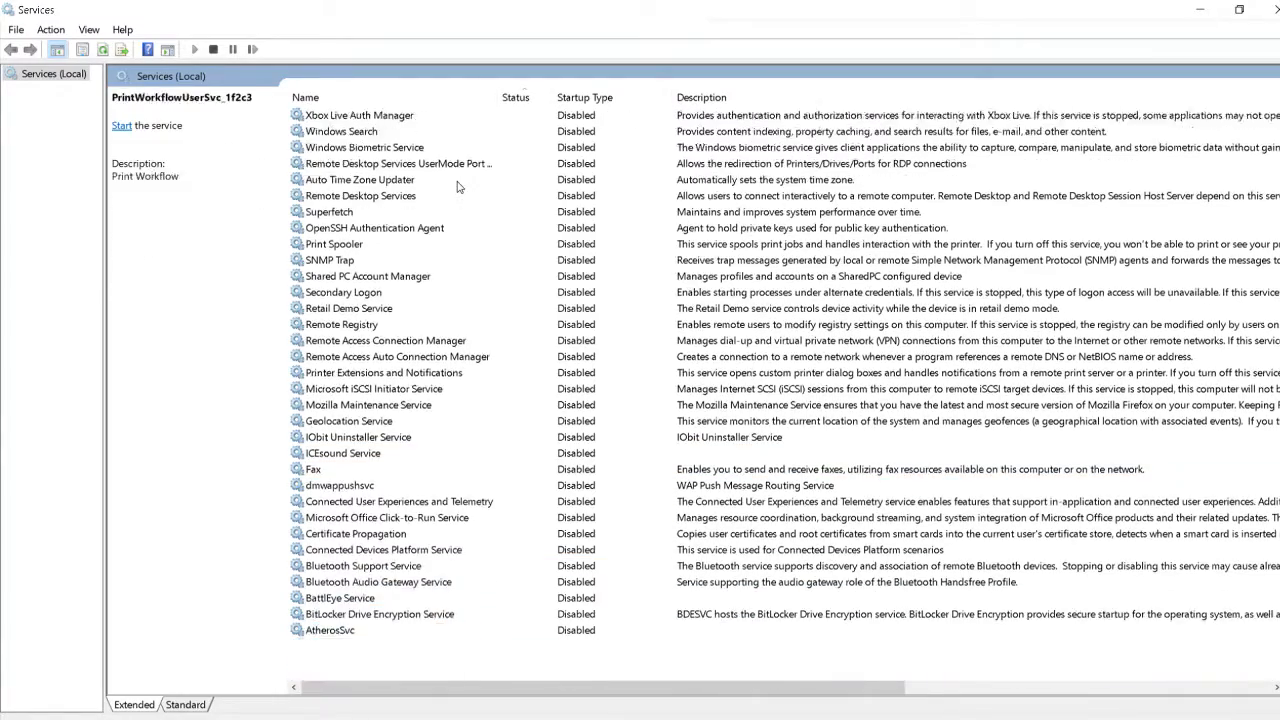
Look over the manual services down to Remote Desktop Configuration, and go back to the Secure Socket Tunneling Protocol Service description
{"action": "key", "text": "Down"}
{"action": "key", "text": "Down"}
{"action": "key", "text": "Down"}
{"action": "key", "text": "Down"}
{"action": "key", "text": "Down"}
{"action": "key", "text": "Down"}
{"action": "key", "text": "Down"}
{"action": "key", "text": "Down"}
{"action": "key", "text": "Down"}
{"action": "key", "text": "Down"}
{"action": "key", "text": "Down"}
{"action": "key", "text": "Down"}
{"action": "key", "text": "Down"}
{"action": "key", "text": "Down"}
{"action": "key", "text": "Down"}
{"action": "key", "text": "Down"}
{"action": "key", "text": "Down"}
{"action": "key", "text": "Down"}
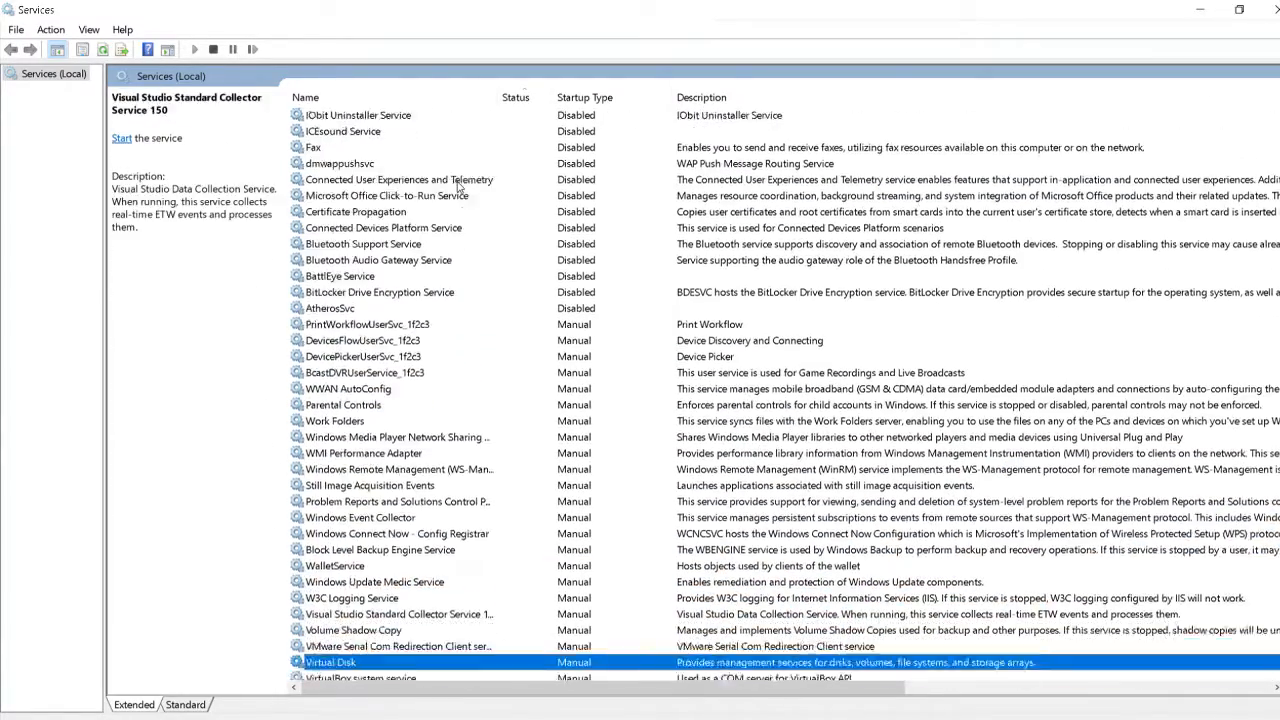
{"action": "key", "text": "Down"}
{"action": "key", "text": "Down"}
{"action": "key", "text": "Down"}
{"action": "key", "text": "Down"}
{"action": "key", "text": "Down"}
{"action": "key", "text": "Down"}
{"action": "key", "text": "Down"}
{"action": "key", "text": "Down"}
{"action": "key", "text": "Down"}
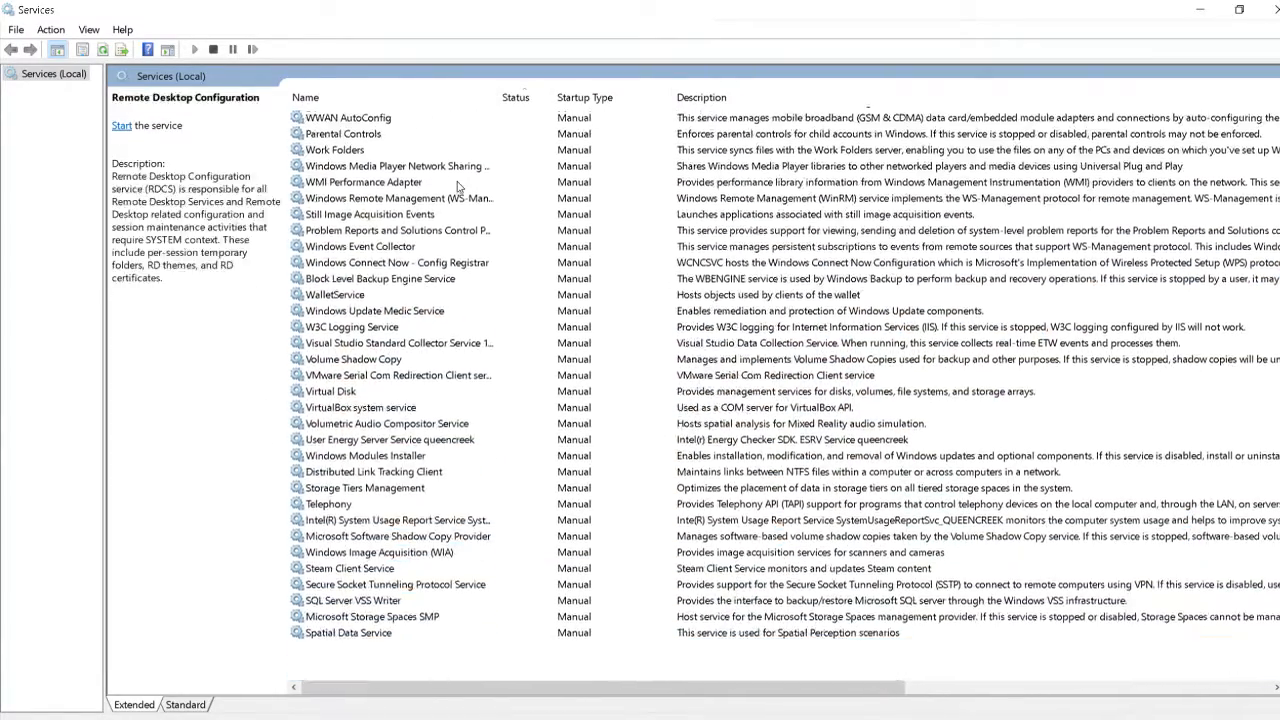
{"action": "key", "text": "Up"}
{"action": "key", "text": "Up"}
{"action": "key", "text": "Up"}
{"action": "key", "text": "Up"}
{"action": "key", "text": "Up"}
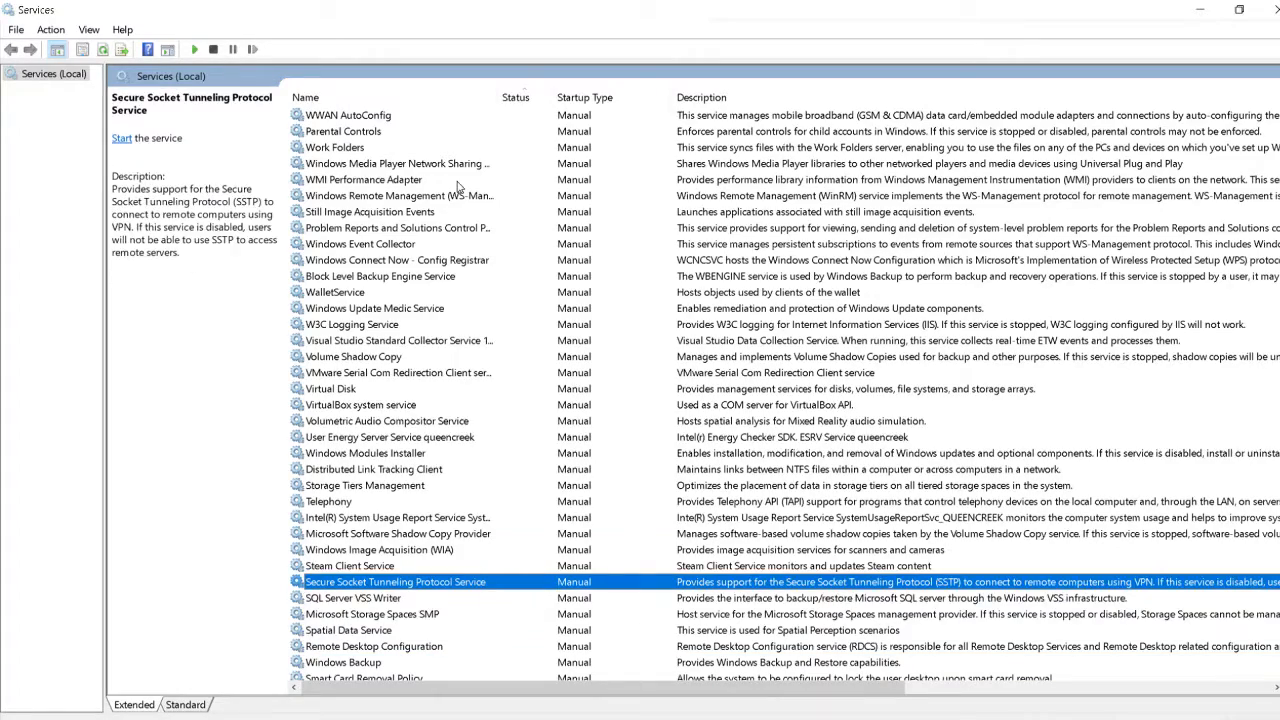
Continue through the manual services from SQL Server VSS Writer past Peer Networking Grouping to Net.Tcp Port Sharing Service
{"action": "key", "text": "Down"}
{"action": "key", "text": "Down"}
{"action": "key", "text": "Down"}
{"action": "key", "text": "Down"}
{"action": "key", "text": "Down"}
{"action": "key", "text": "Down"}
{"action": "key", "text": "Down"}
{"action": "key", "text": "Down"}
{"action": "key", "text": "Down"}
{"action": "key", "text": "Down"}
{"action": "key", "text": "Down"}
{"action": "key", "text": "Down"}
{"action": "key", "text": "Down"}
{"action": "key", "text": "Down"}
{"action": "key", "text": "Down"}
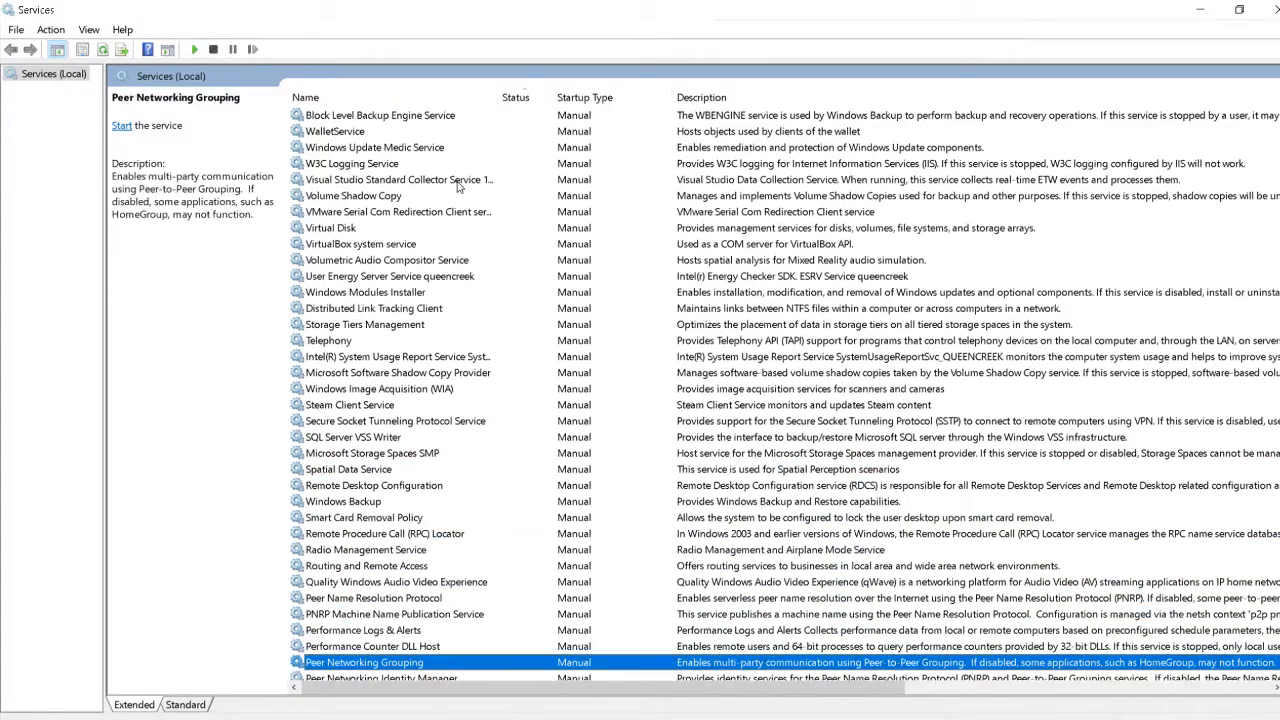
{"action": "key", "text": "Down"}
{"action": "key", "text": "Down"}
{"action": "key", "text": "Down"}
{"action": "key", "text": "Down"}
{"action": "key", "text": "Down"}
{"action": "key", "text": "Down"}
{"action": "key", "text": "Down"}
{"action": "key", "text": "Down"}
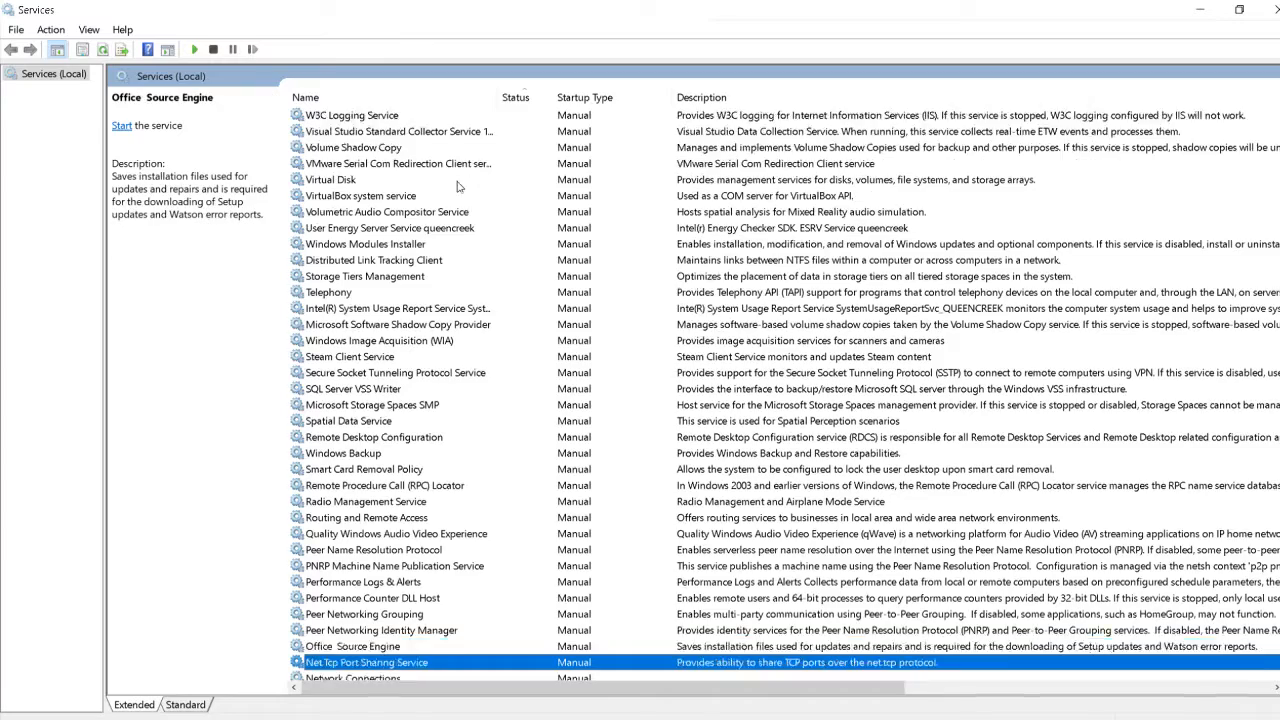
Set the Office Source Engine service's startup type to Disabled and apply the change
{"action": "key", "text": "Down"}
{"action": "key", "text": "Up"}
{"action": "key", "text": "Up"}
{"action": "key", "text": "Up"}
{"action": "key", "text": "Up"}
{"action": "key", "text": "Up"}
{"action": "key", "text": "Up"}
{"action": "key", "text": "Up"}
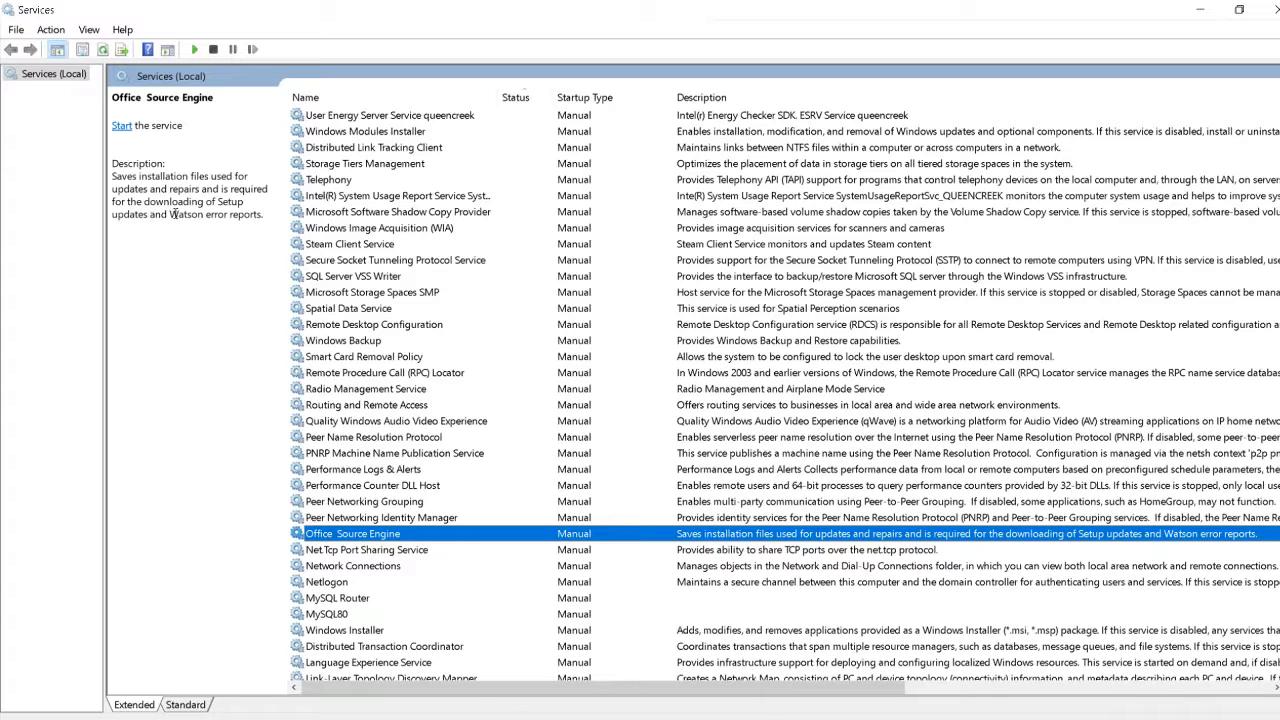
{"action": "right_click", "coordinate": [338, 536]}
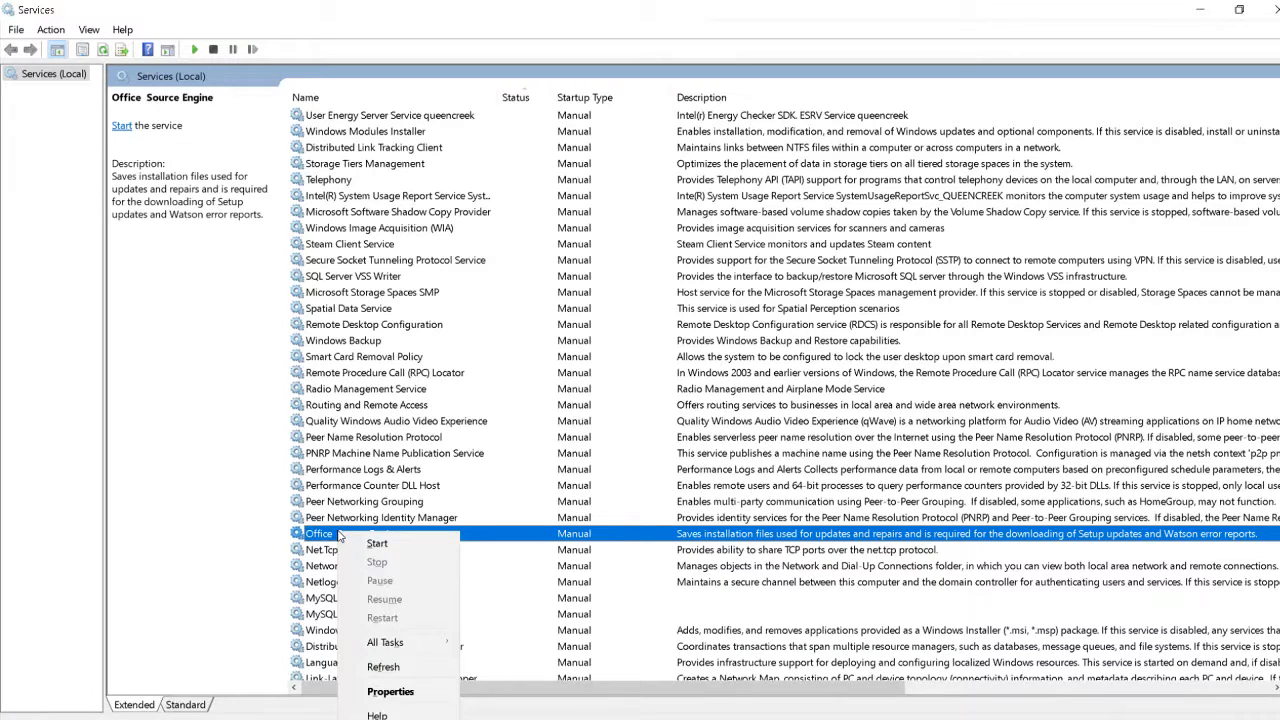
{"action": "left_click", "coordinate": [391, 692]}
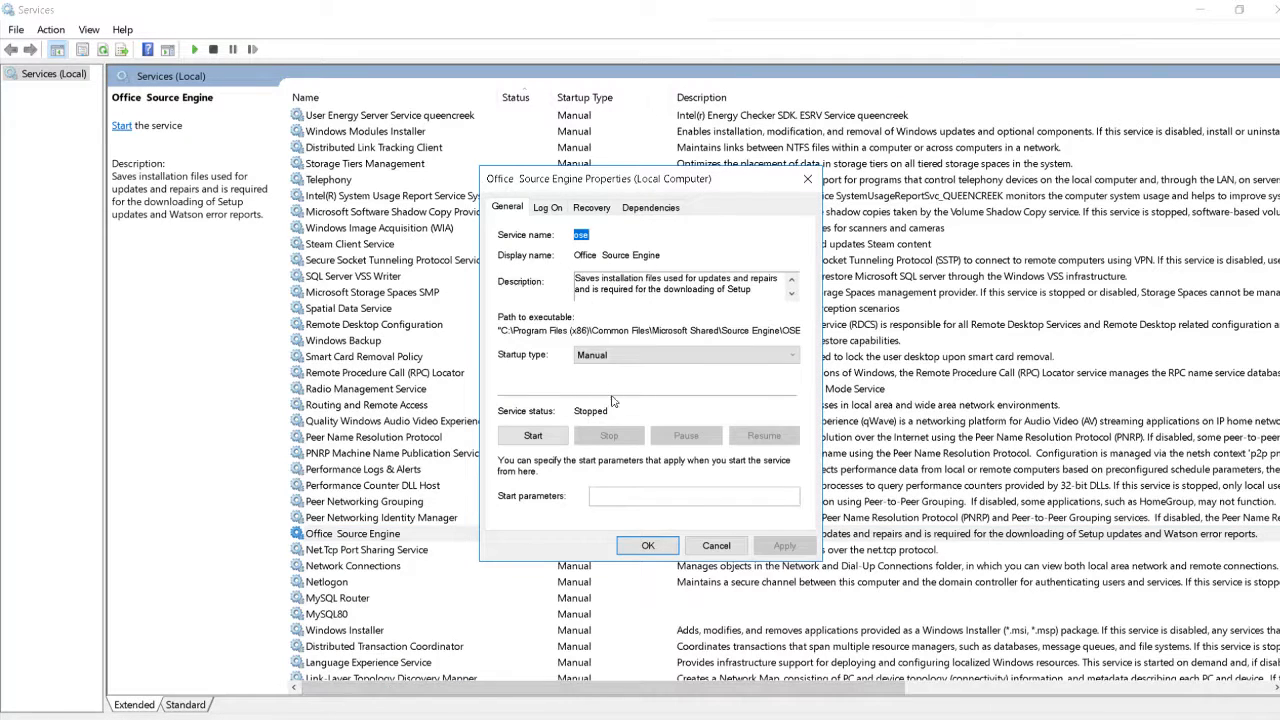
{"action": "left_click", "coordinate": [670, 354]}
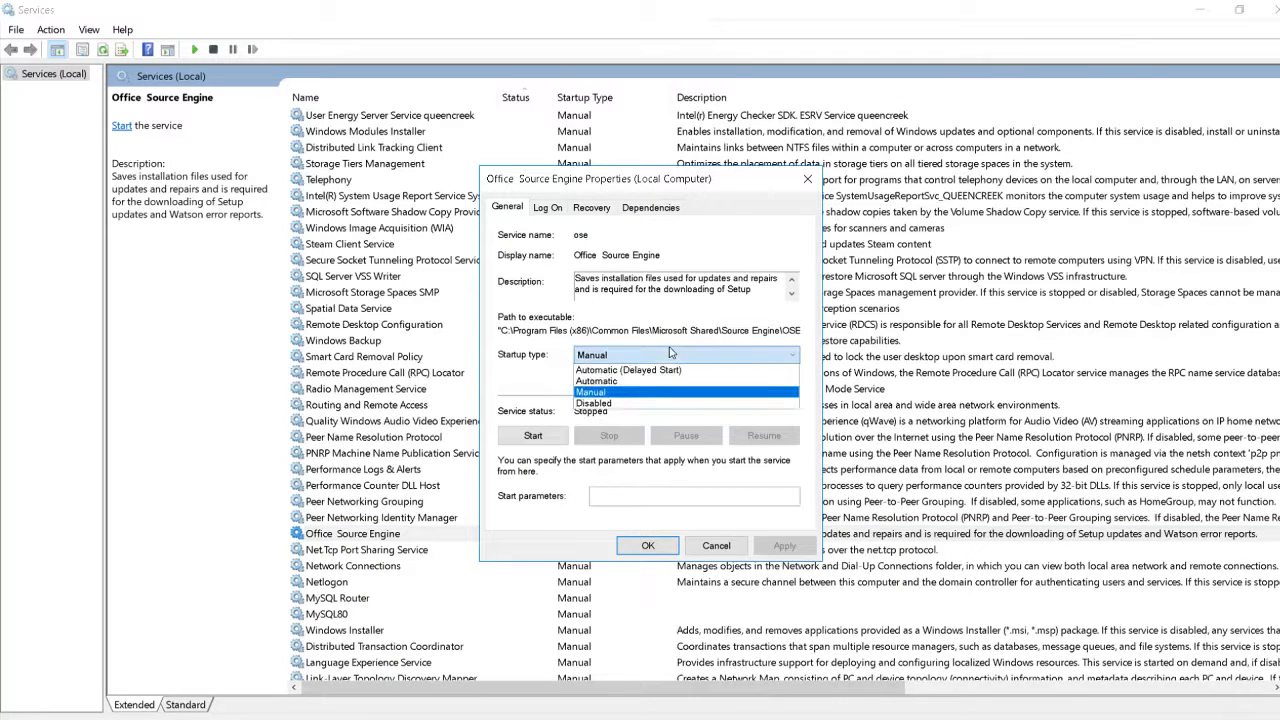
{"action": "left_click", "coordinate": [592, 403]}
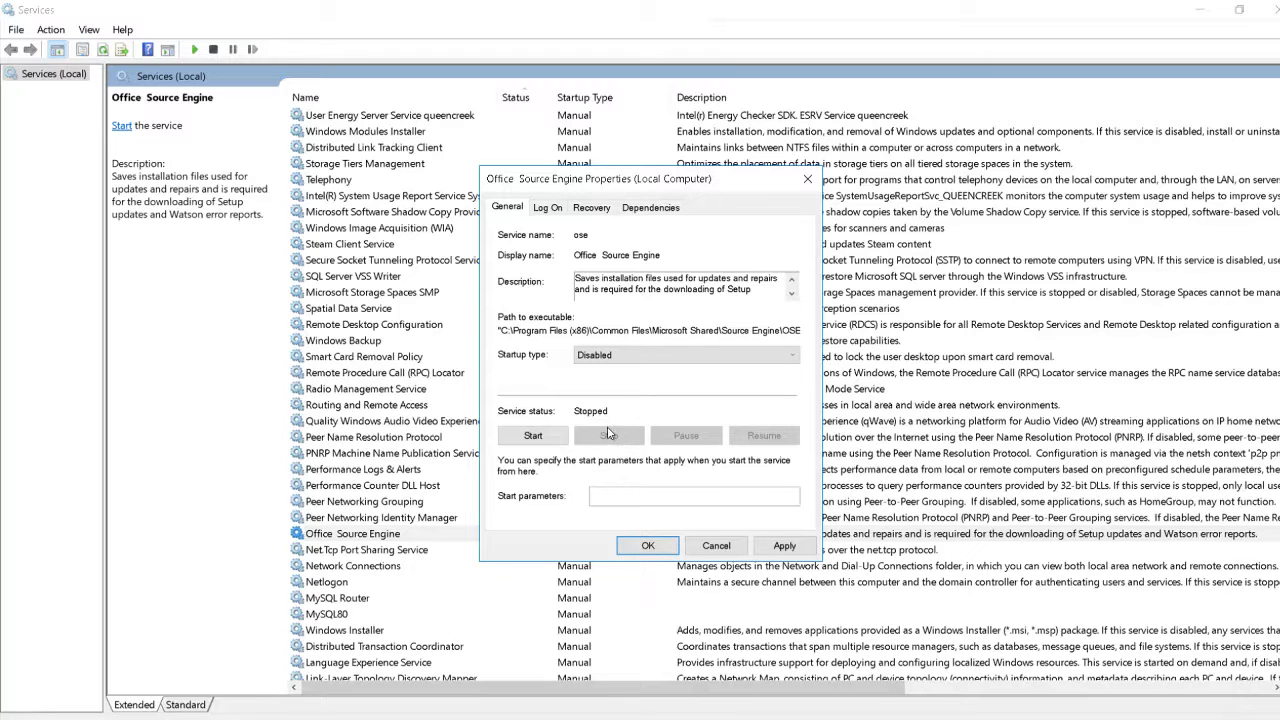
{"action": "left_click", "coordinate": [784, 546]}
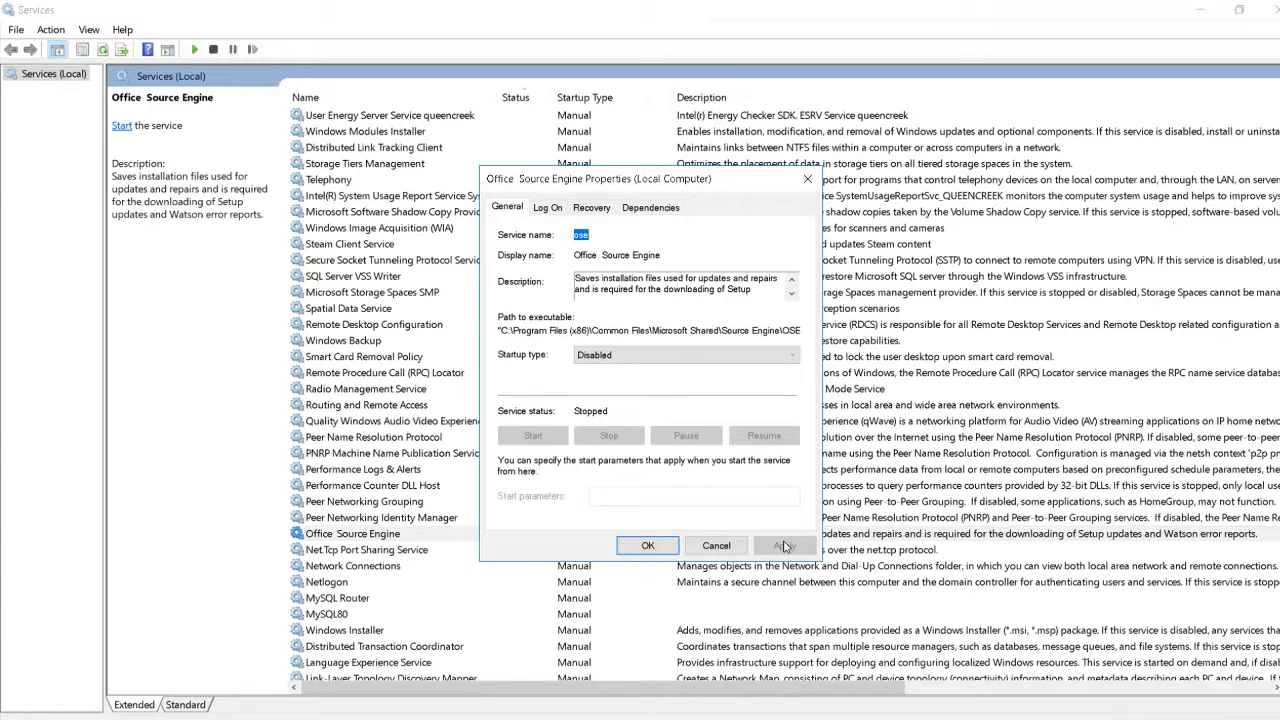
{"action": "left_click", "coordinate": [648, 545]}
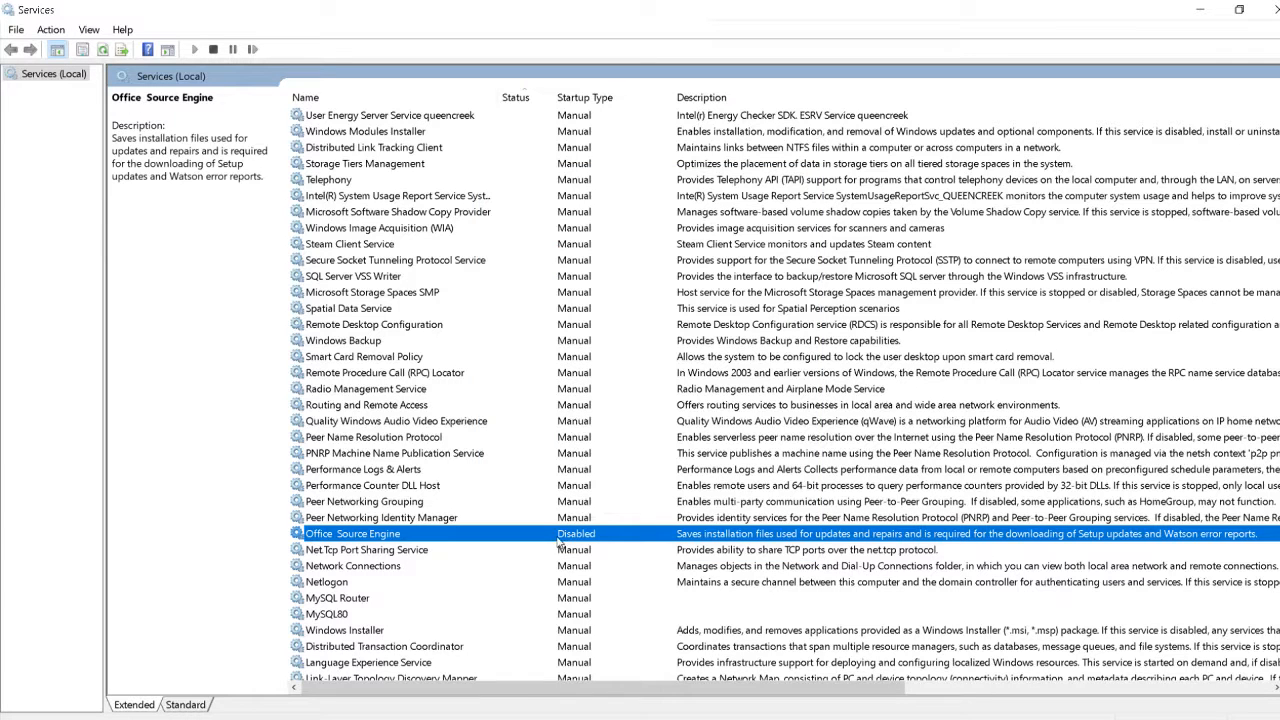
Browse back up the services from Performance Logs & Alerts to Secondary Logon, and close the Services window
{"action": "left_click", "coordinate": [509, 467]}
{"action": "key", "text": "Up"}
{"action": "key", "text": "Up"}
{"action": "key", "text": "Up"}
{"action": "key", "text": "Up"}
{"action": "key", "text": "Up"}
{"action": "key", "text": "Up"}
{"action": "key", "text": "Up"}
{"action": "key", "text": "Up"}
{"action": "key", "text": "Up"}
{"action": "key", "text": "Up"}
{"action": "key", "text": "Up"}
{"action": "key", "text": "Up"}
{"action": "key", "text": "Up"}
{"action": "key", "text": "Up"}
{"action": "key", "text": "Up"}
{"action": "key", "text": "Up"}
{"action": "key", "text": "Up"}
{"action": "key", "text": "Up"}
{"action": "key", "text": "Up"}
{"action": "key", "text": "Up"}
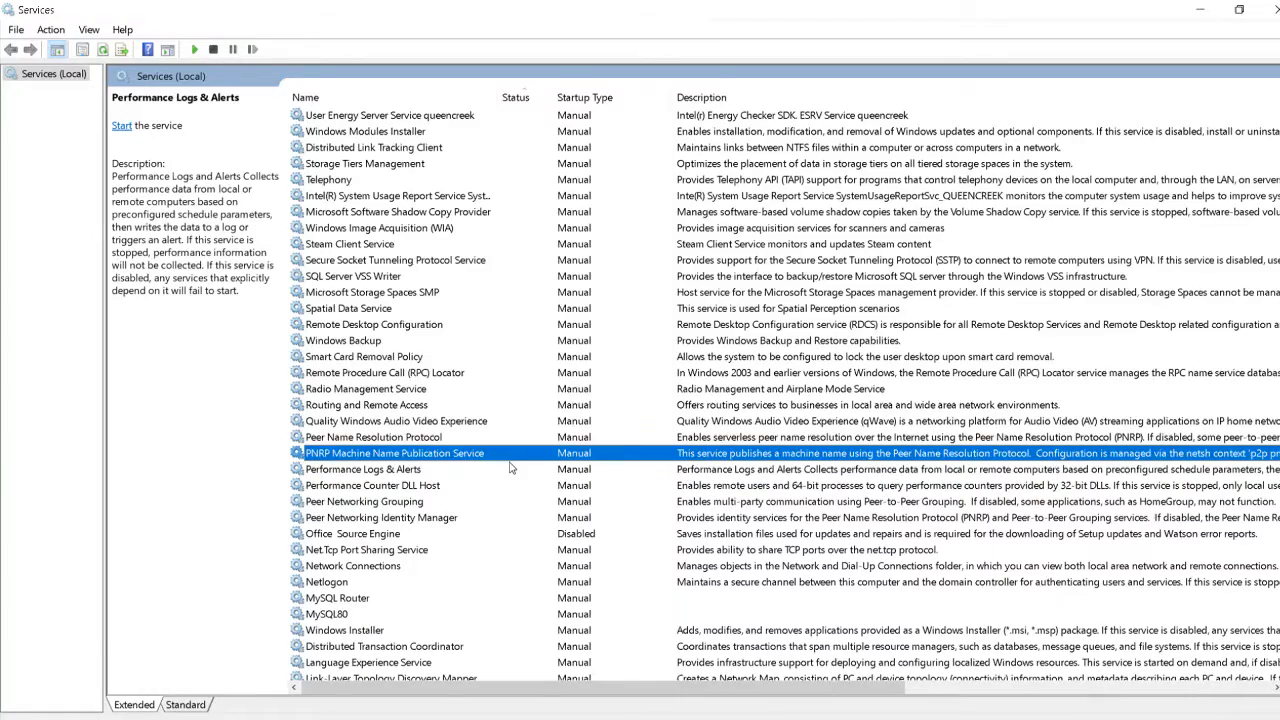
{"action": "key", "text": "Up"}
{"action": "key", "text": "Up"}
{"action": "key", "text": "Up"}
{"action": "key", "text": "Up"}
{"action": "key", "text": "Up"}
{"action": "key", "text": "Up"}
{"action": "key", "text": "Up"}
{"action": "key", "text": "Up"}
{"action": "key", "text": "Up"}
{"action": "key", "text": "Up"}
{"action": "key", "text": "Up"}
{"action": "key", "text": "Up"}
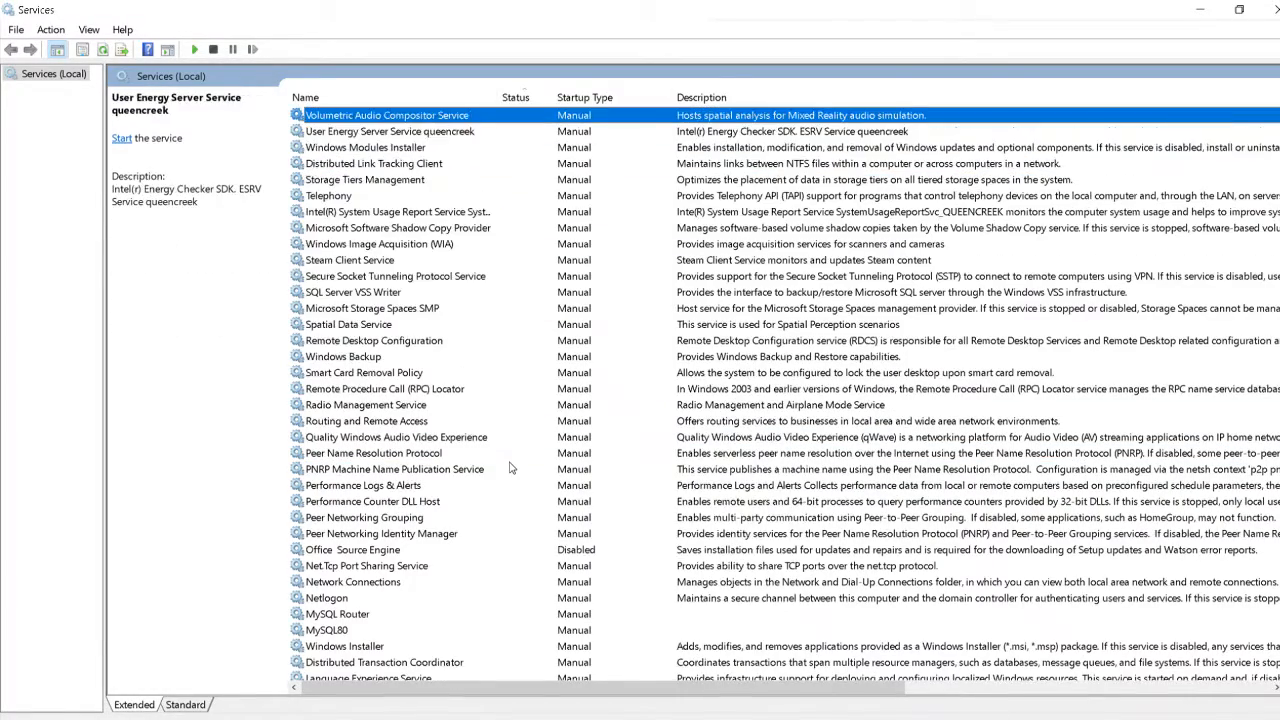
{"action": "key", "text": "Up"}
{"action": "key", "text": "Up"}
{"action": "key", "text": "Up"}
{"action": "key", "text": "Up"}
{"action": "key", "text": "Up"}
{"action": "key", "text": "Up"}
{"action": "key", "text": "Up"}
{"action": "key", "text": "Up"}
{"action": "key", "text": "Up"}
{"action": "key", "text": "Up"}
{"action": "key", "text": "Up"}
{"action": "key", "text": "Up"}
{"action": "key", "text": "Up"}
{"action": "key", "text": "Up"}
{"action": "key", "text": "Up"}
{"action": "key", "text": "Up"}
{"action": "key", "text": "Up"}
{"action": "key", "text": "Up"}
{"action": "key", "text": "Up"}
{"action": "key", "text": "Up"}
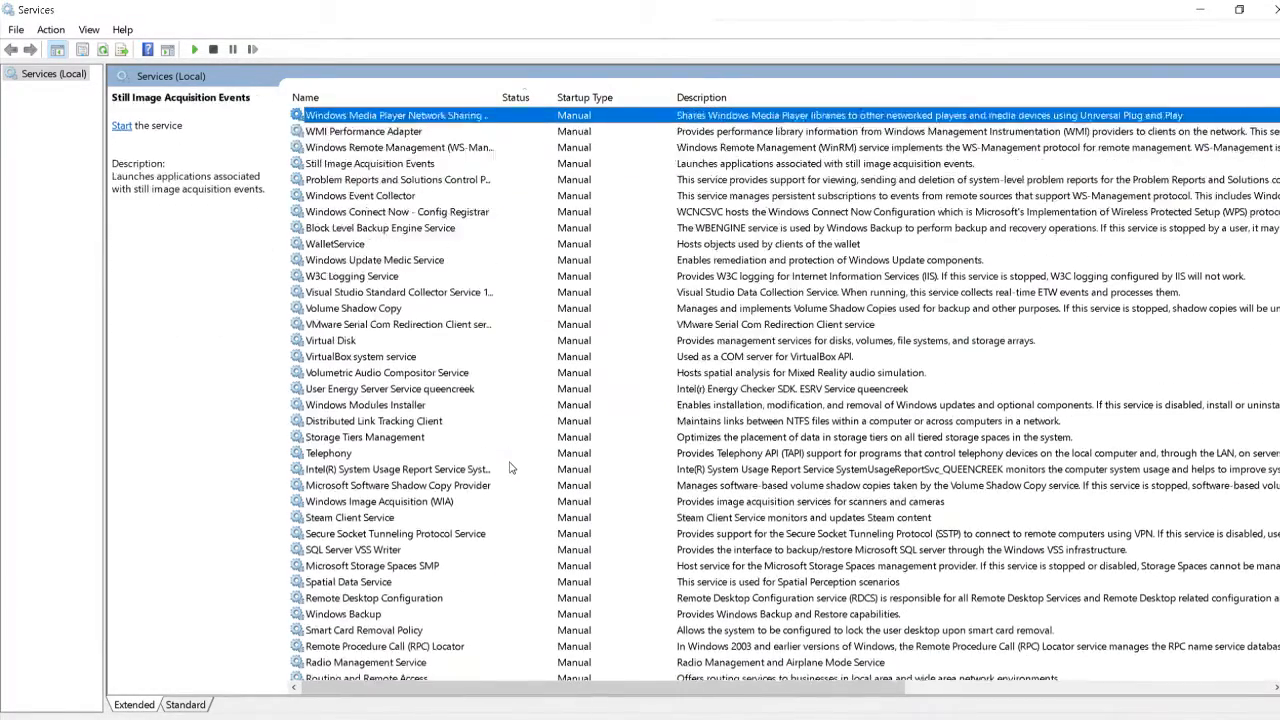
{"action": "key", "text": "Up"}
{"action": "key", "text": "Up"}
{"action": "key", "text": "Up"}
{"action": "key", "text": "Up"}
{"action": "key", "text": "Up"}
{"action": "key", "text": "Up"}
{"action": "key", "text": "Up"}
{"action": "key", "text": "Up"}
{"action": "key", "text": "Up"}
{"action": "key", "text": "Up"}
{"action": "key", "text": "Up"}
{"action": "key", "text": "Up"}
{"action": "key", "text": "Up"}
{"action": "key", "text": "Up"}
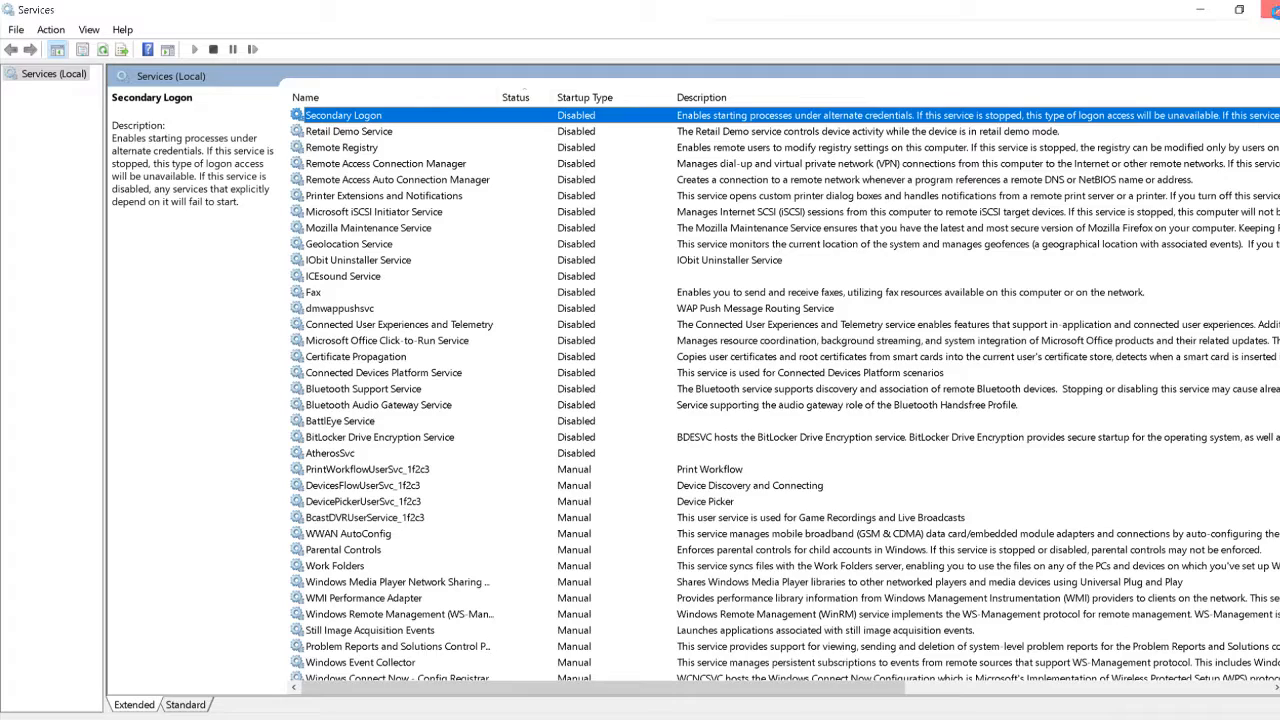
{"action": "left_click", "coordinate": [1275, 12]}
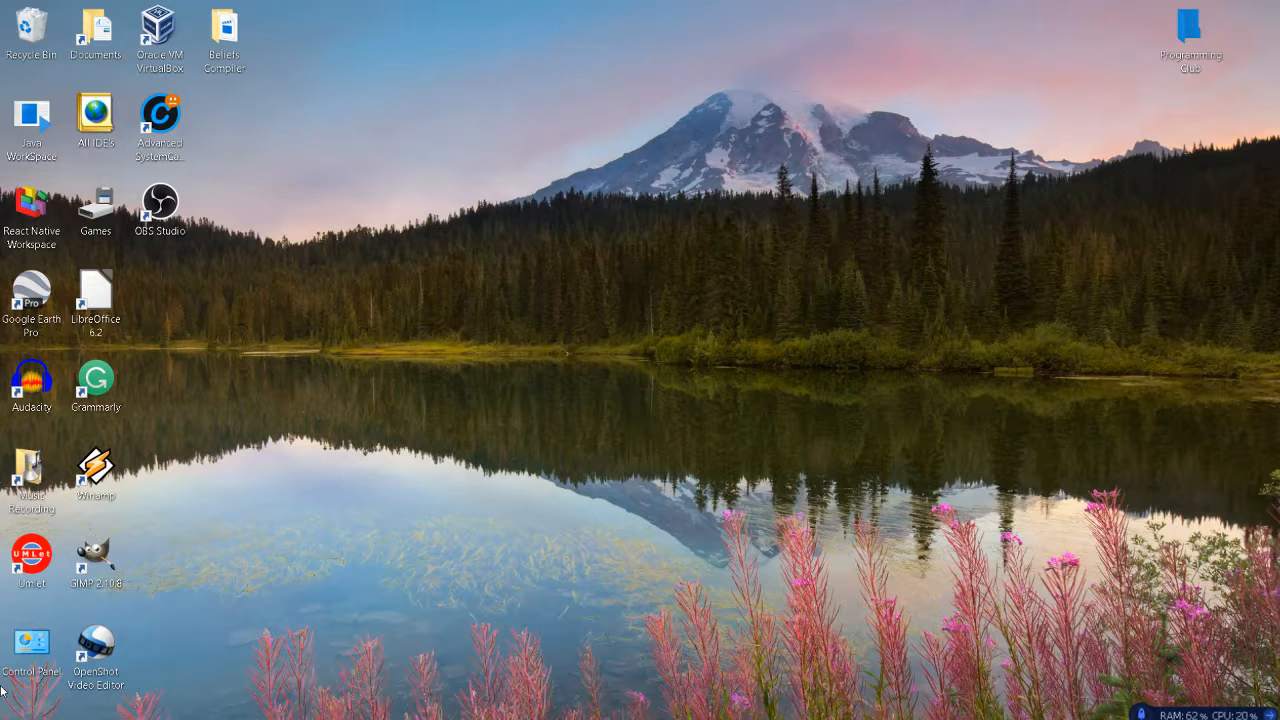
Search Control Panel for "pe" and open the settings for adjusting the appearance and performance of Windows
{"action": "mouse_move", "coordinate": [3, 718]}
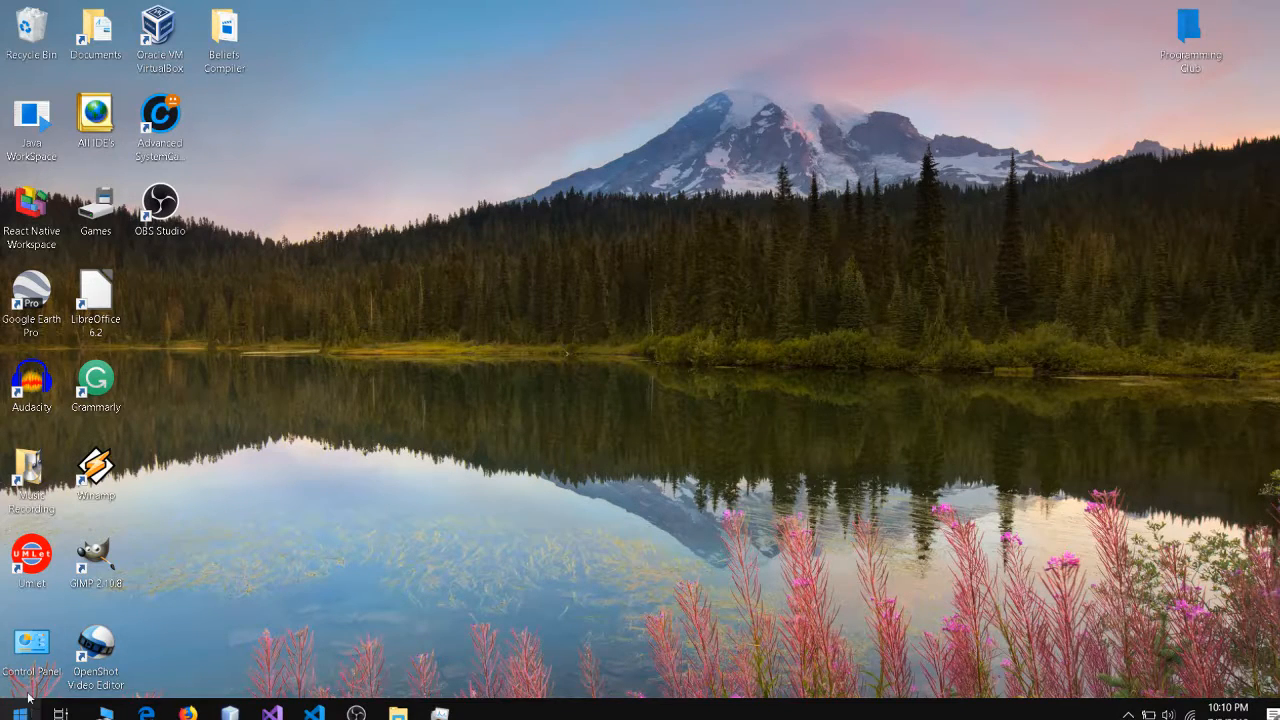
{"action": "double_click", "coordinate": [25, 643]}
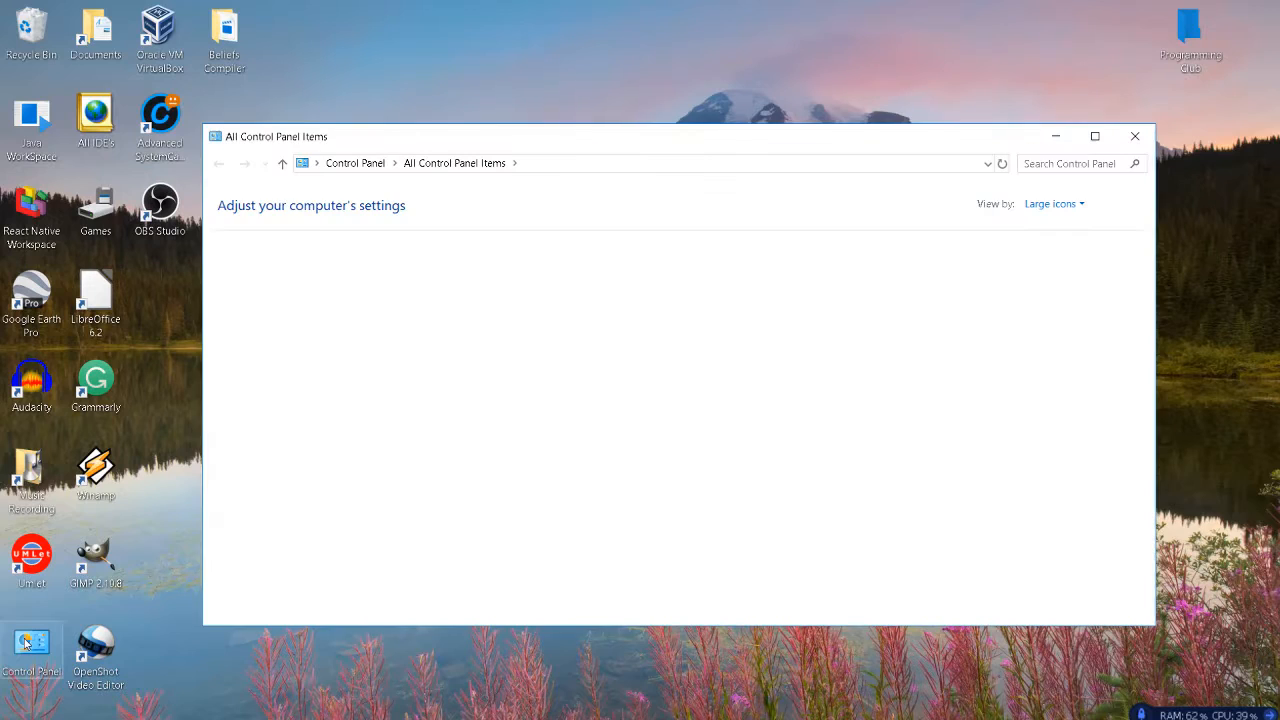
{"action": "left_click", "coordinate": [1052, 163]}
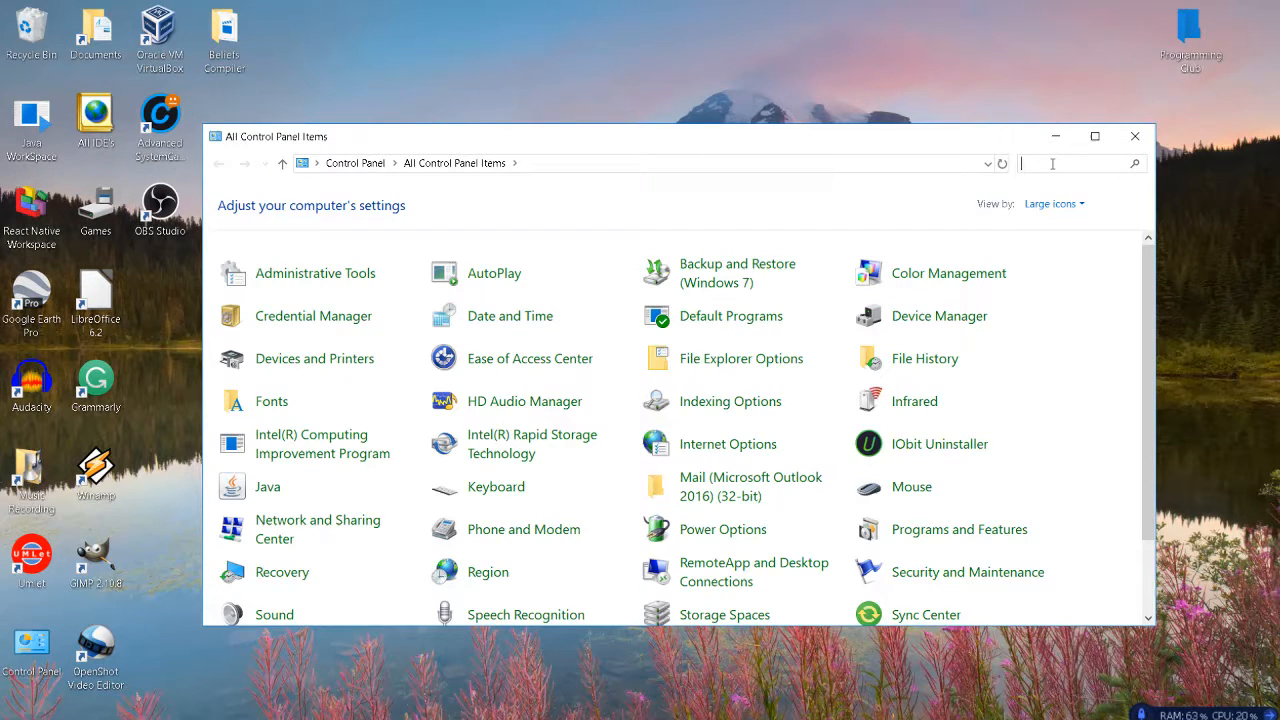
{"action": "type", "text": "pe"}
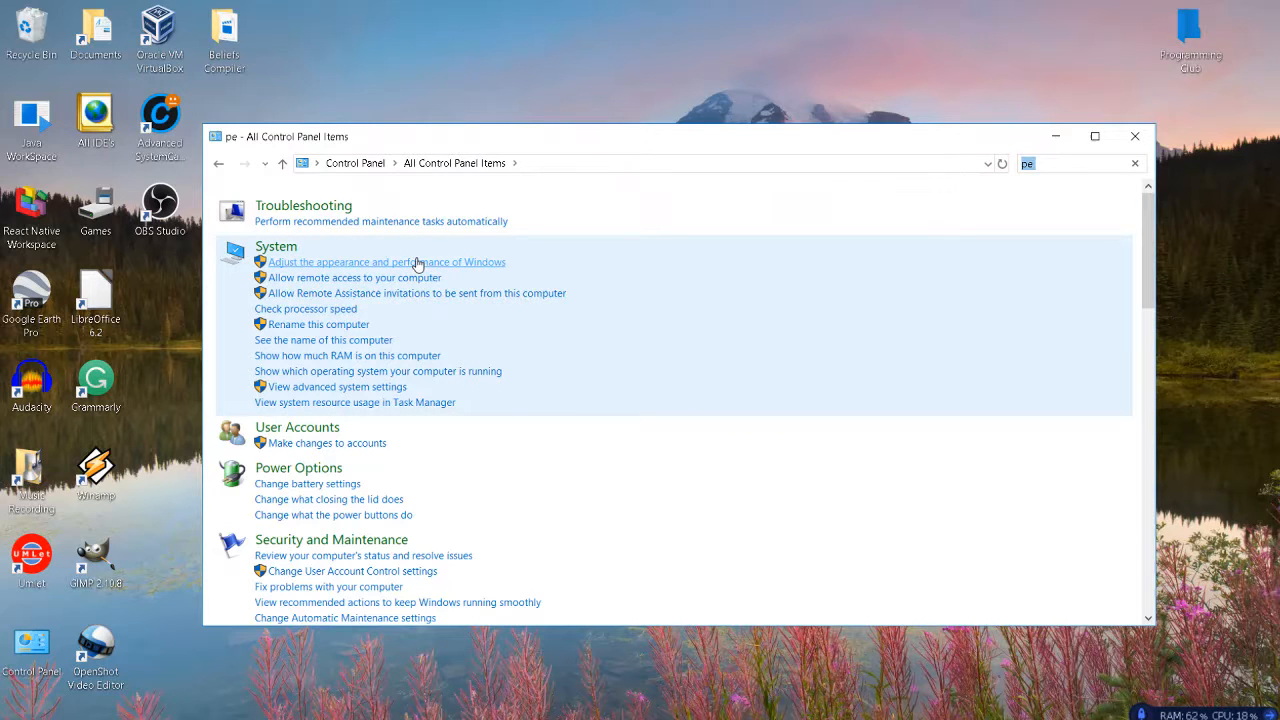
{"action": "left_click", "coordinate": [417, 263]}
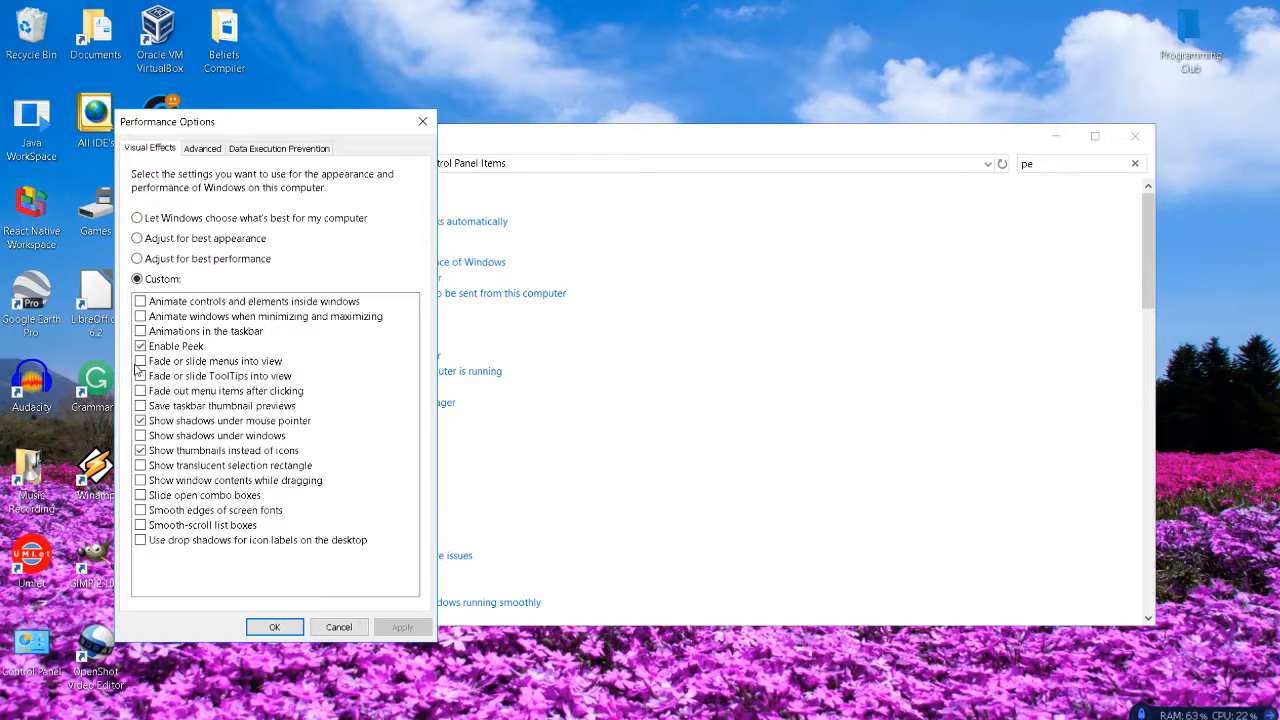
Load the visual effects that Windows chooses as best for the computer, and switch to the Custom option
{"action": "left_click", "coordinate": [141, 346]}
{"action": "left_click", "coordinate": [141, 346]}
{"action": "left_click", "coordinate": [138, 218]}
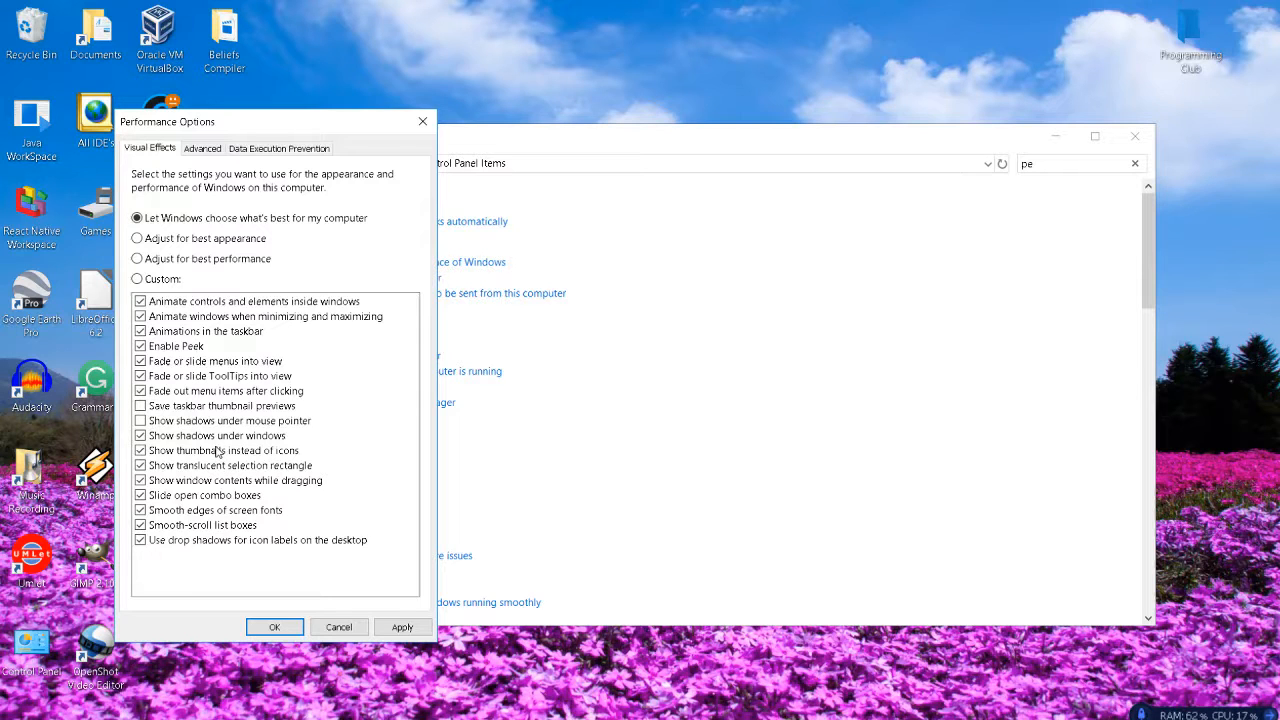
{"action": "left_click", "coordinate": [137, 279]}
Turn off the animations for controls, windows and the taskbar, and the fade effects for menus, ToolTips and menu items after clicking
{"action": "left_click", "coordinate": [140, 301]}
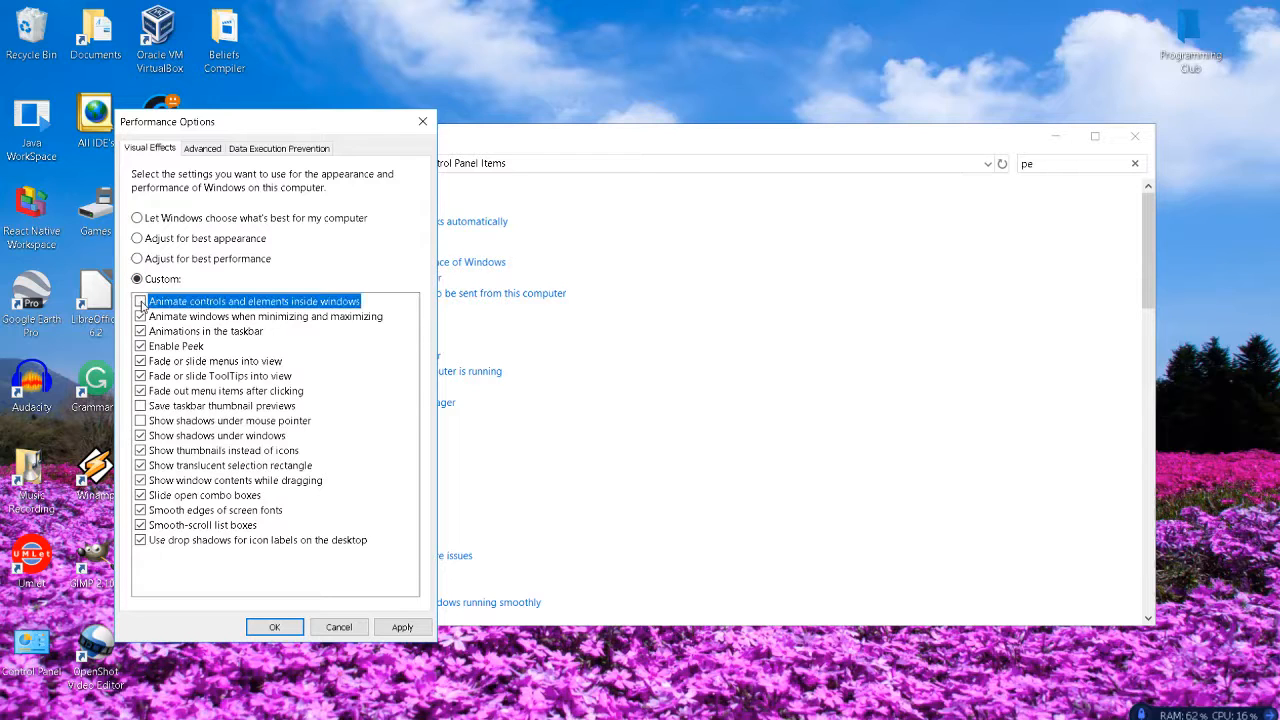
{"action": "left_click", "coordinate": [140, 317]}
{"action": "left_click", "coordinate": [140, 331]}
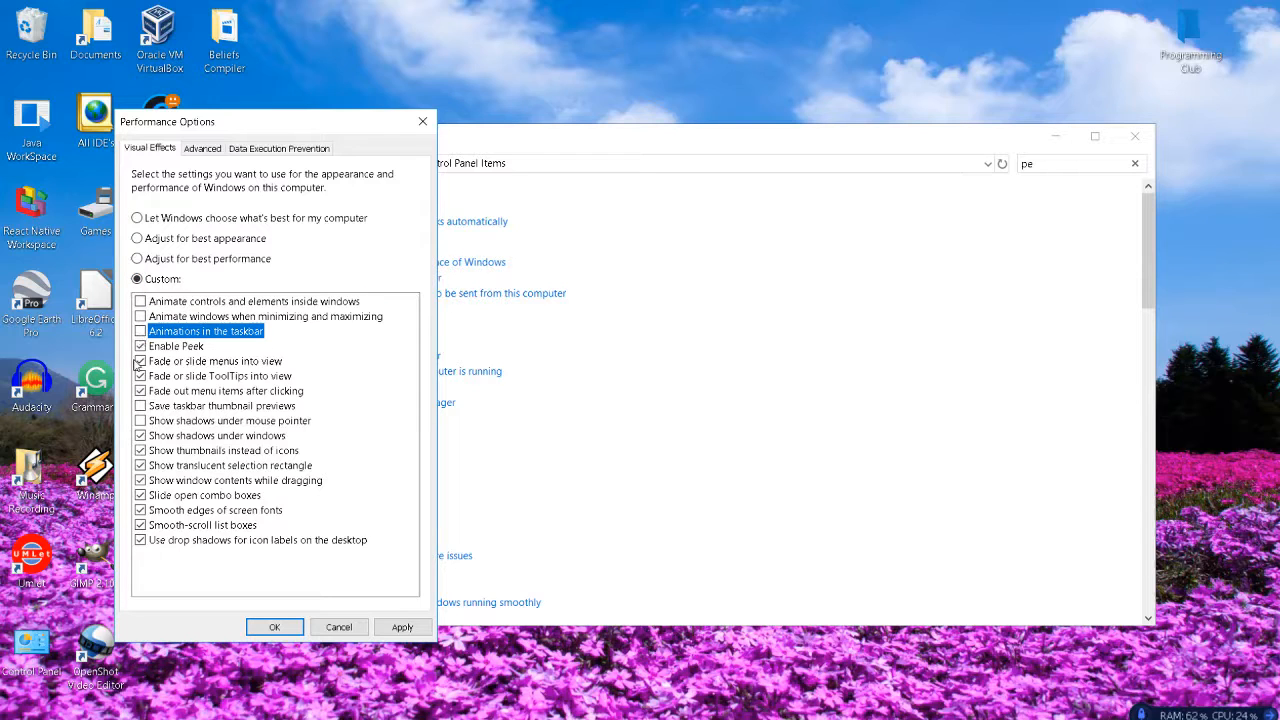
{"action": "left_click", "coordinate": [140, 361]}
{"action": "left_click", "coordinate": [140, 376]}
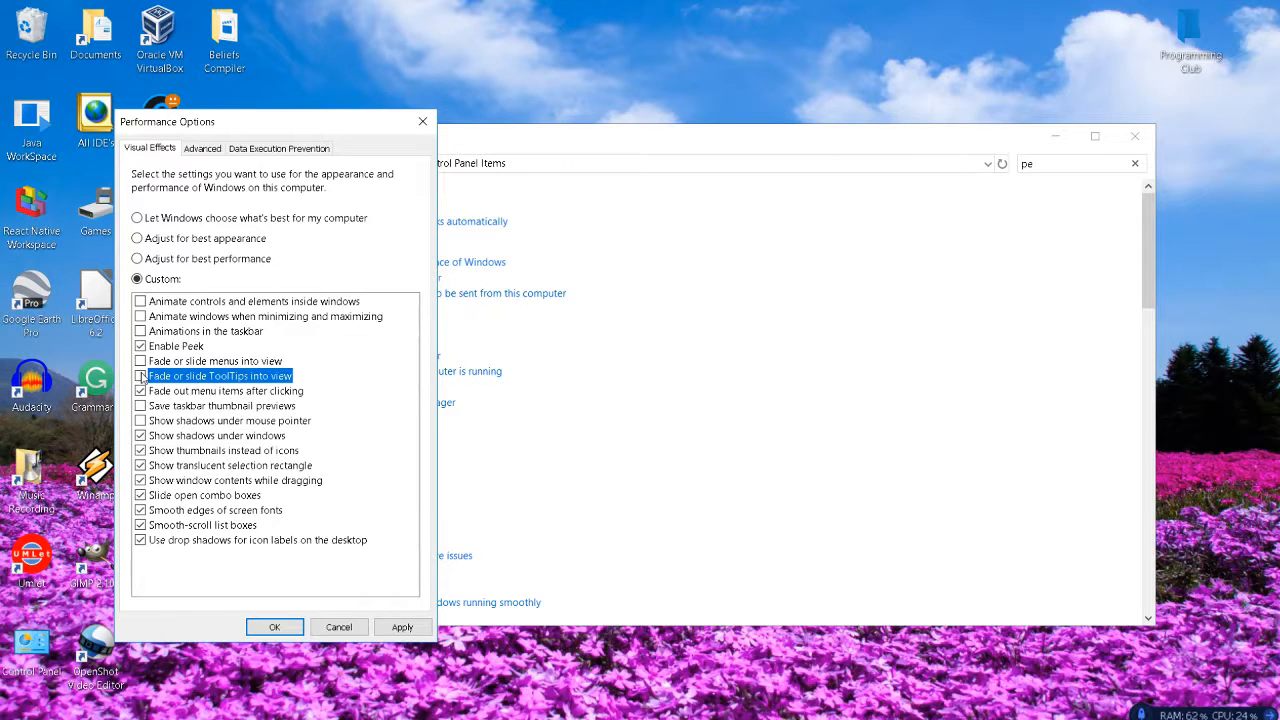
{"action": "left_click", "coordinate": [141, 391]}
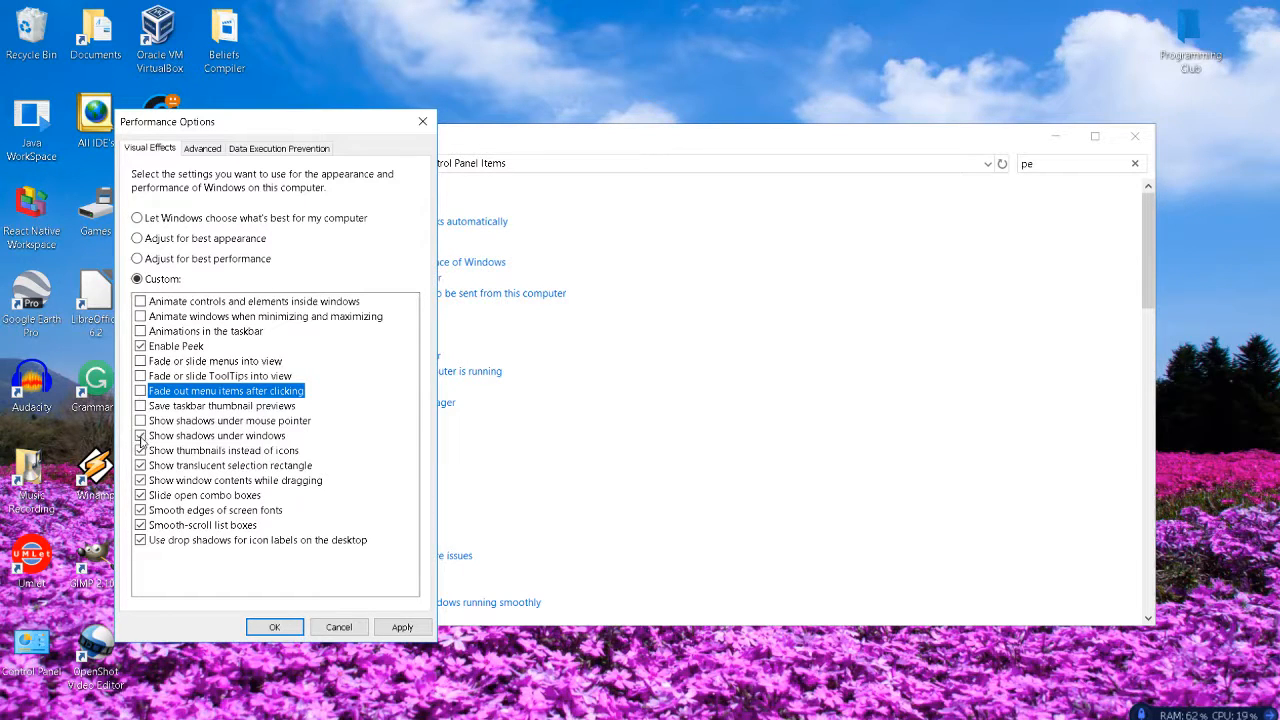
Turn off the translucent selection rectangle, window contents while dragging, sliding combo boxes, smooth font edges, smooth-scroll list boxes and icon label drop shadows
{"action": "left_click", "coordinate": [141, 466]}
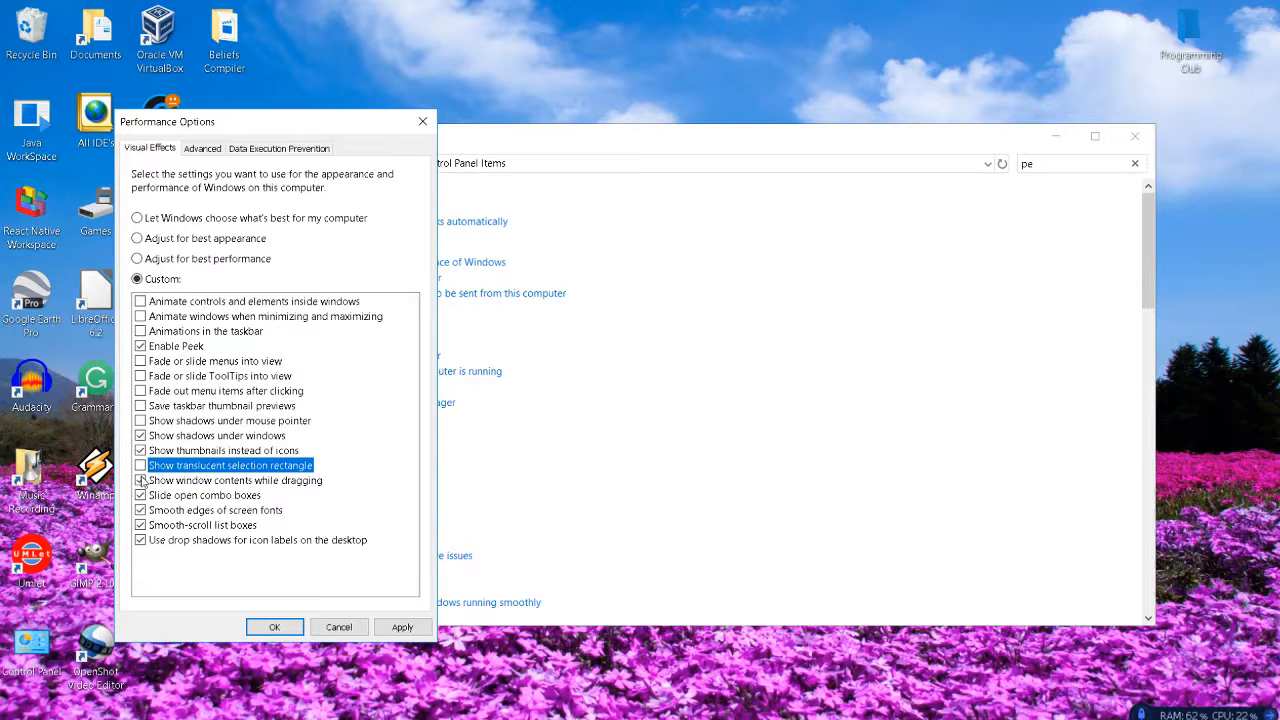
{"action": "left_click", "coordinate": [141, 481]}
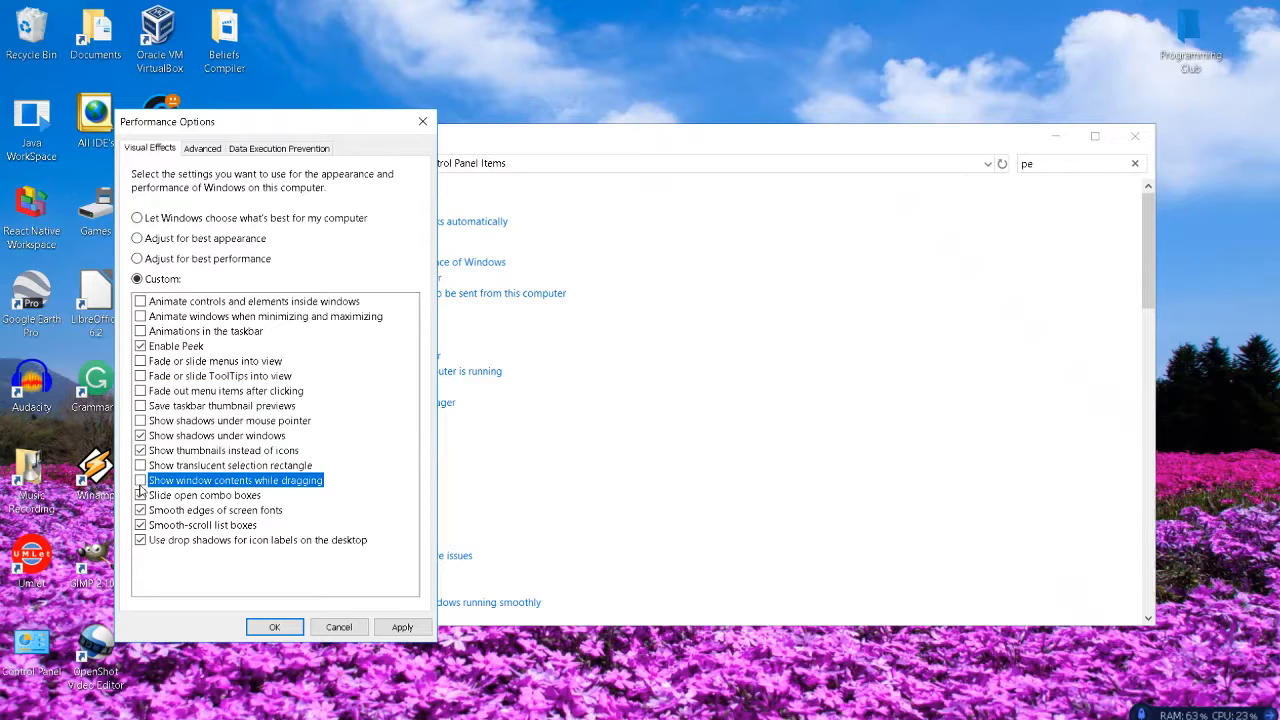
{"action": "left_click", "coordinate": [141, 496]}
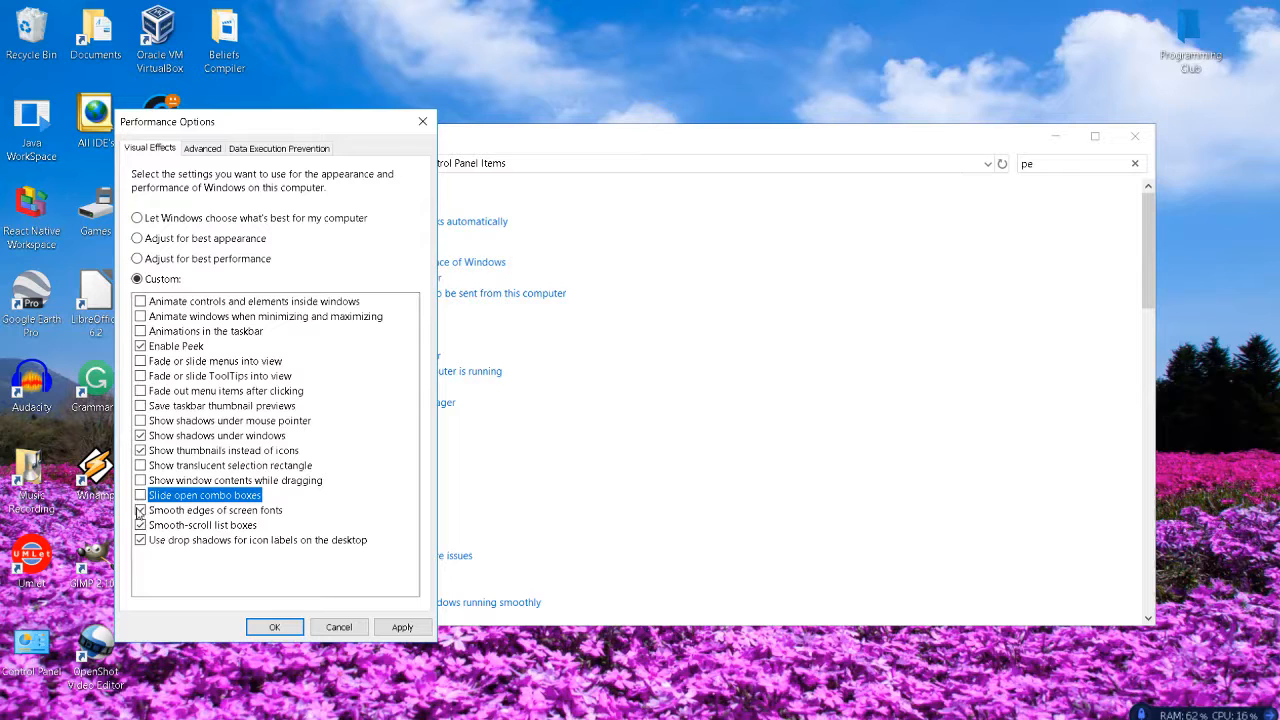
{"action": "left_click", "coordinate": [141, 511]}
{"action": "left_click", "coordinate": [141, 526]}
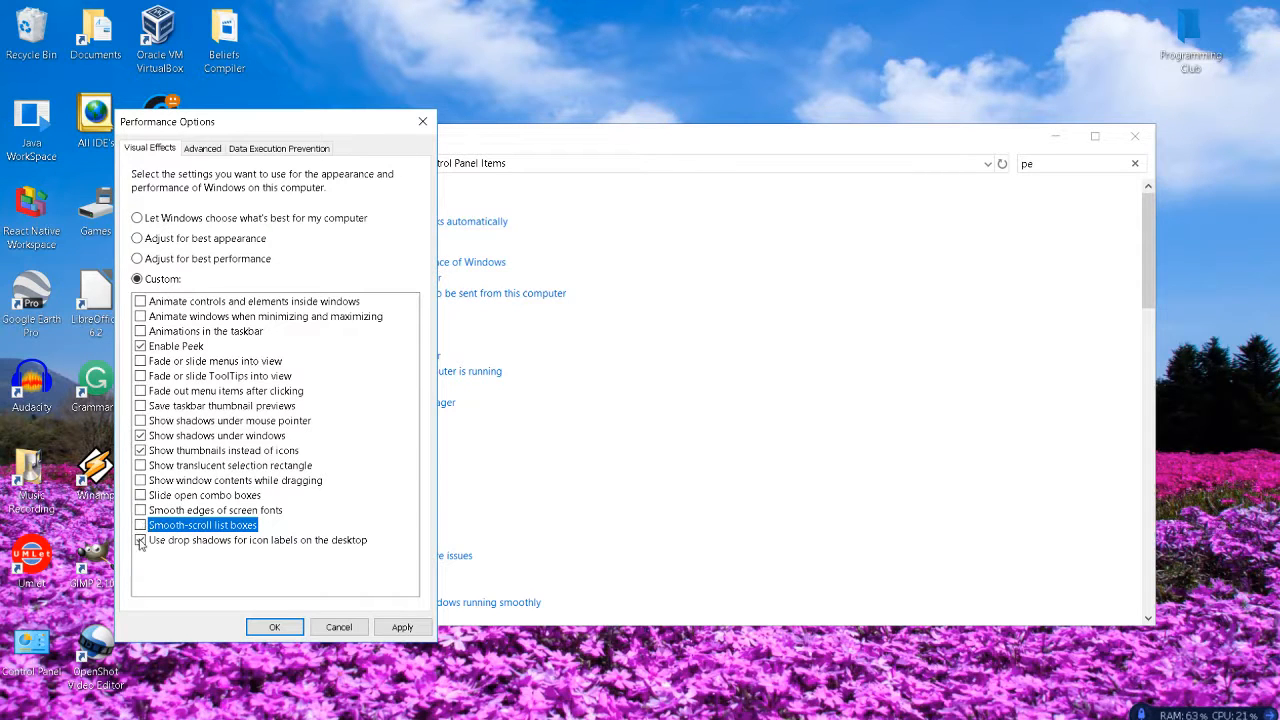
{"action": "left_click", "coordinate": [141, 540]}
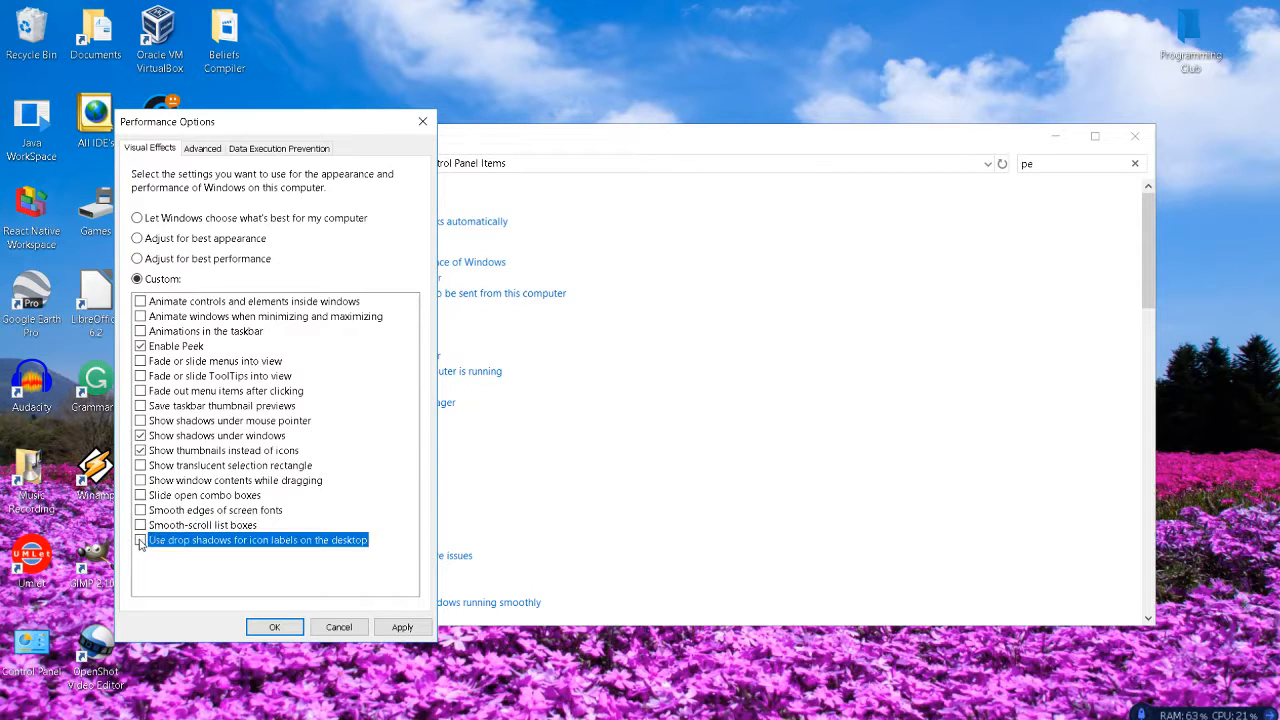
Apply the custom visual effects, and close Performance Options and Control Panel
{"action": "left_click", "coordinate": [392, 622]}
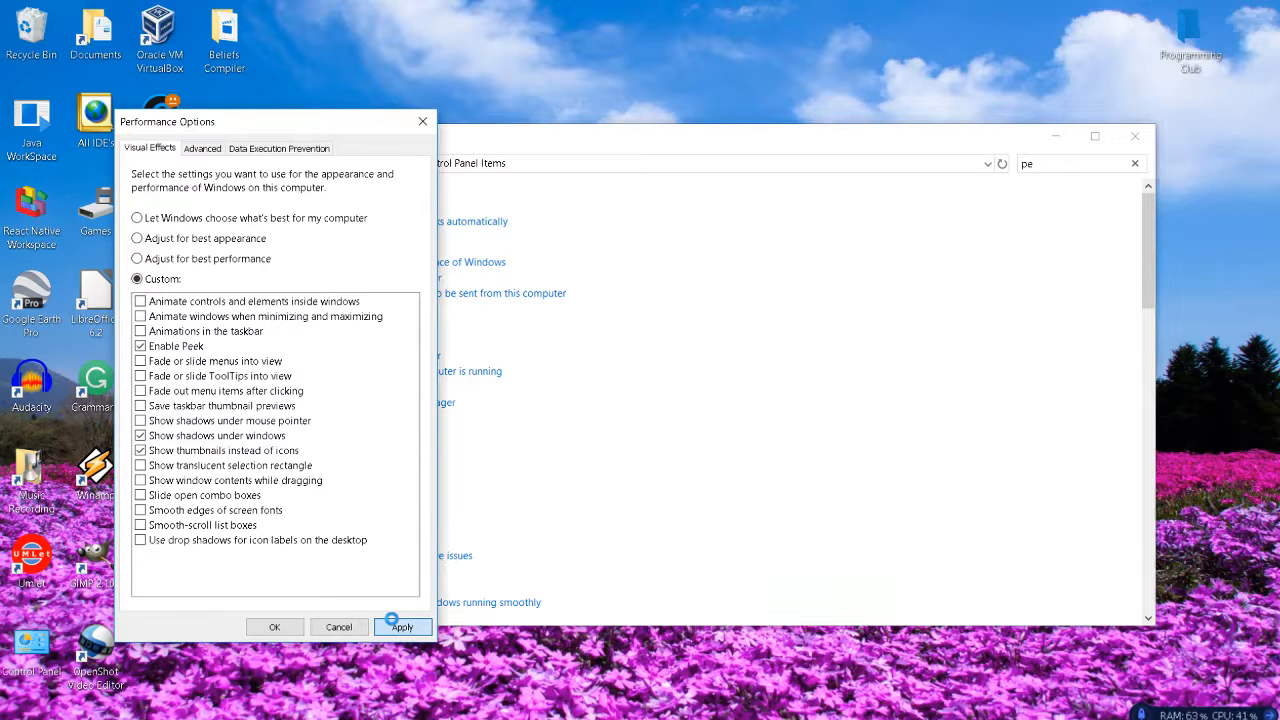
{"action": "left_click", "coordinate": [280, 626]}
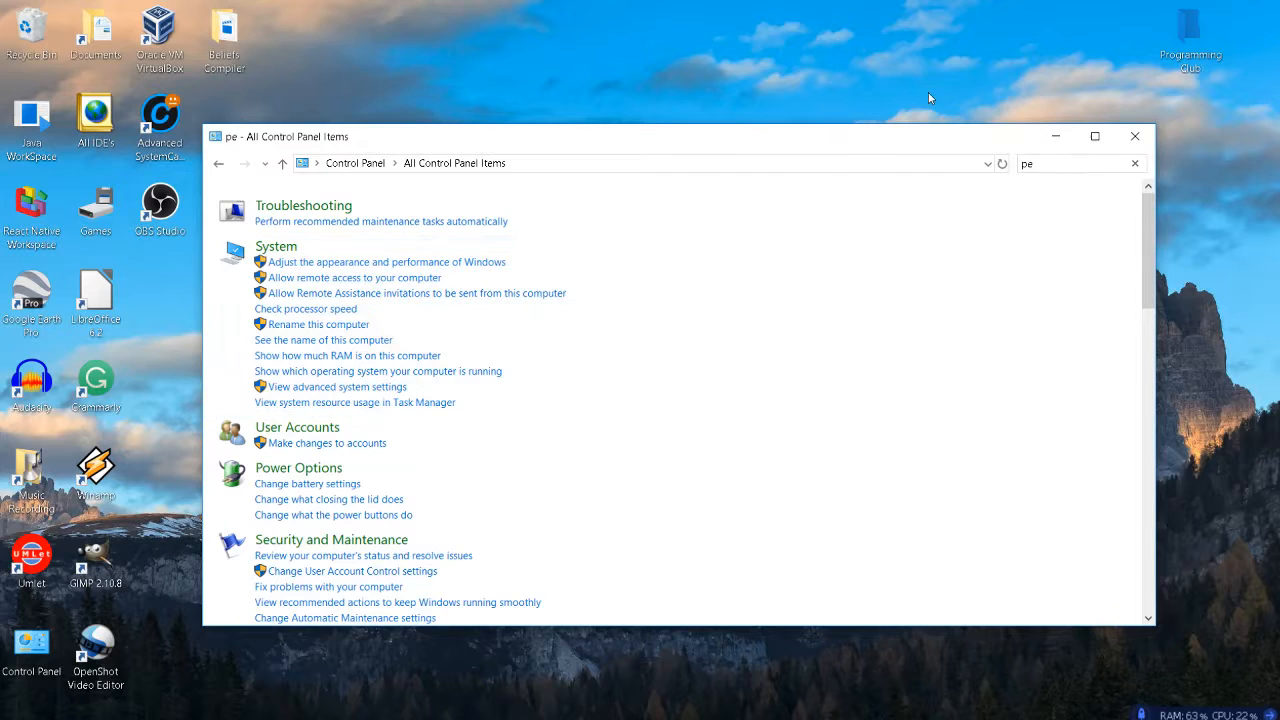
{"action": "left_click", "coordinate": [1135, 138]}
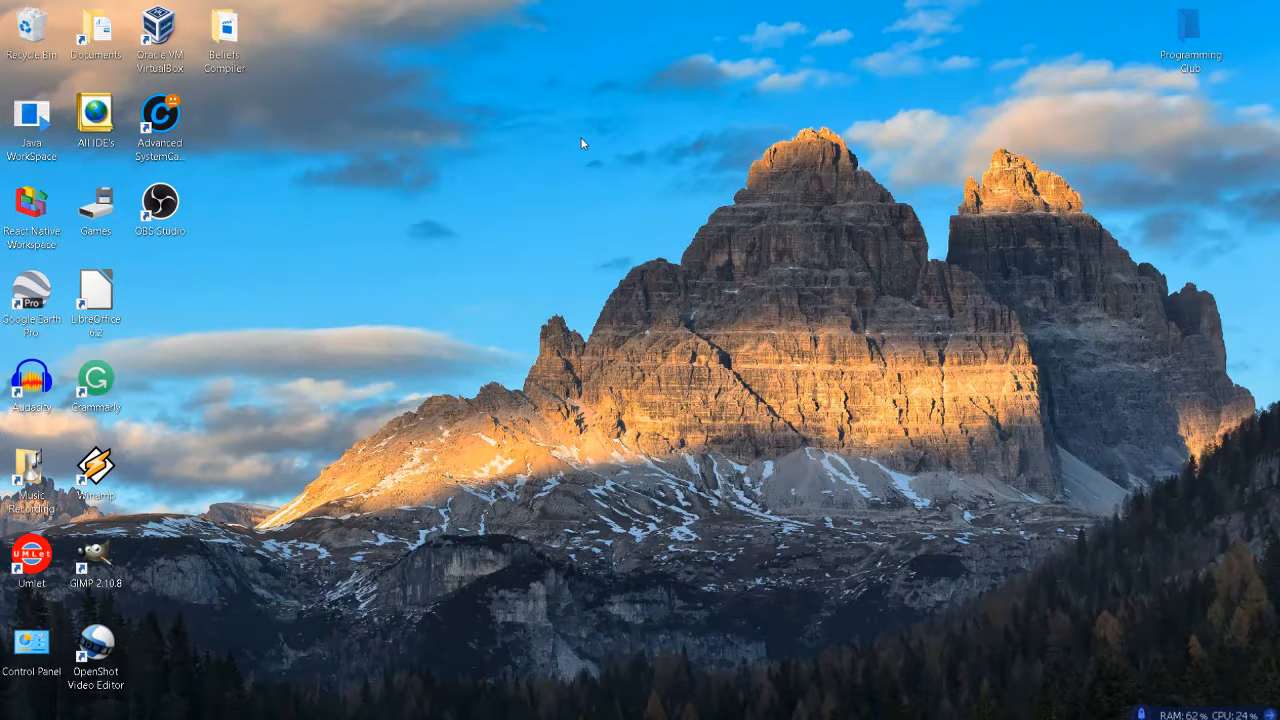
Open Advanced SystemCare, start a scan with all Clean & Optimize items selected, and maximize its window
{"action": "left_click", "coordinate": [163, 127]}
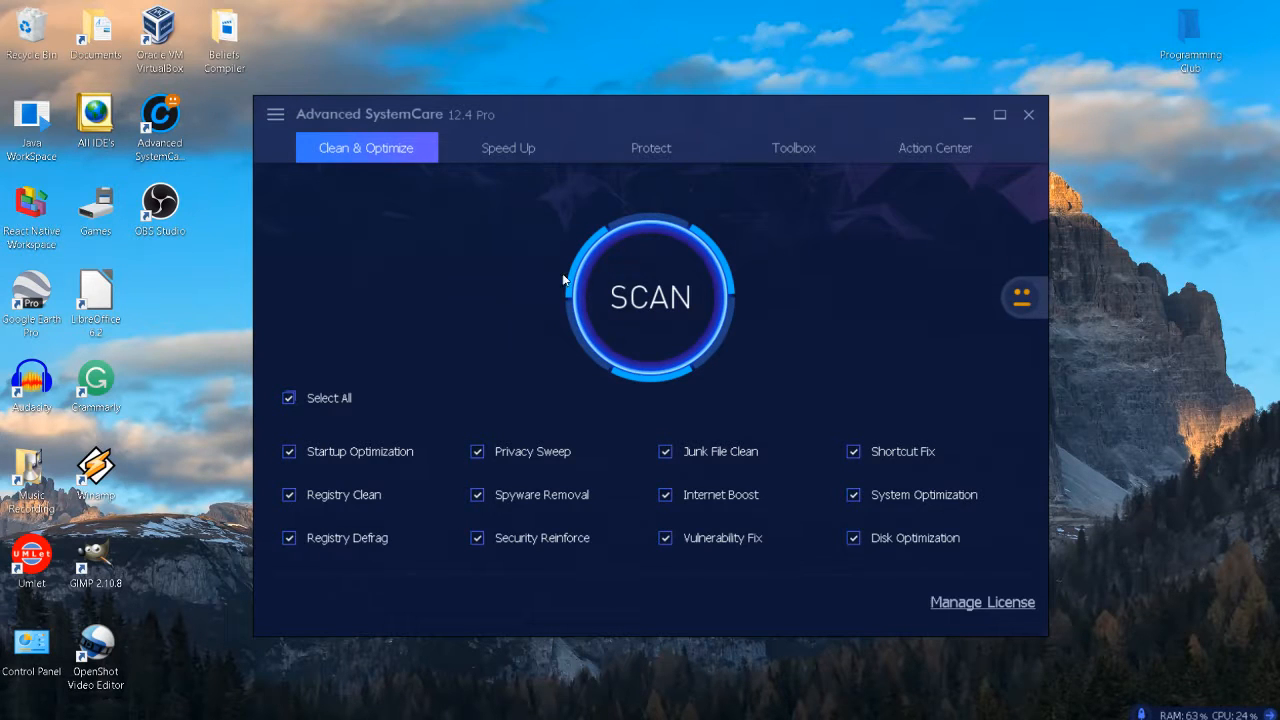
{"action": "left_click", "coordinate": [648, 311]}
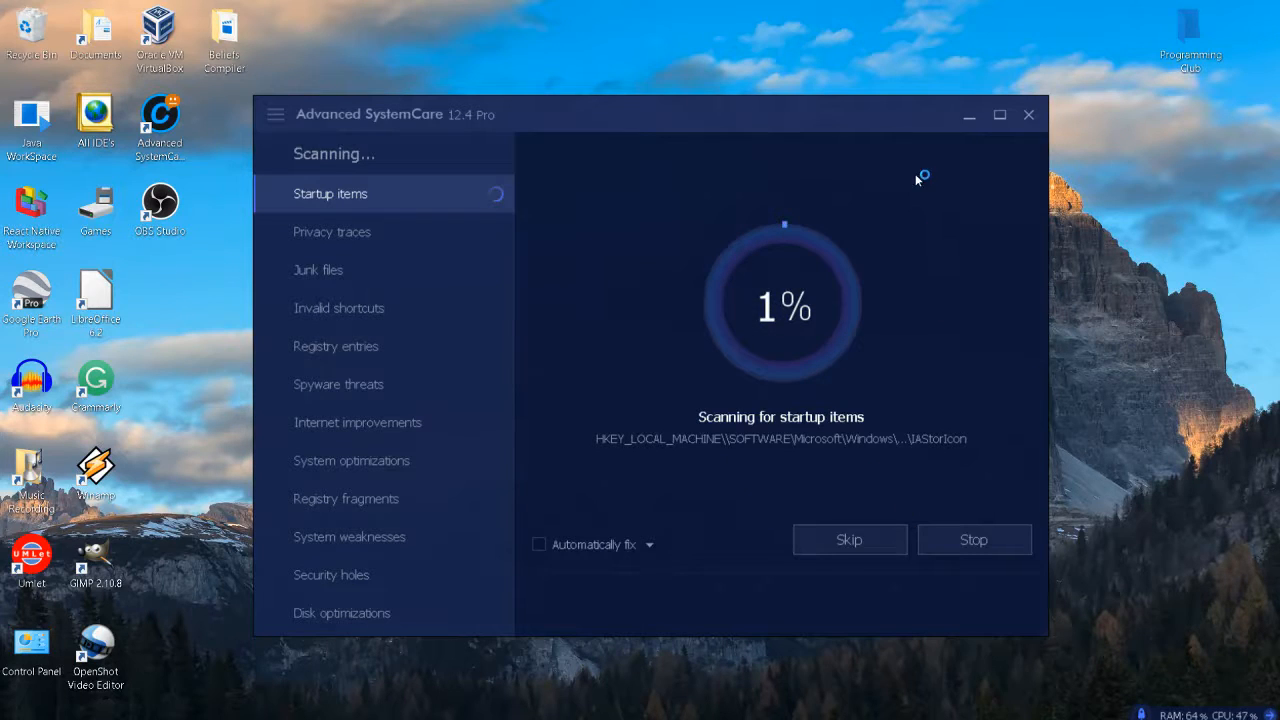
{"action": "double_click", "coordinate": [280, 118]}
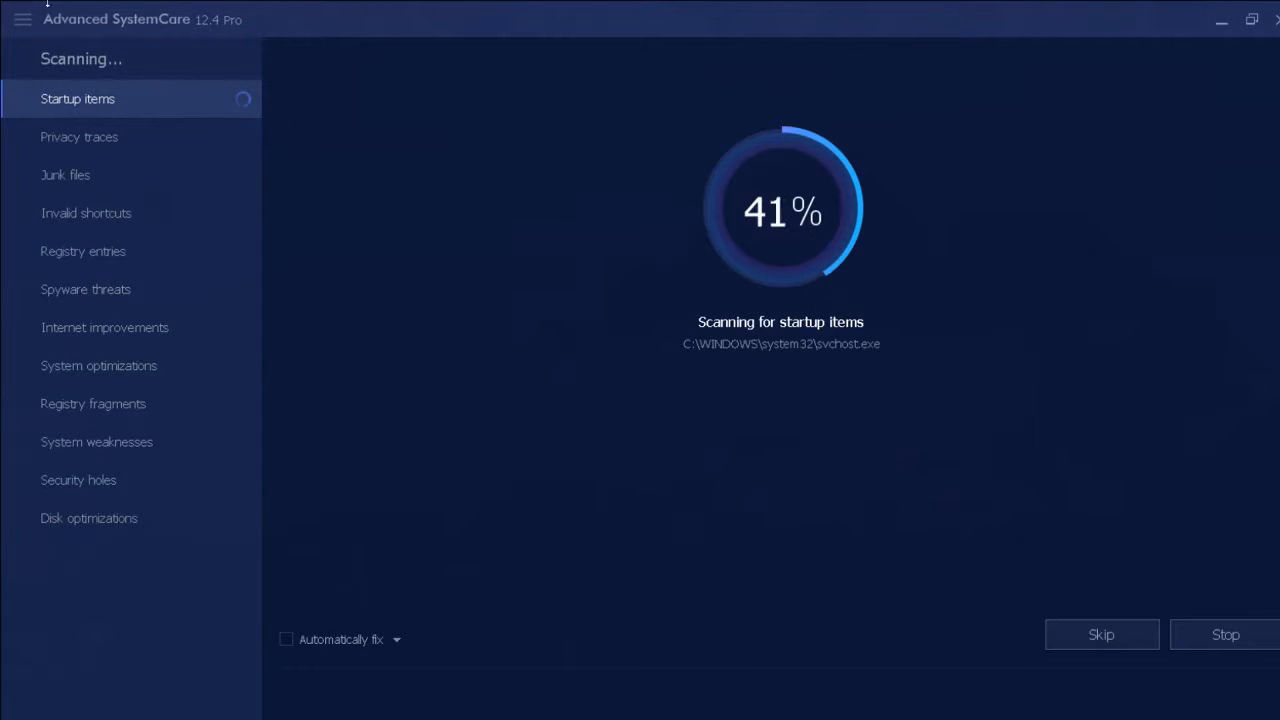
Stop the running scan and show the Speed Up options
{"action": "left_click", "coordinate": [1238, 648]}
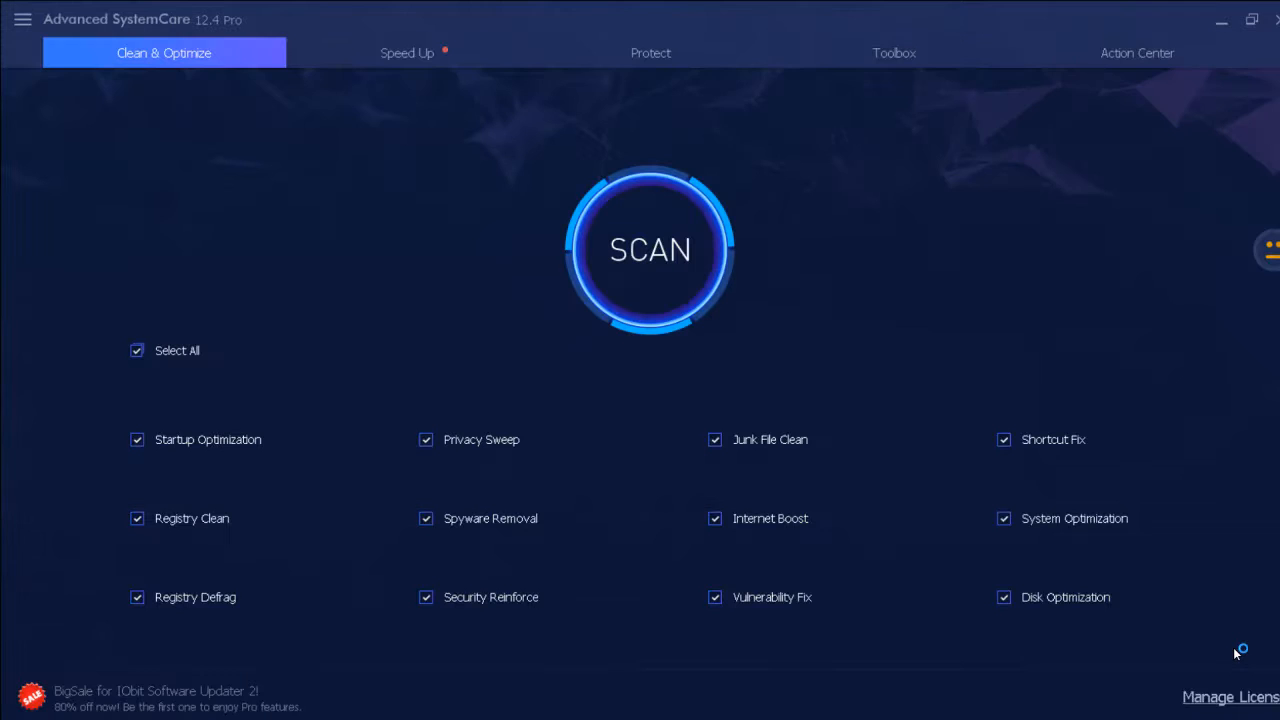
{"action": "left_click", "coordinate": [398, 62]}
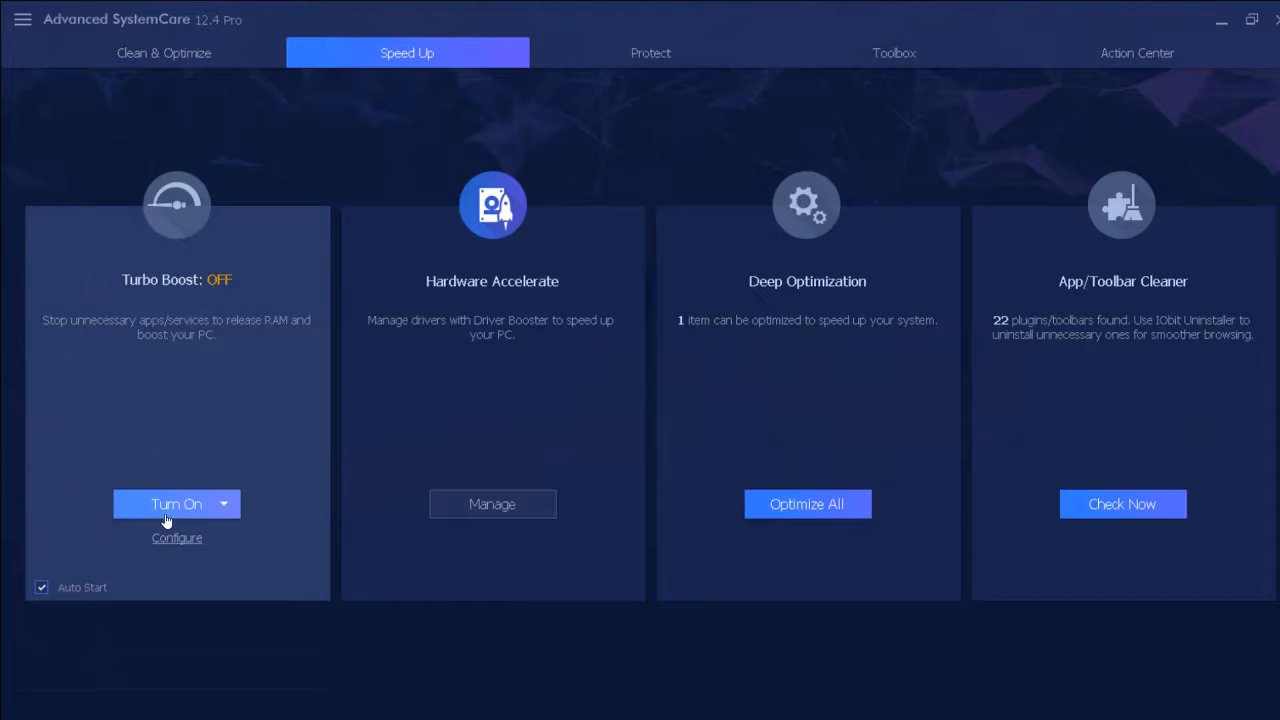
Turn on Turbo Boost, review the details of the services it stopped, and turn it back off
{"action": "left_click", "coordinate": [166, 518]}
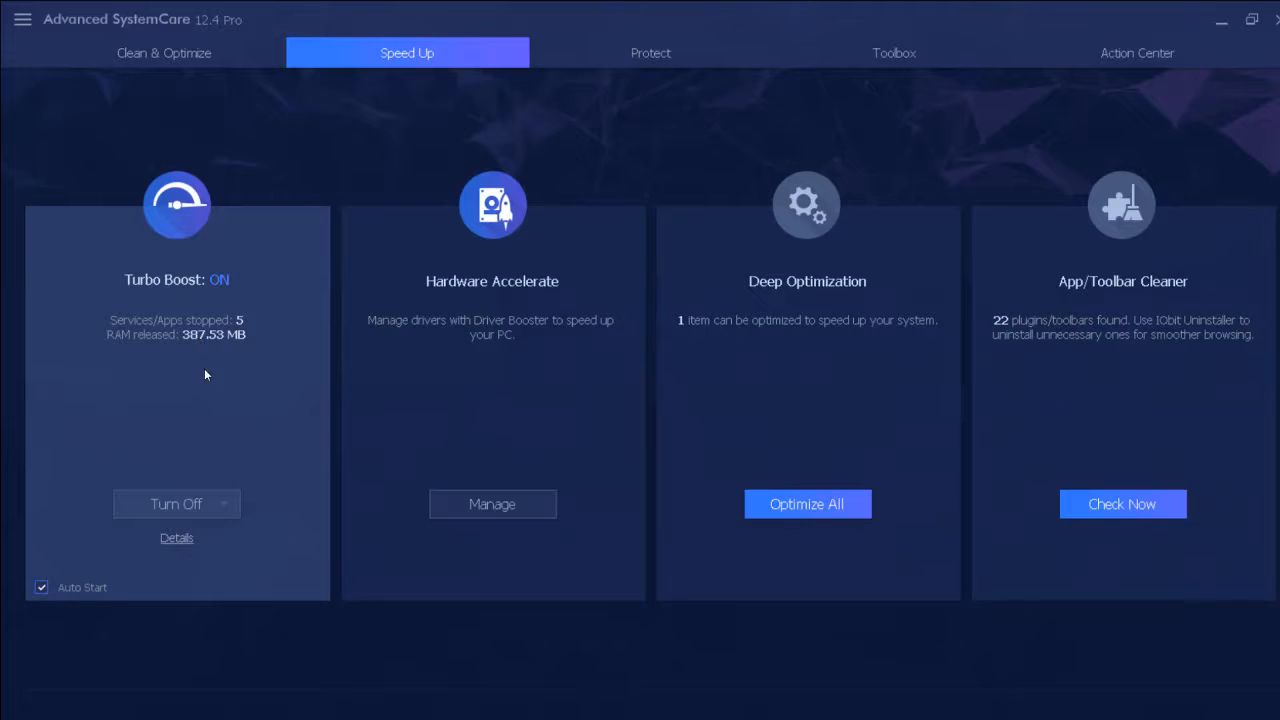
{"action": "left_click", "coordinate": [170, 538]}
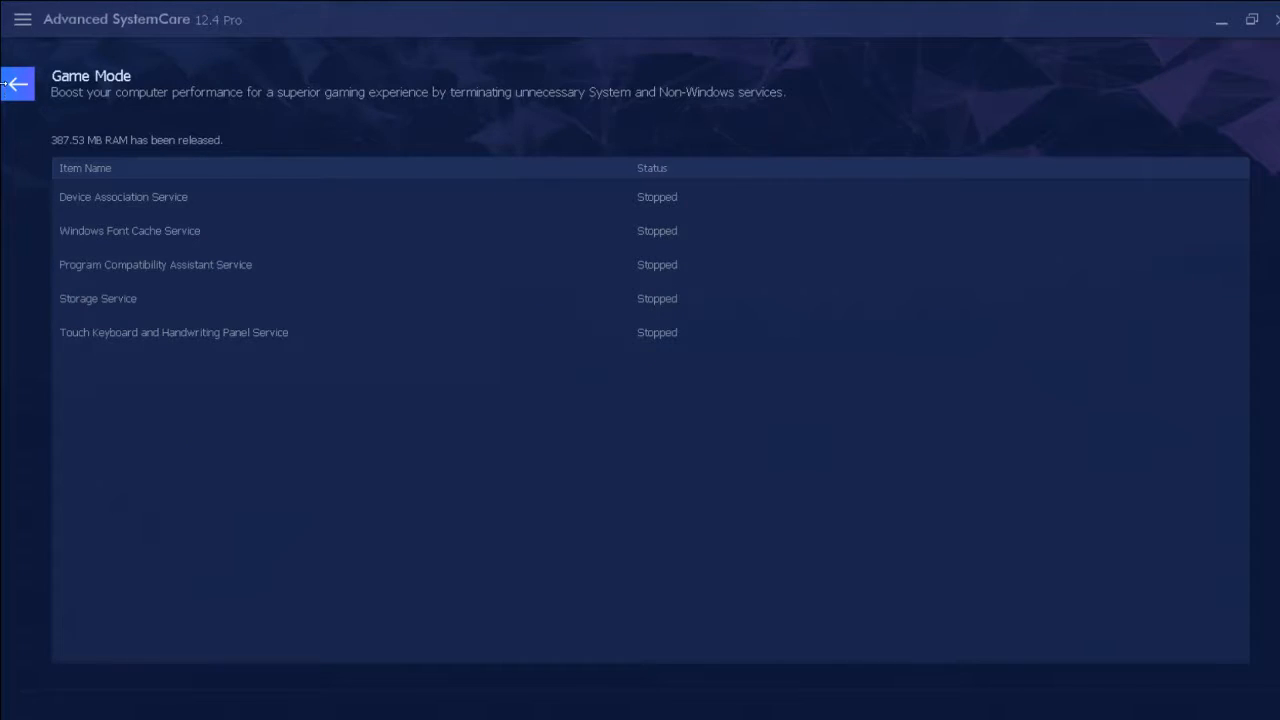
{"action": "left_click", "coordinate": [17, 84]}
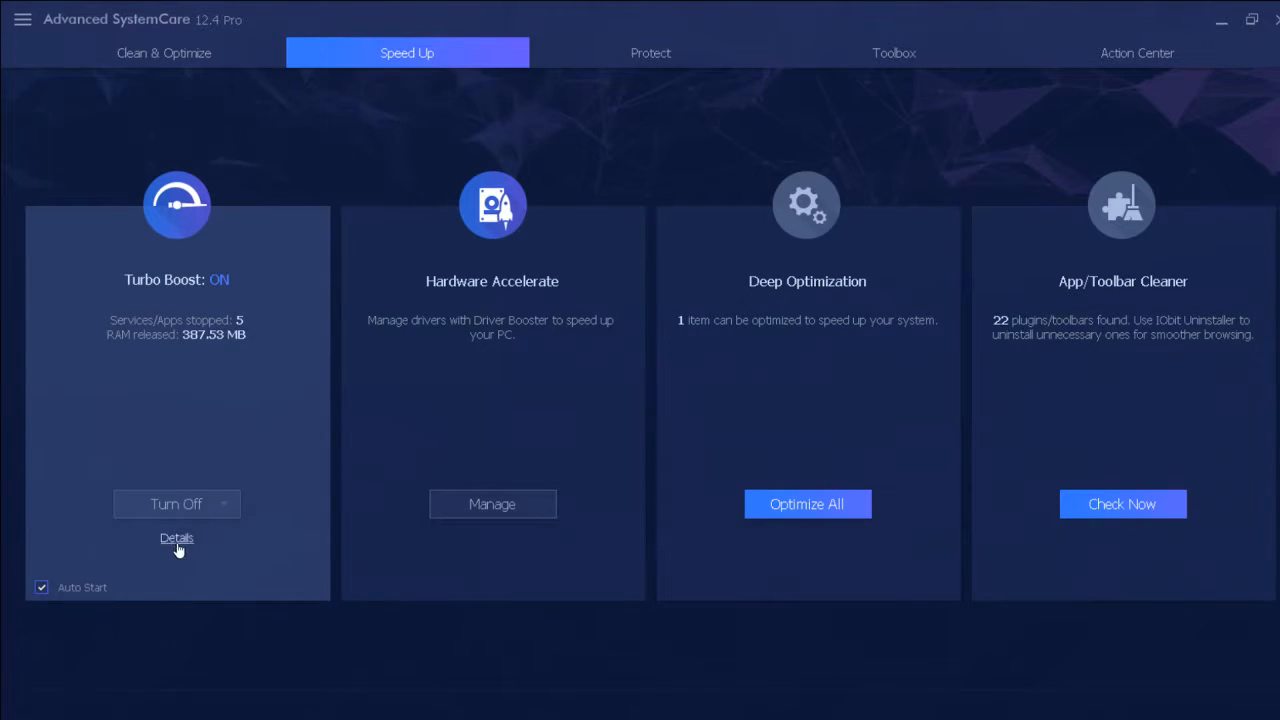
{"action": "left_click", "coordinate": [176, 542]}
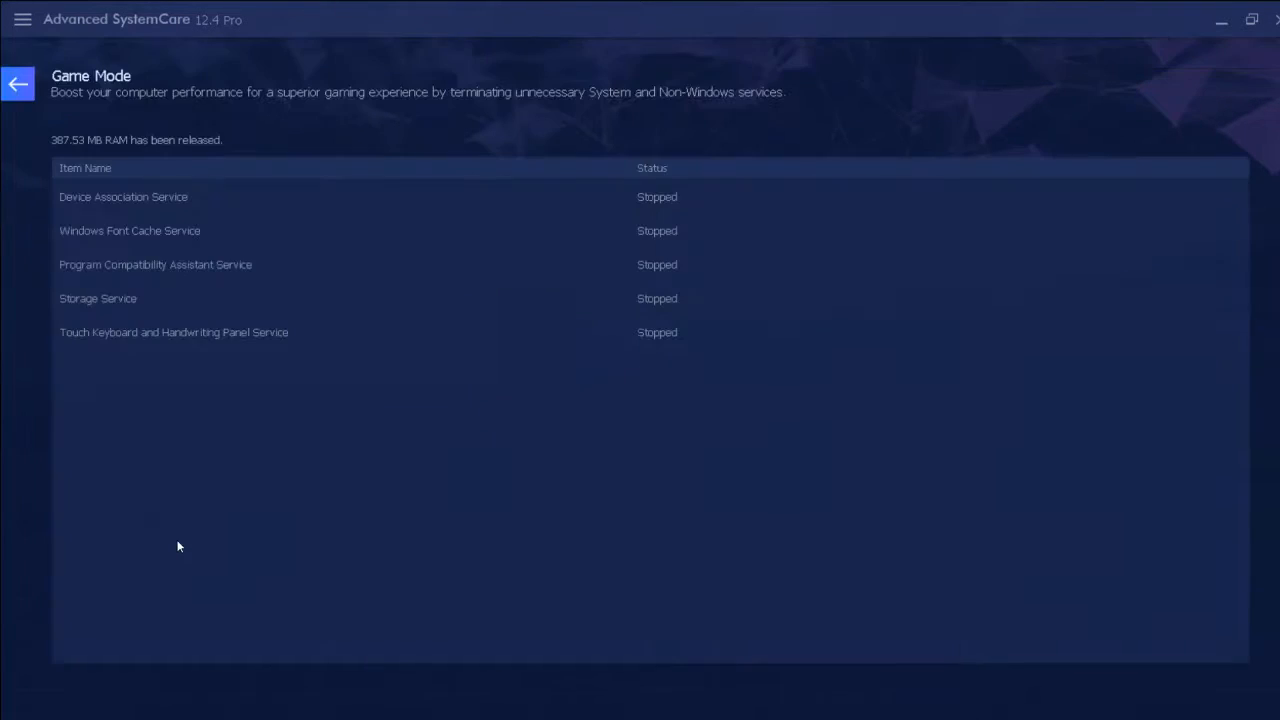
{"action": "left_click", "coordinate": [20, 97]}
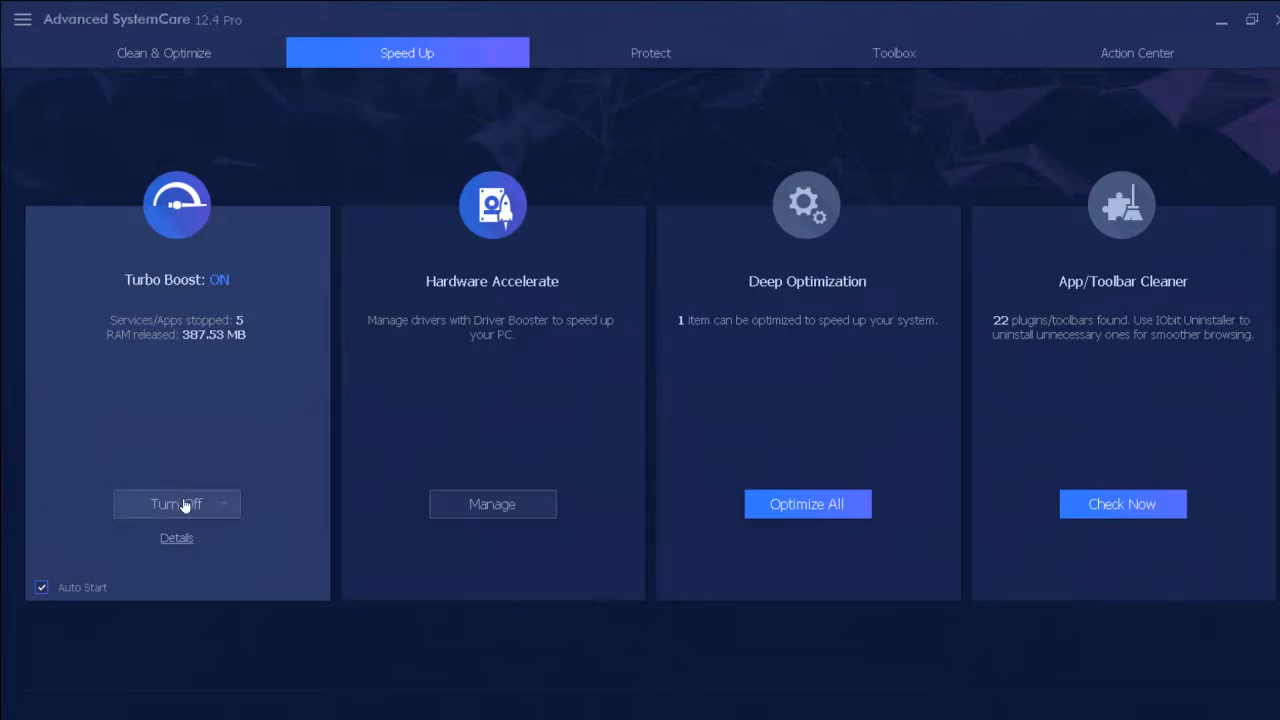
{"action": "left_click", "coordinate": [183, 505]}
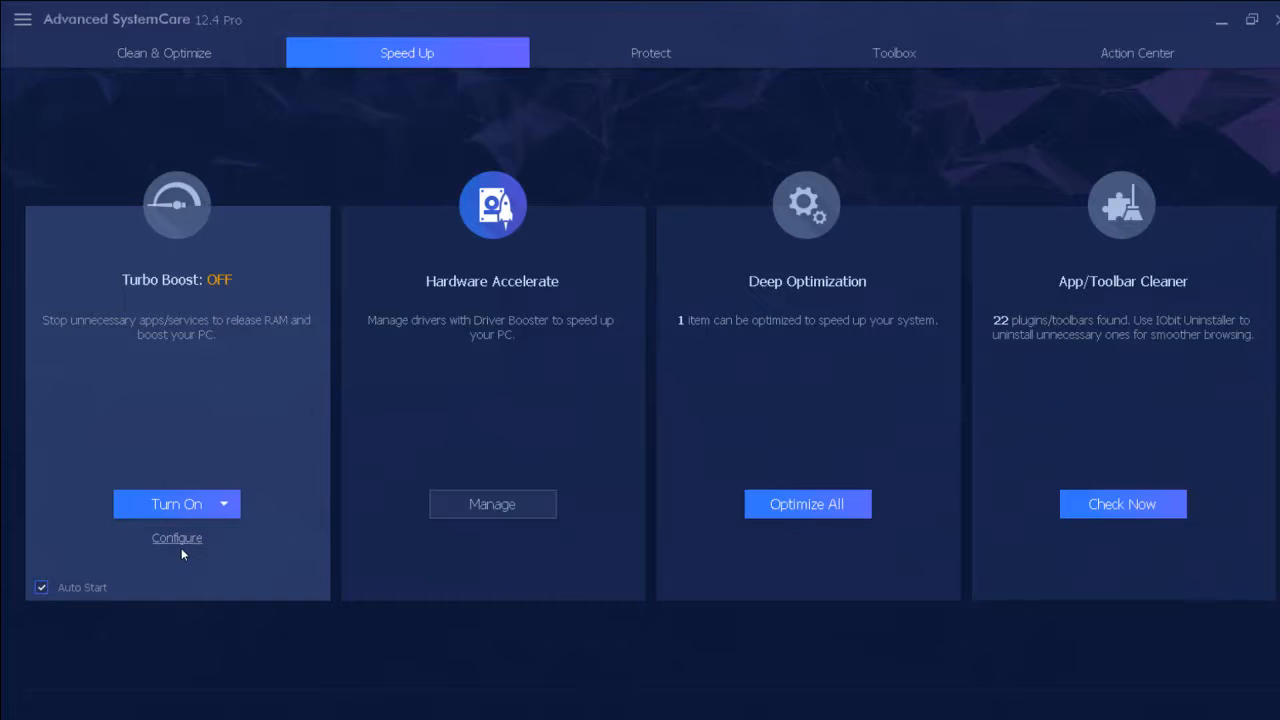
Review Game Mode's system services, non-Windows services and background apps in the Turbo Boost configuration, and boost with all listed system services selected
{"action": "left_click", "coordinate": [177, 539]}
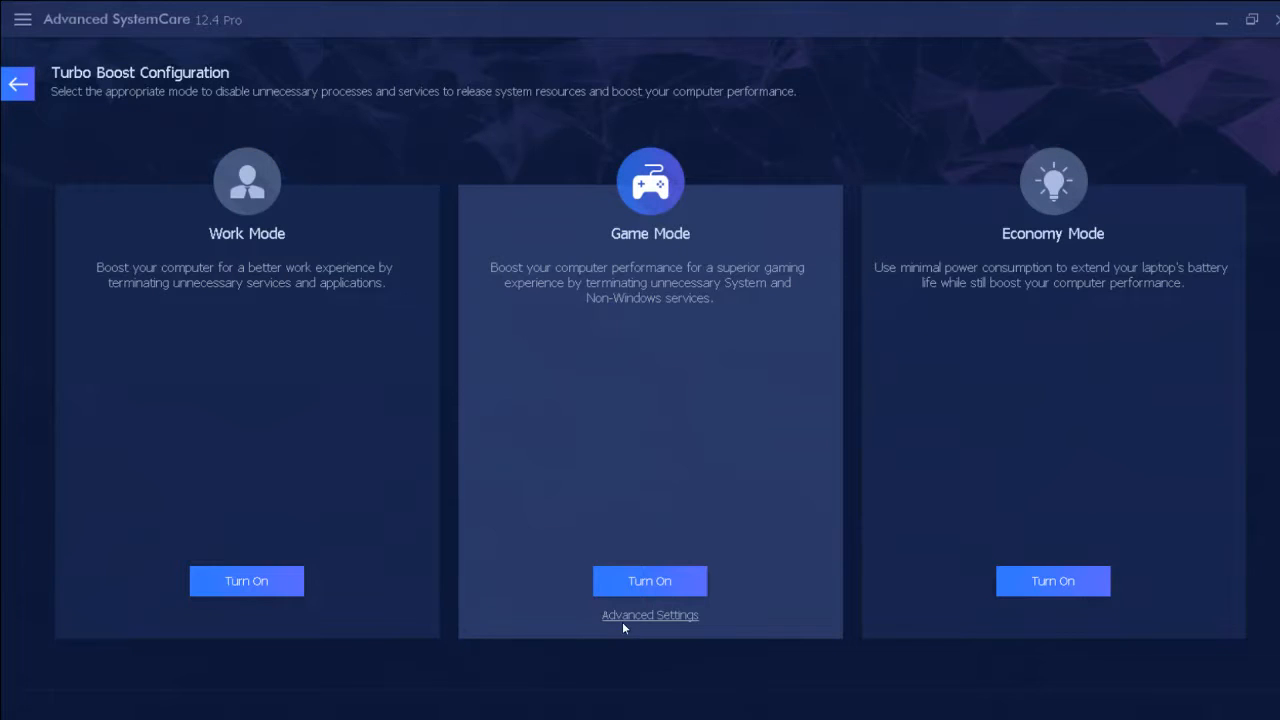
{"action": "left_click", "coordinate": [634, 616]}
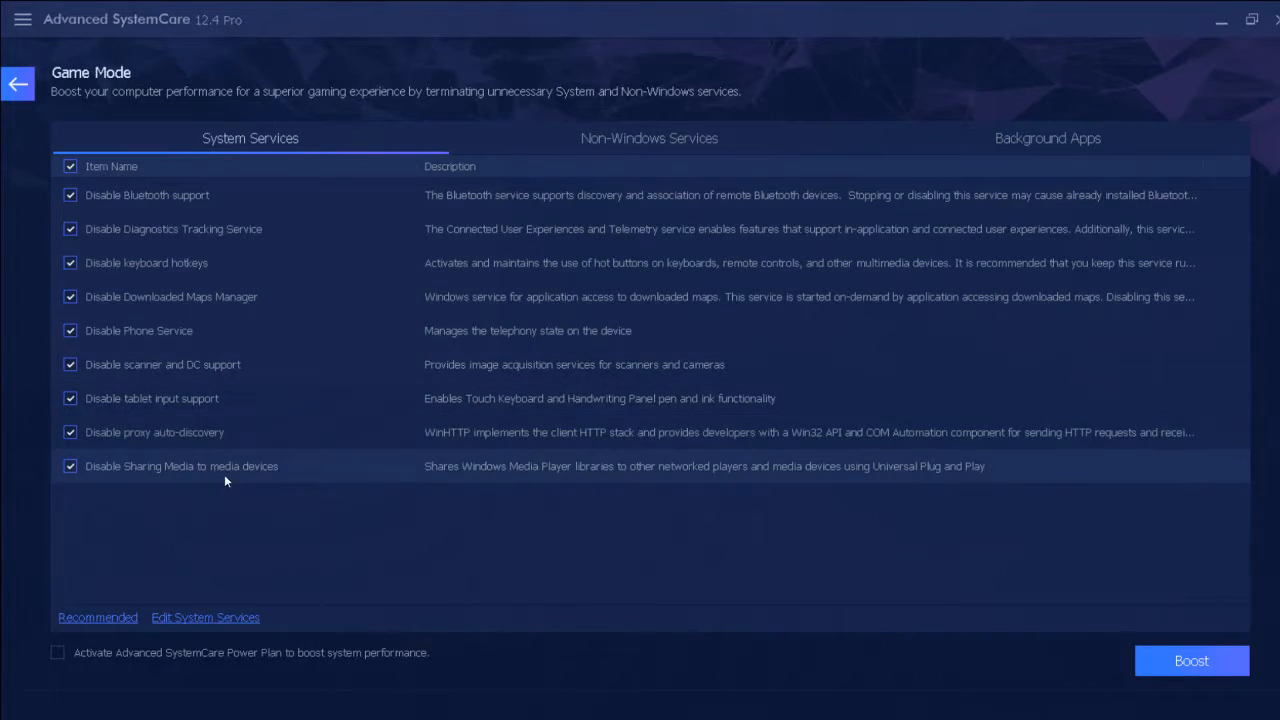
{"action": "left_click", "coordinate": [612, 138]}
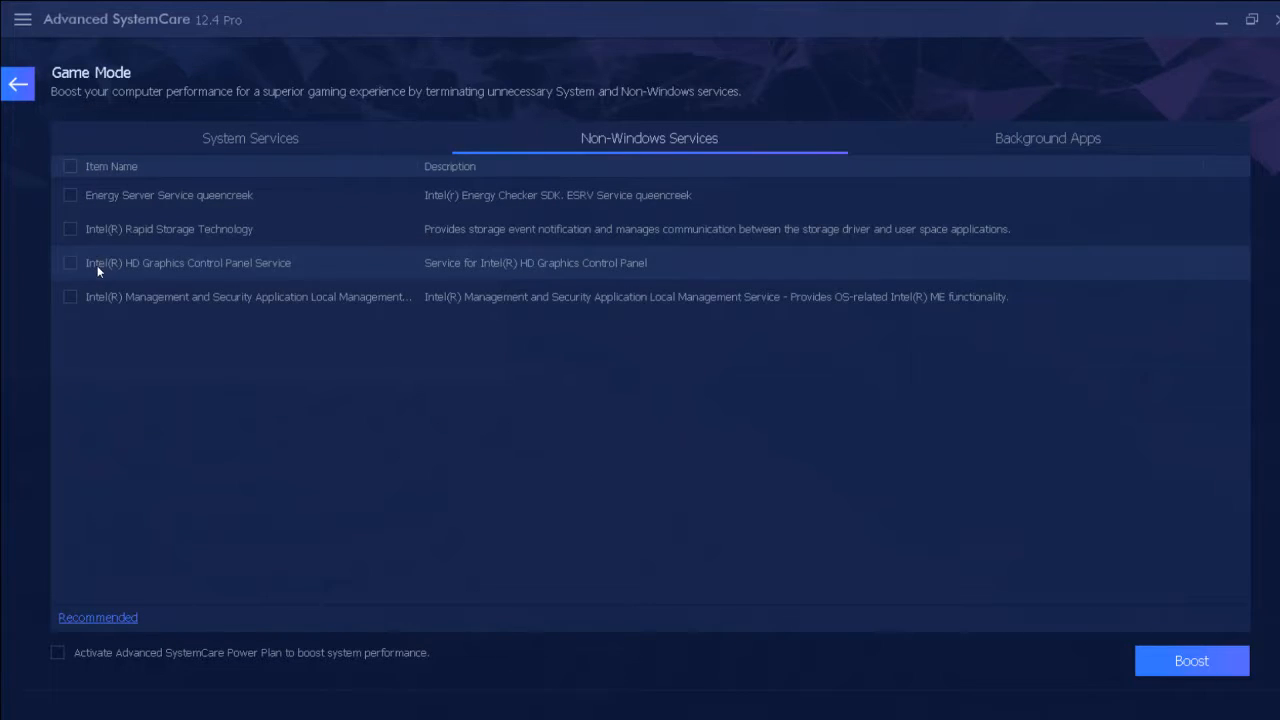
{"action": "left_click", "coordinate": [989, 134]}
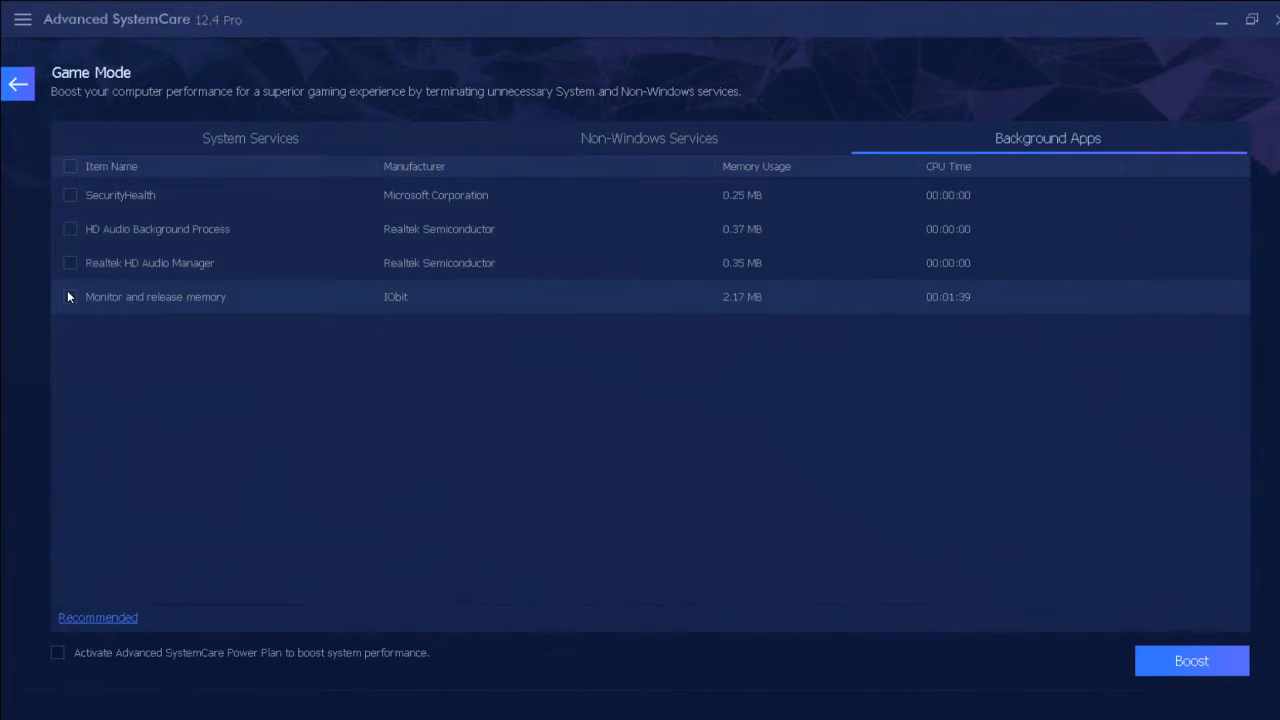
{"action": "left_click", "coordinate": [186, 134]}
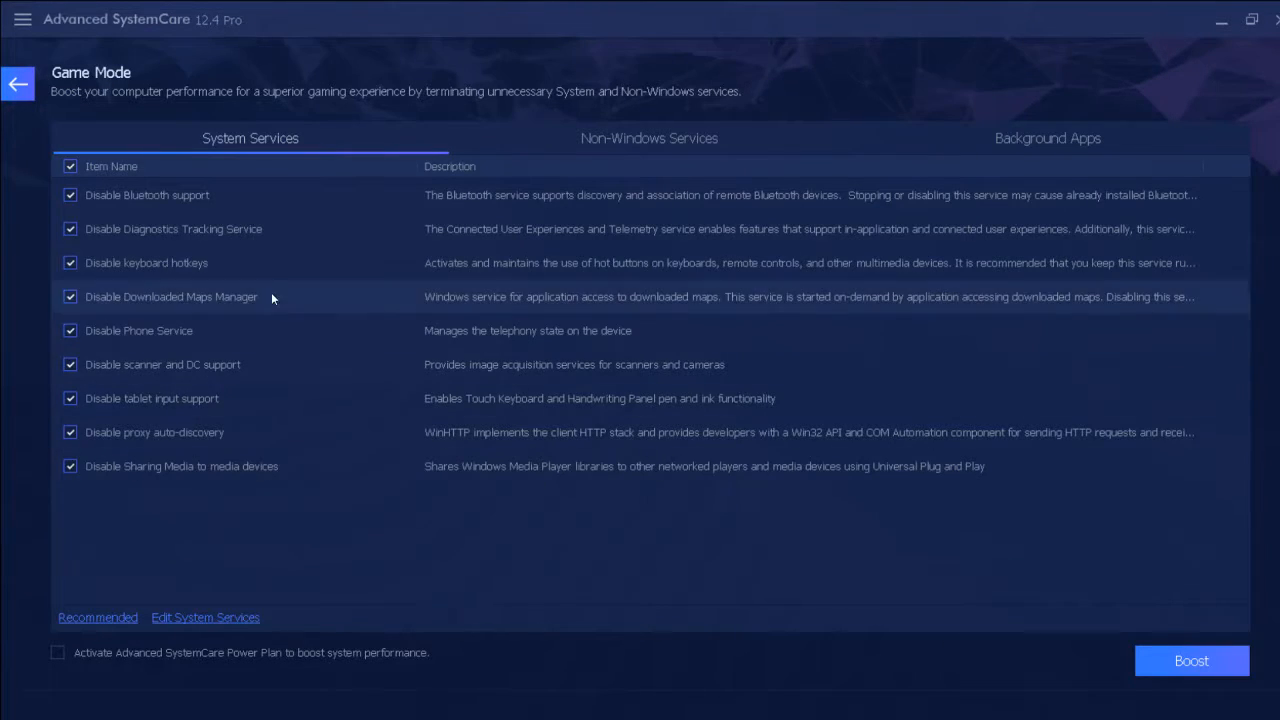
{"action": "left_click", "coordinate": [1190, 661]}
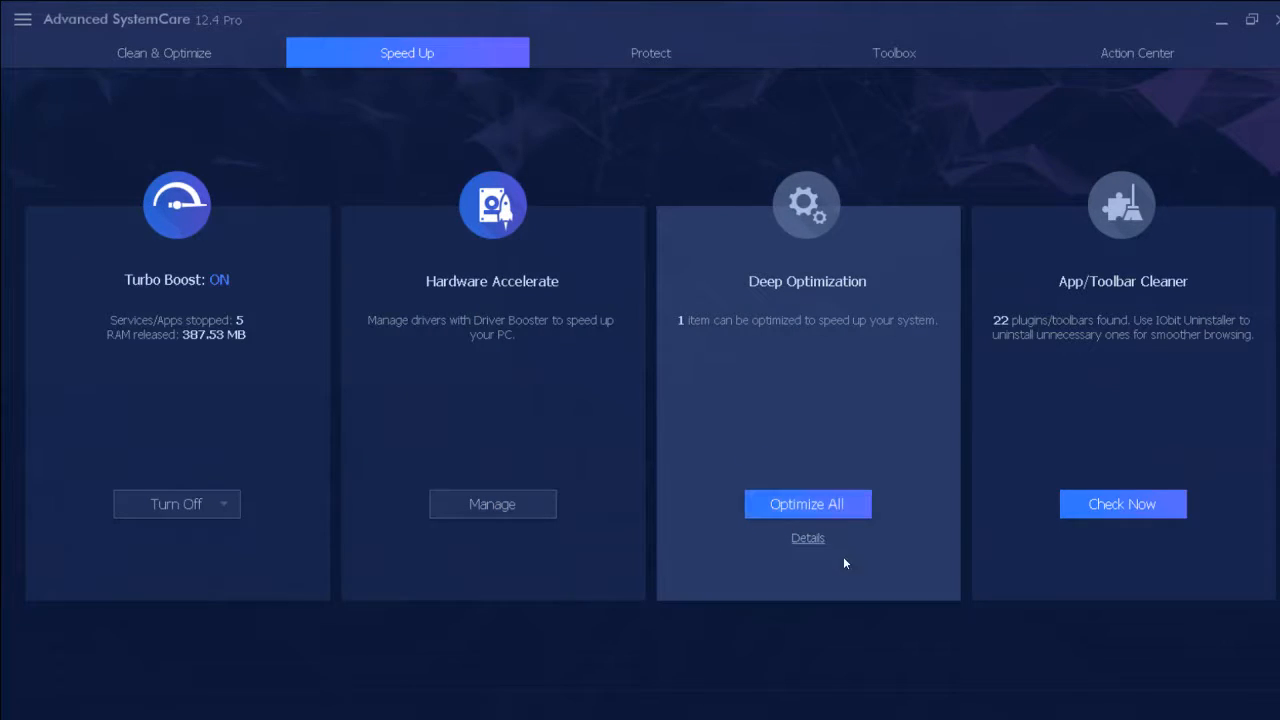
Apply Deep Optimization to the taskbar thumbnail preview item under System Speedup, and return to the Speed Up options
{"action": "left_click", "coordinate": [812, 538]}
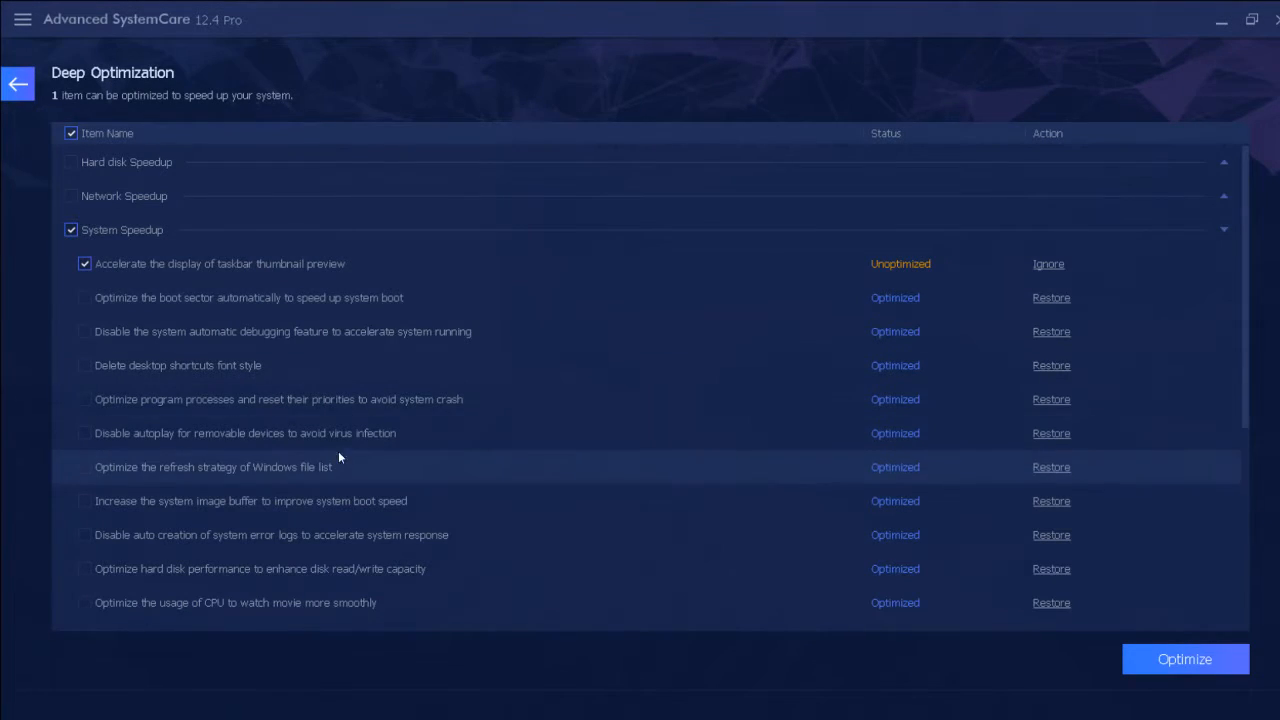
{"action": "left_click", "coordinate": [1160, 659]}
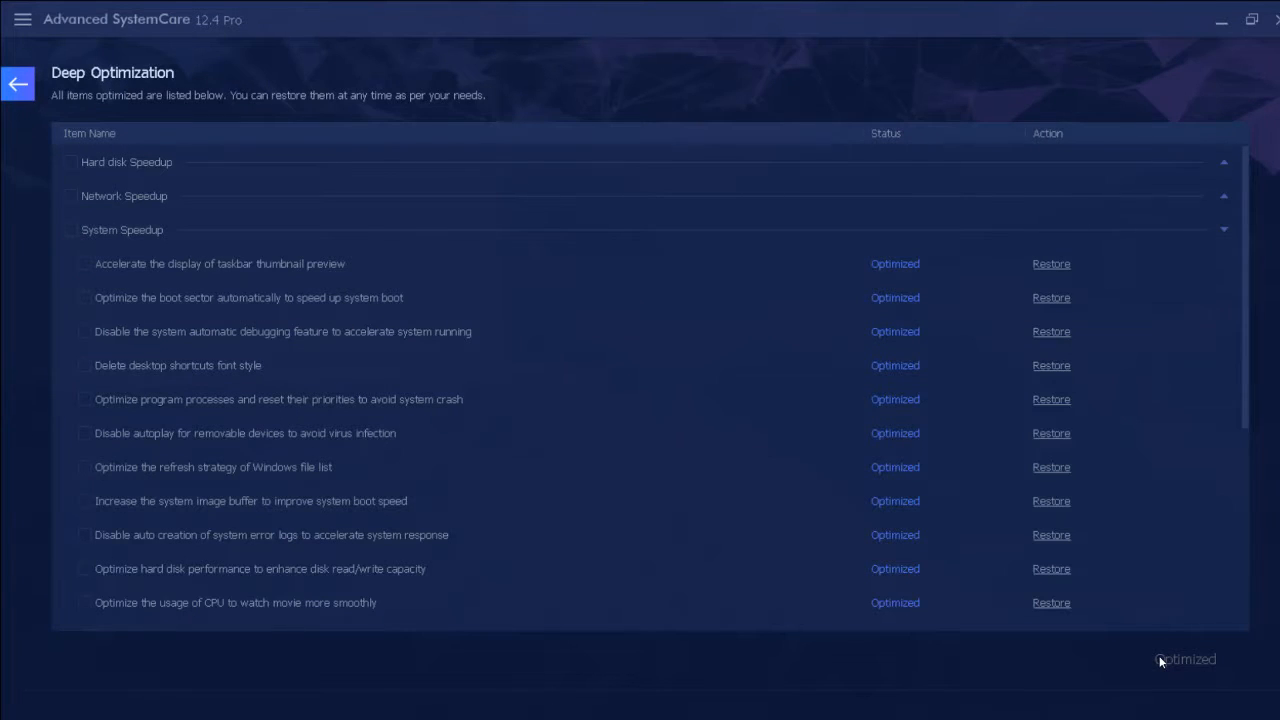
{"action": "left_click", "coordinate": [20, 80]}
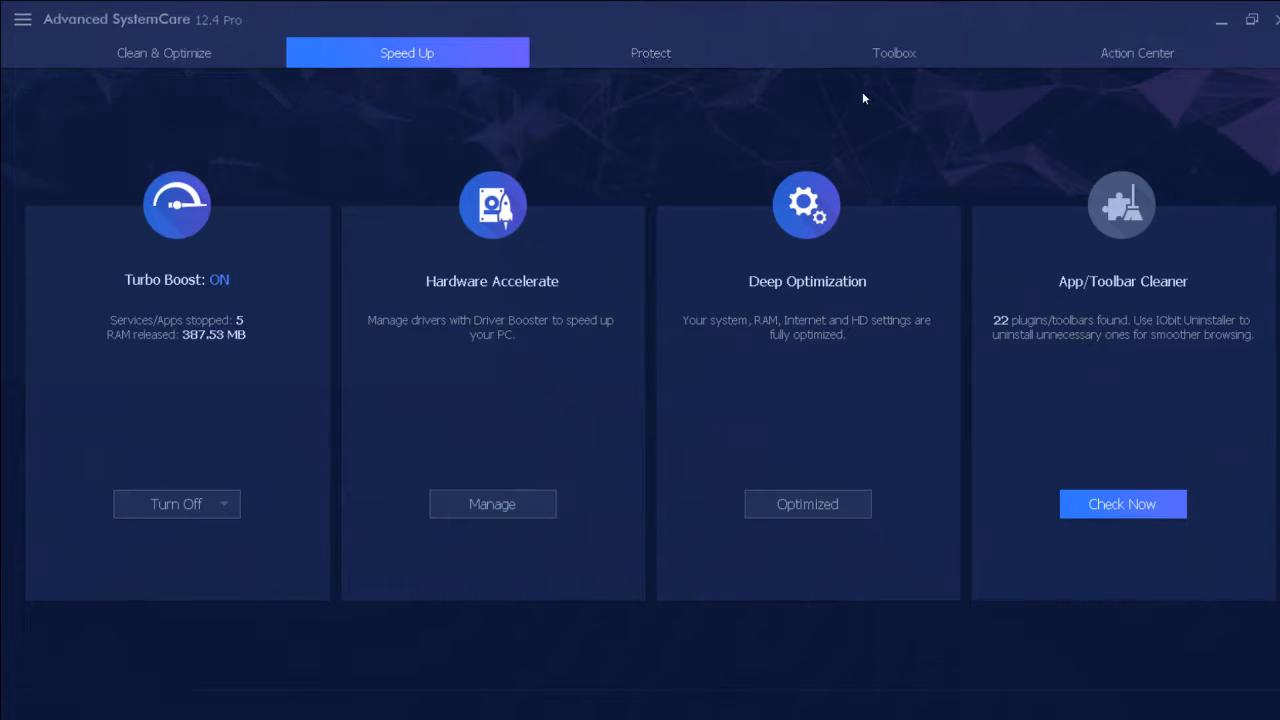
Open the MyWin10 tool from the Toolbox and decline the Advanced SystemCare 12.5.0 Pro update
{"action": "left_click", "coordinate": [865, 53]}
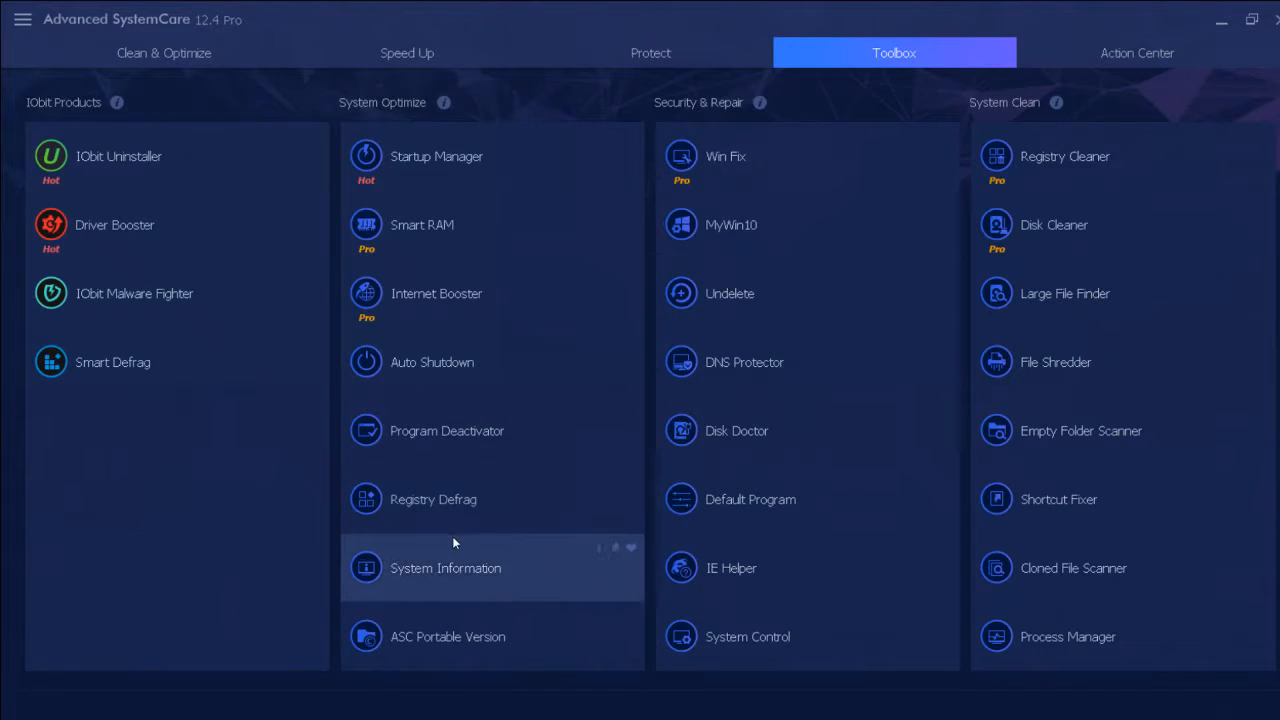
{"action": "left_click", "coordinate": [712, 233]}
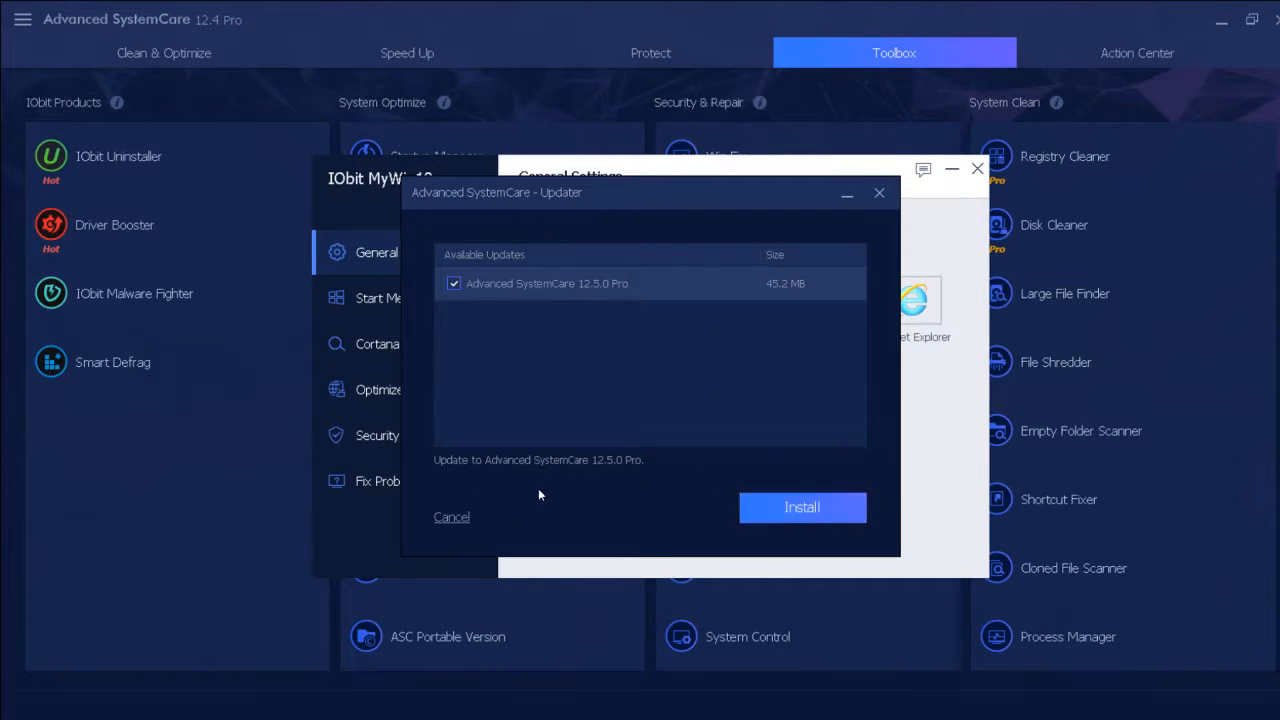
{"action": "left_click", "coordinate": [451, 518]}
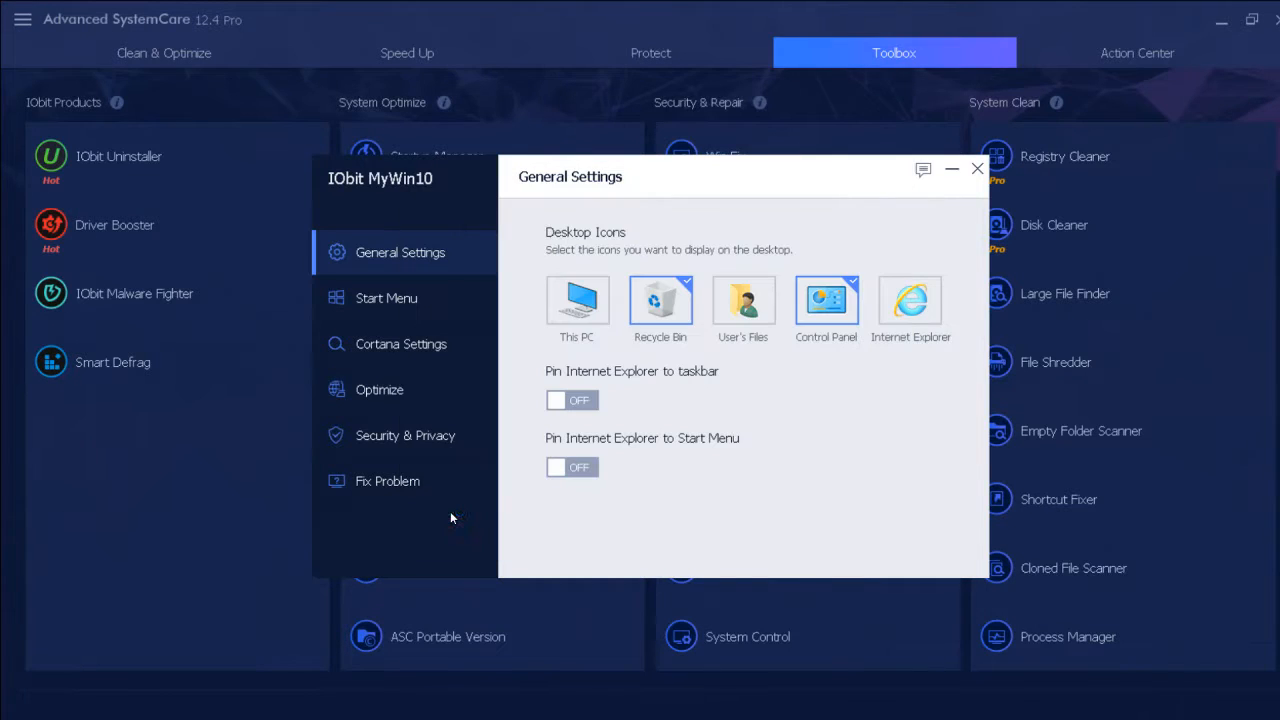
Look through MyWin10's Start Menu, Cortana, Optimize, Security & Privacy, Fix Problem and General settings, and close the tool
{"action": "left_click", "coordinate": [372, 302]}
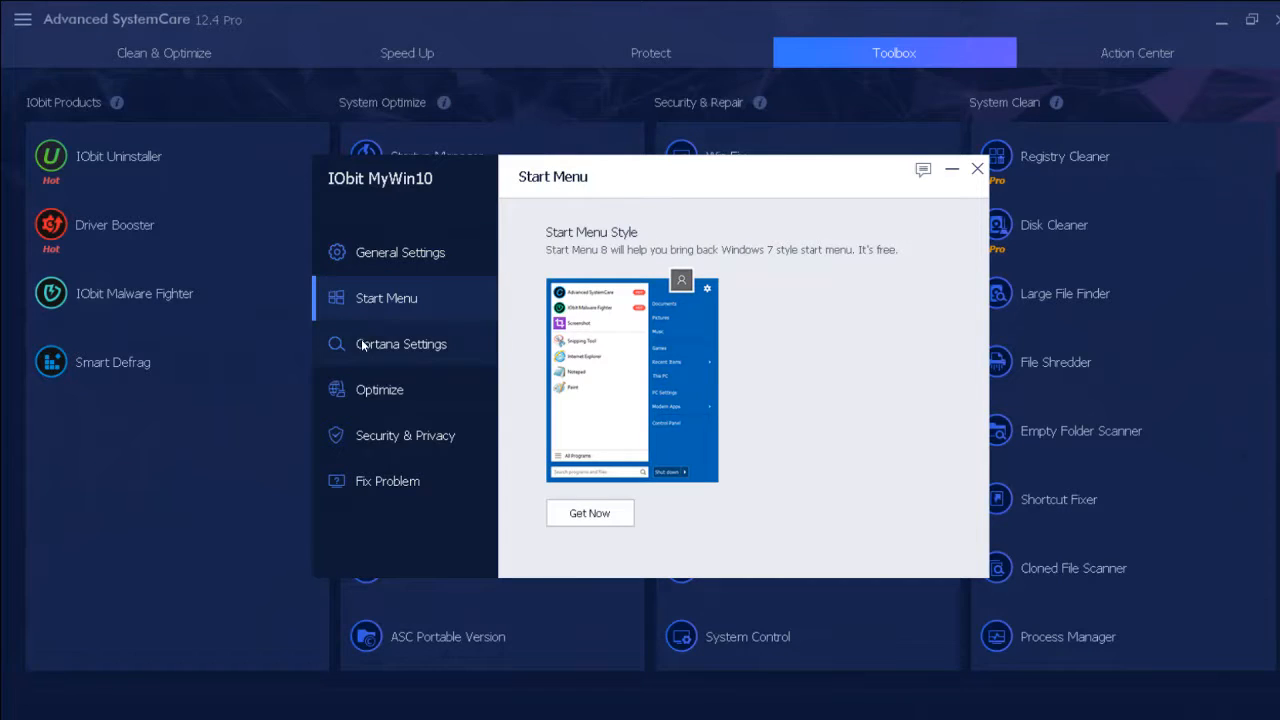
{"action": "left_click", "coordinate": [363, 346]}
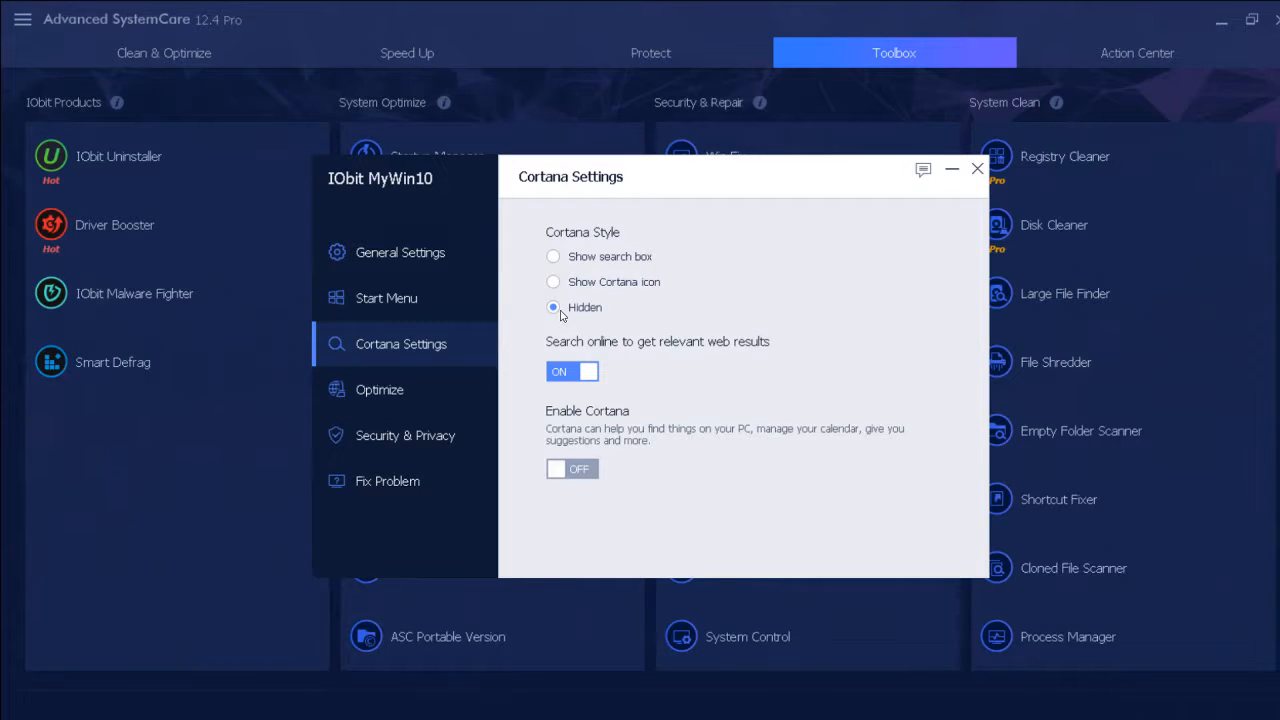
{"action": "left_click", "coordinate": [414, 375]}
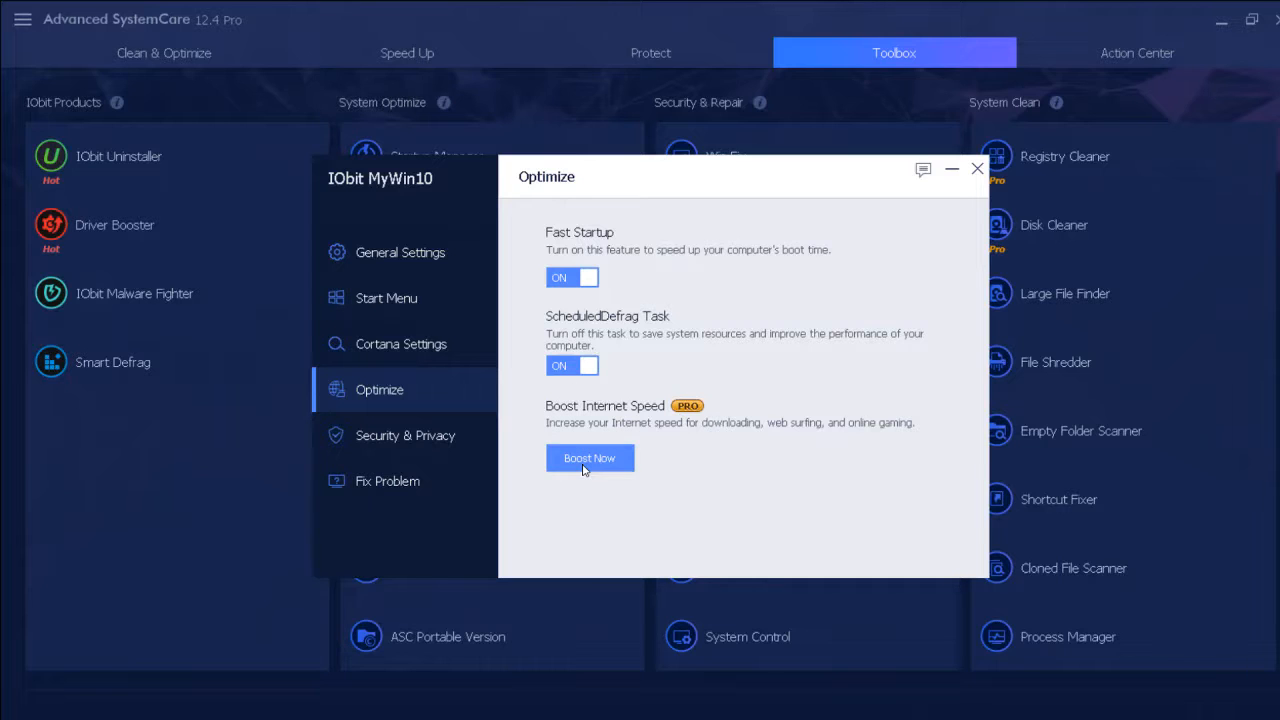
{"action": "left_click", "coordinate": [427, 438]}
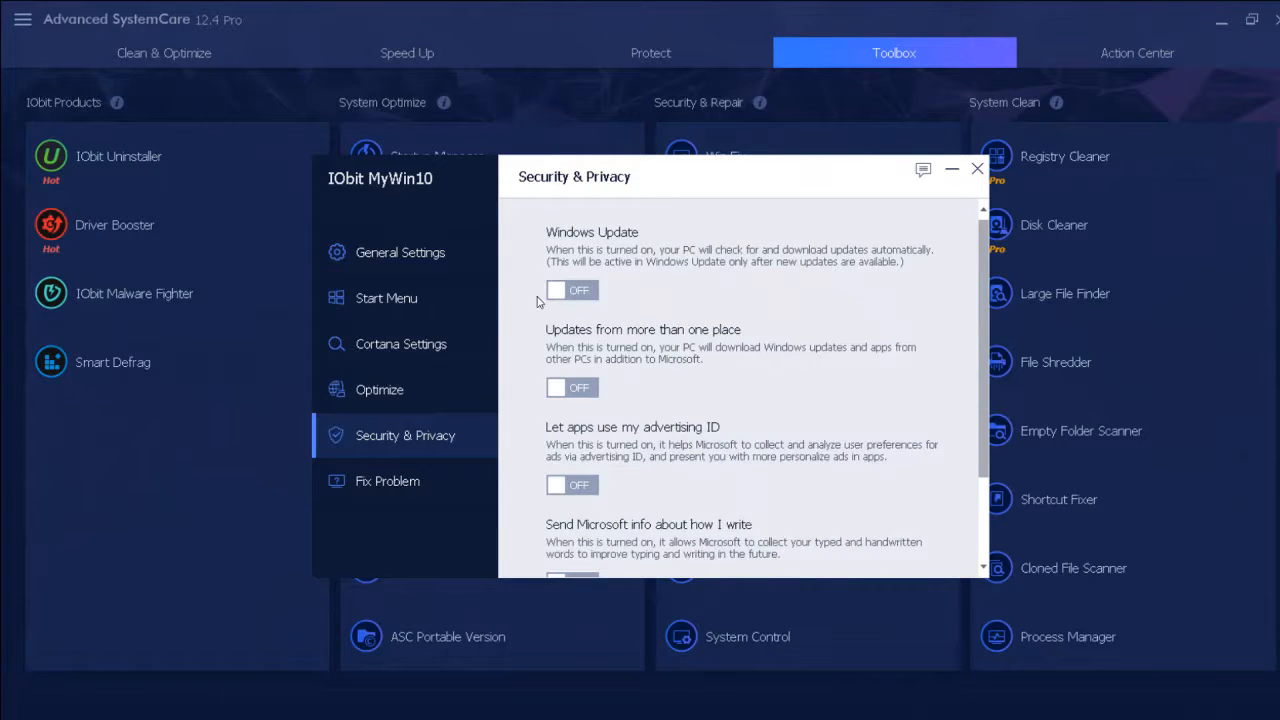
{"action": "left_click", "coordinate": [386, 483]}
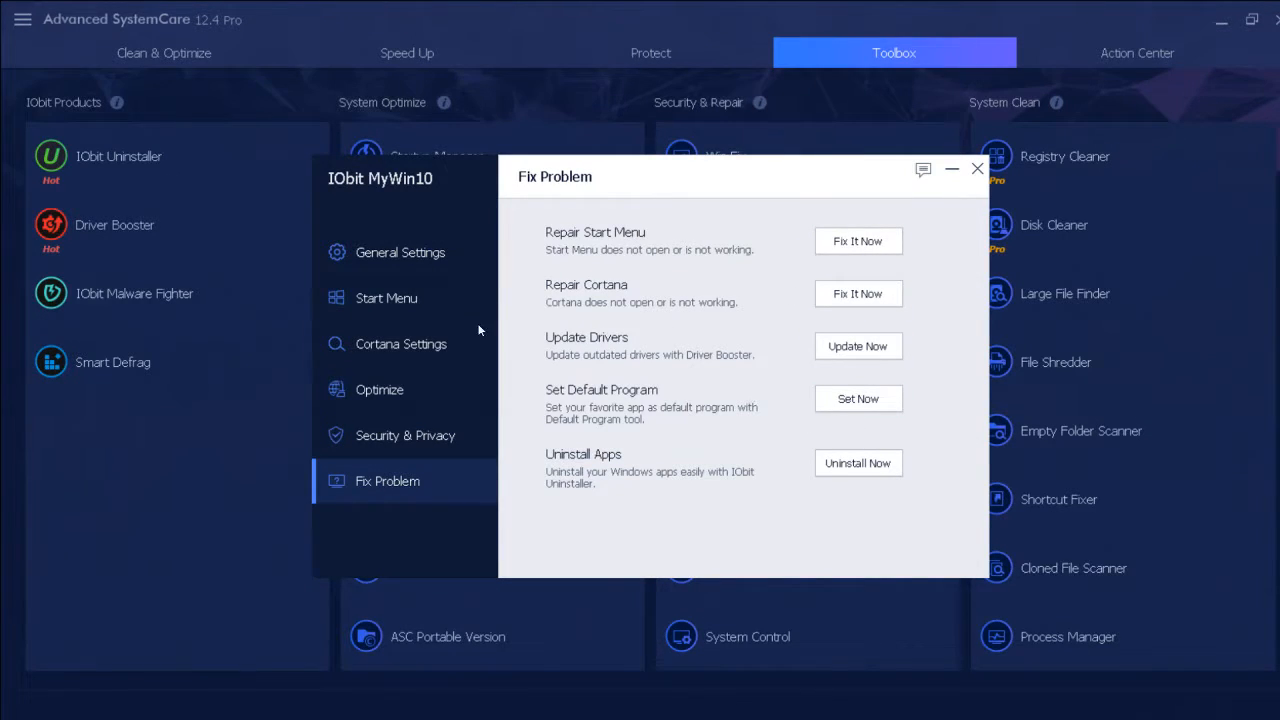
{"action": "left_click", "coordinate": [410, 297]}
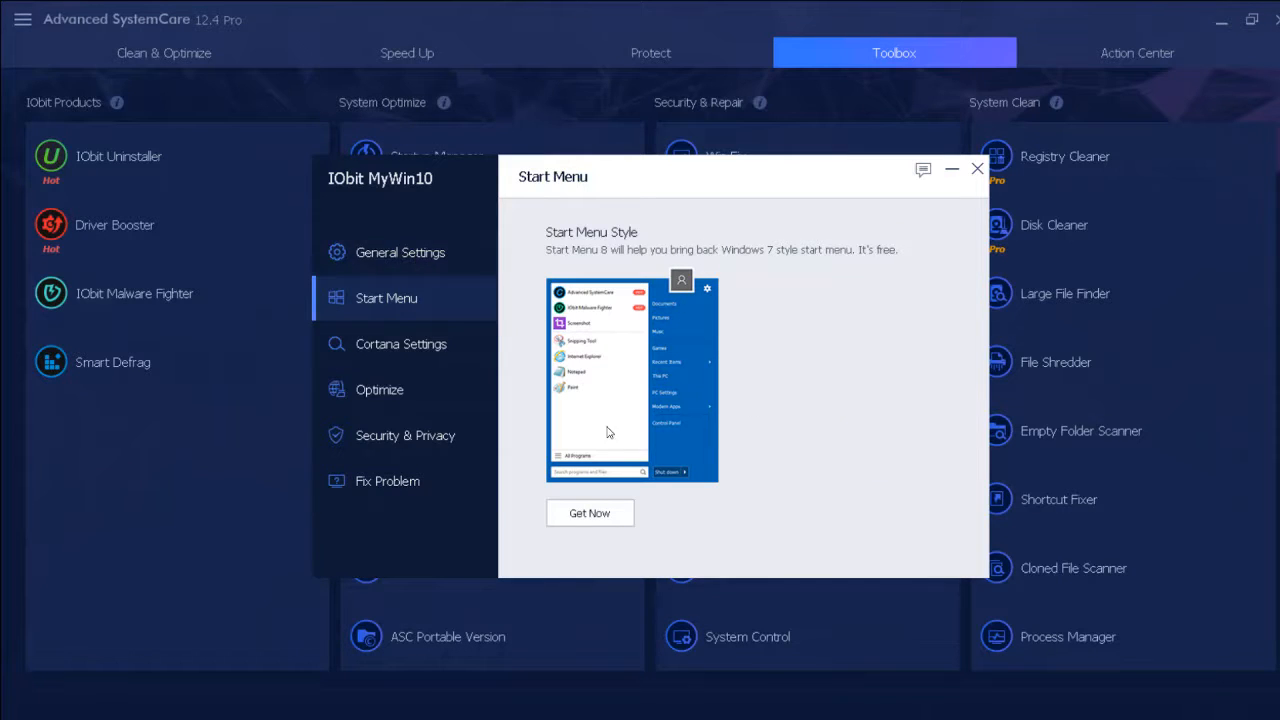
{"action": "left_click", "coordinate": [415, 253]}
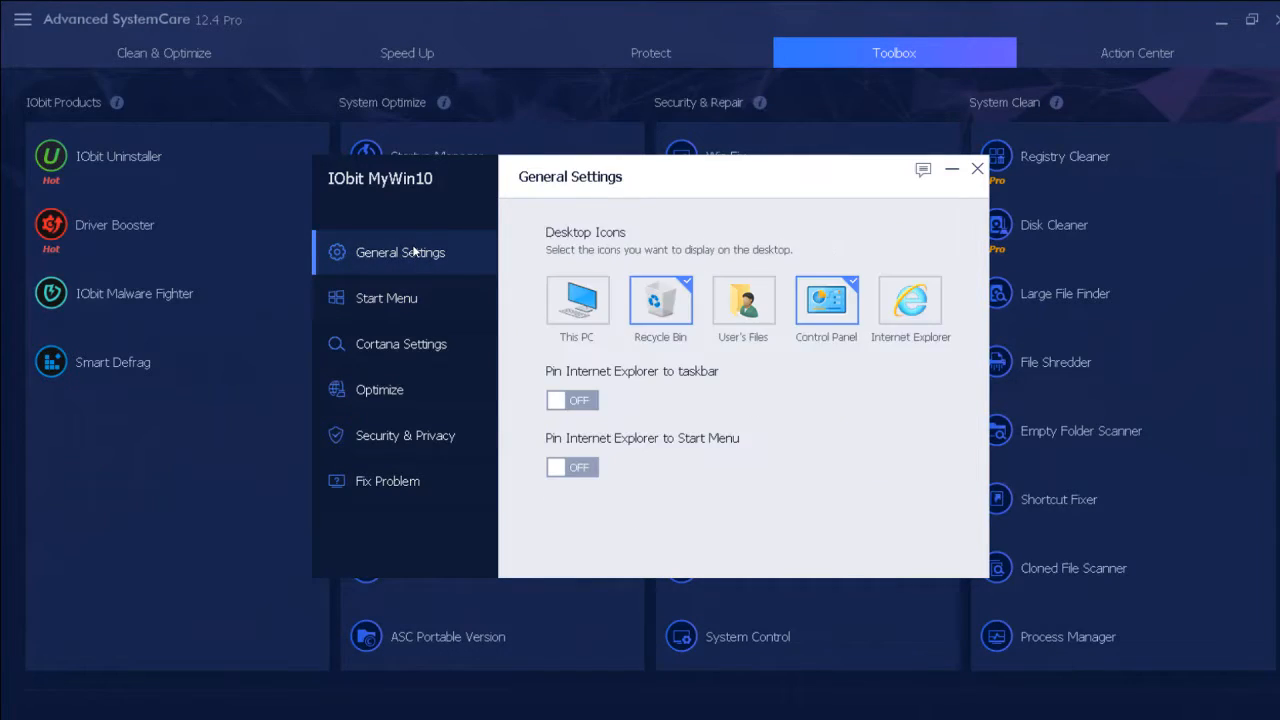
{"action": "left_click", "coordinate": [976, 169]}
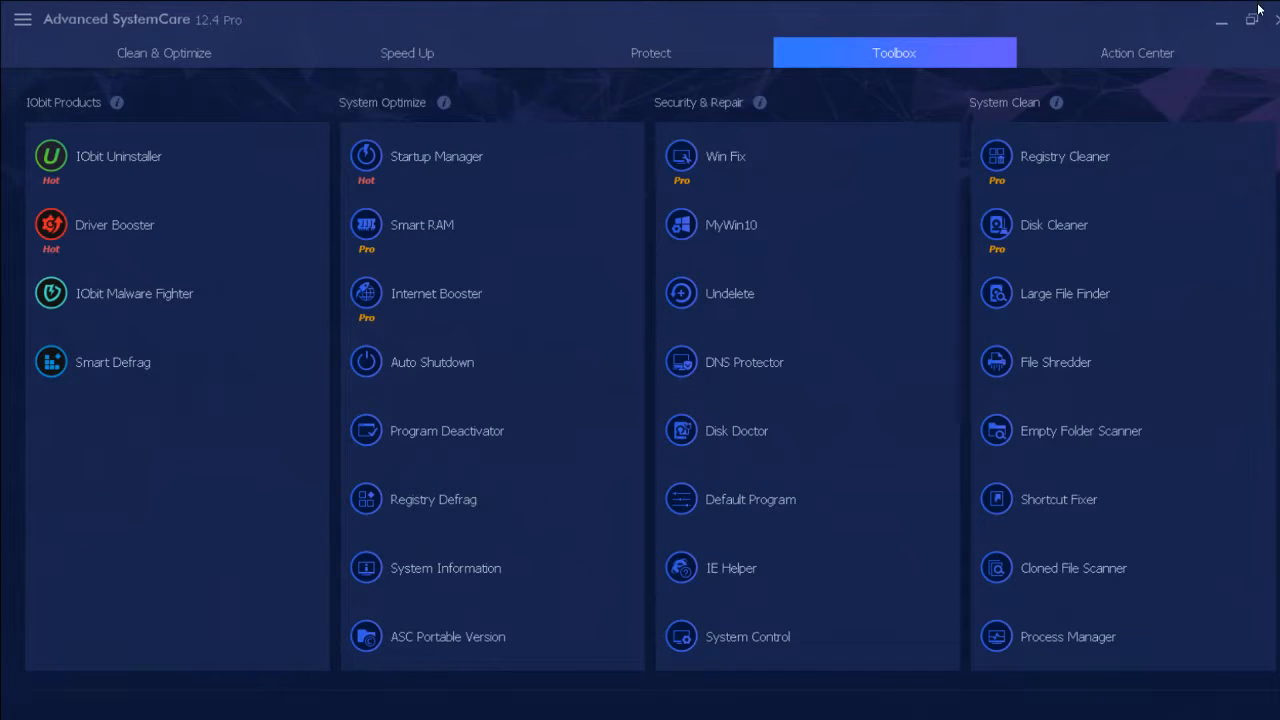
View the Action Center, return to Clean & Optimize, and close the Advanced SystemCare window
{"action": "left_click", "coordinate": [1125, 52]}
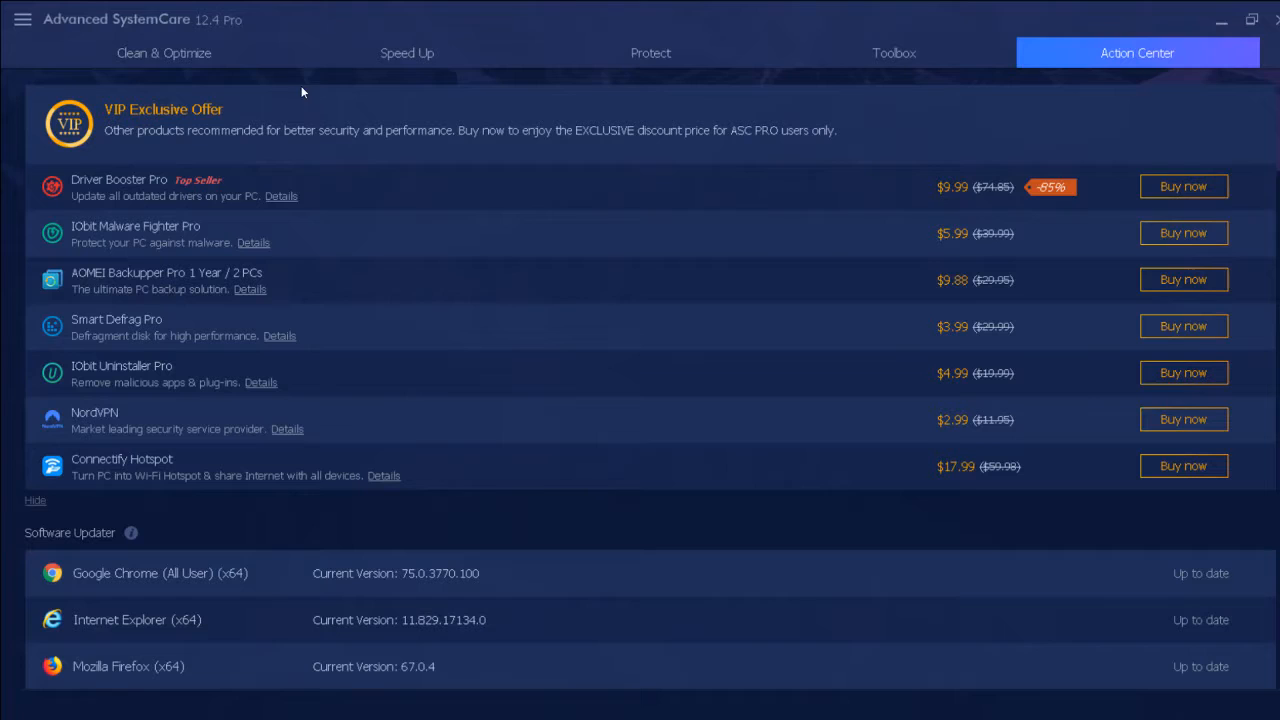
{"action": "left_click", "coordinate": [185, 52]}
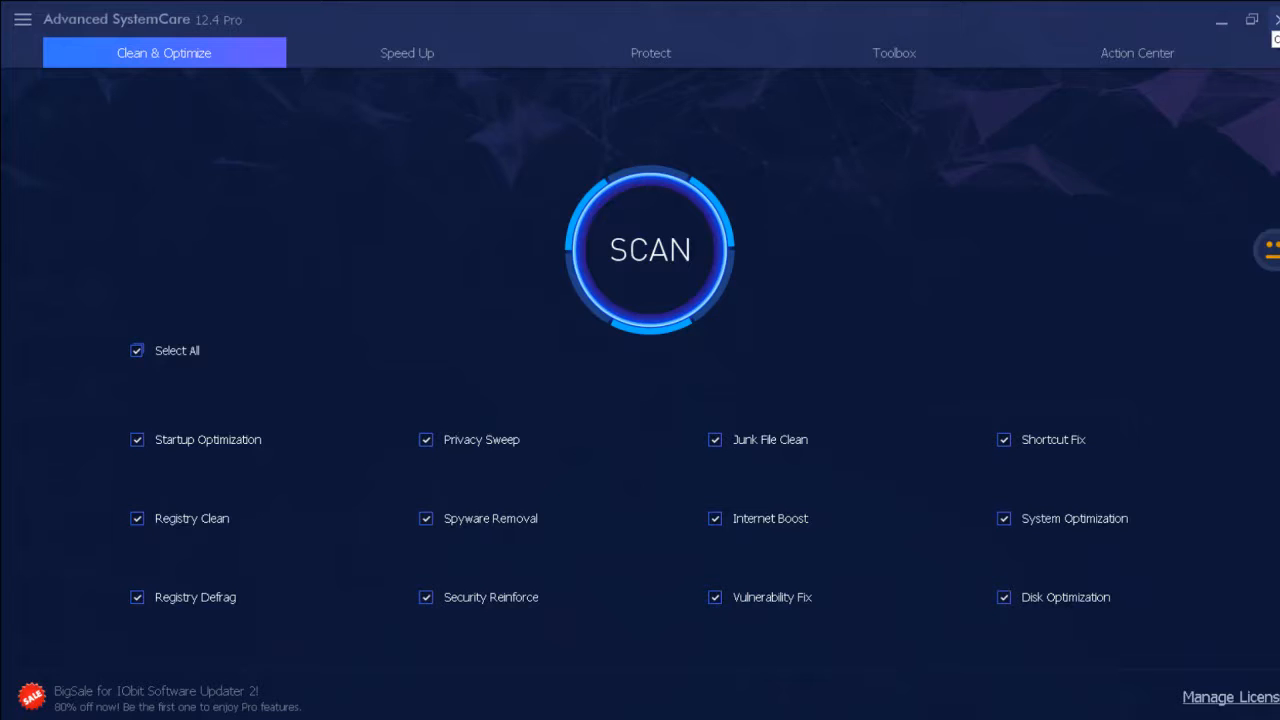
{"action": "left_click", "coordinate": [1277, 20]}
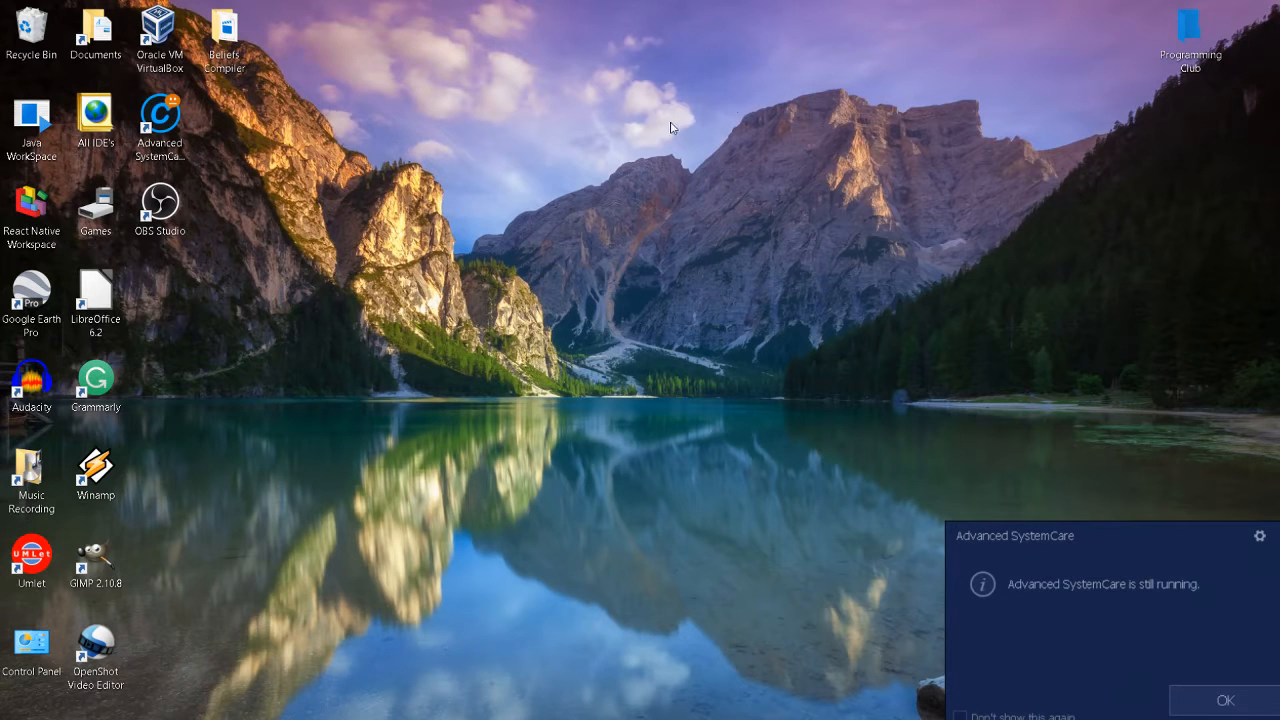
Launch Ultimate Windows Tweaker 4.4.1 from the Utility Suite folder in Documents, and minimize the folder window
{"action": "double_click", "coordinate": [90, 38]}
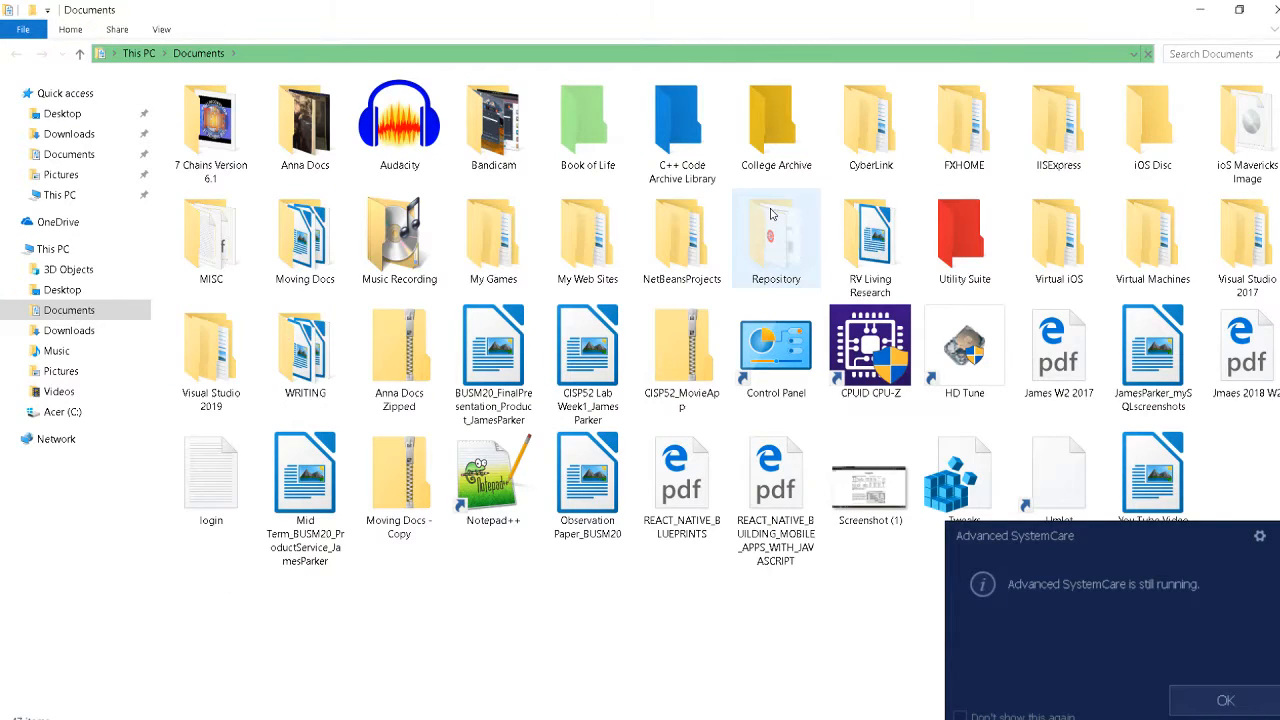
{"action": "double_click", "coordinate": [967, 219]}
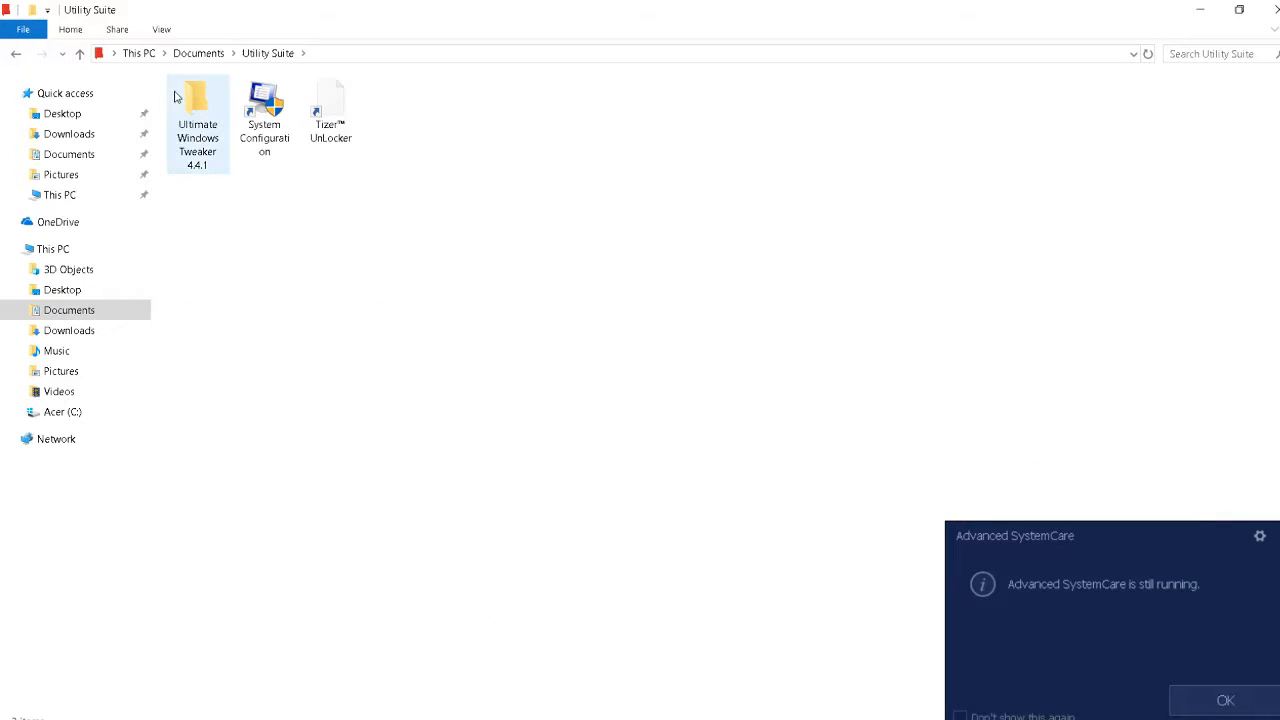
{"action": "double_click", "coordinate": [195, 145]}
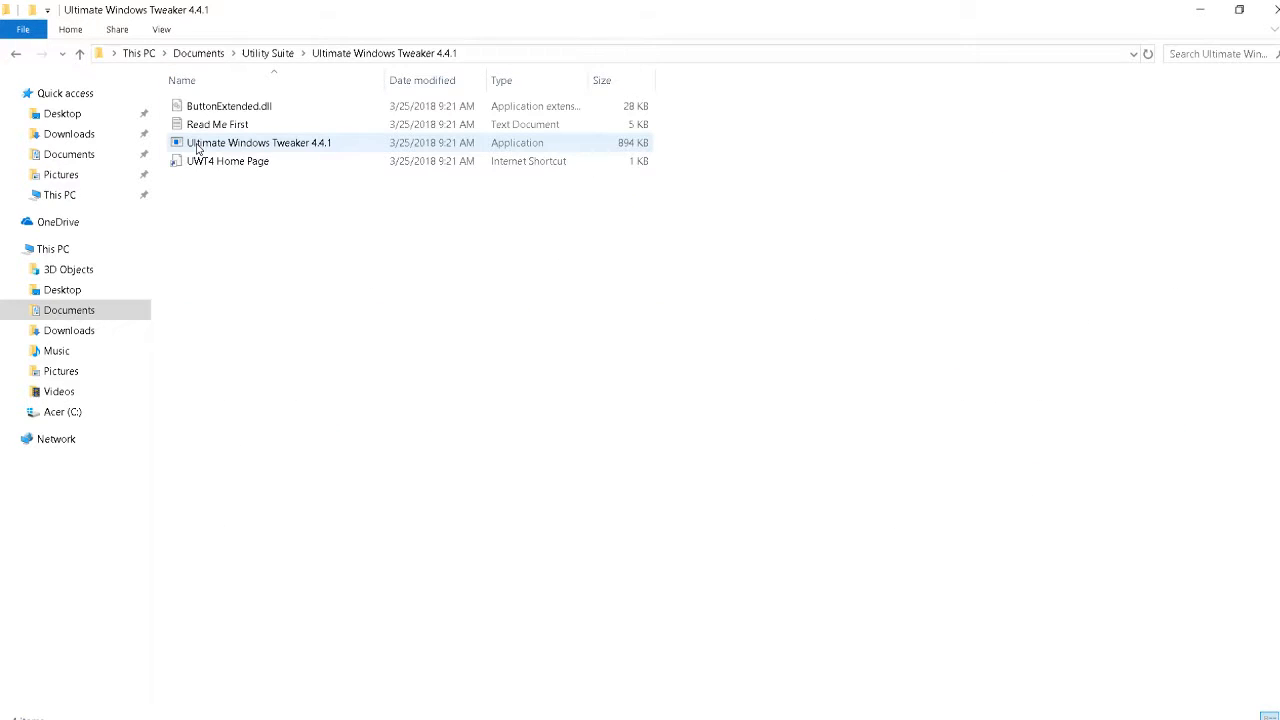
{"action": "double_click", "coordinate": [216, 146]}
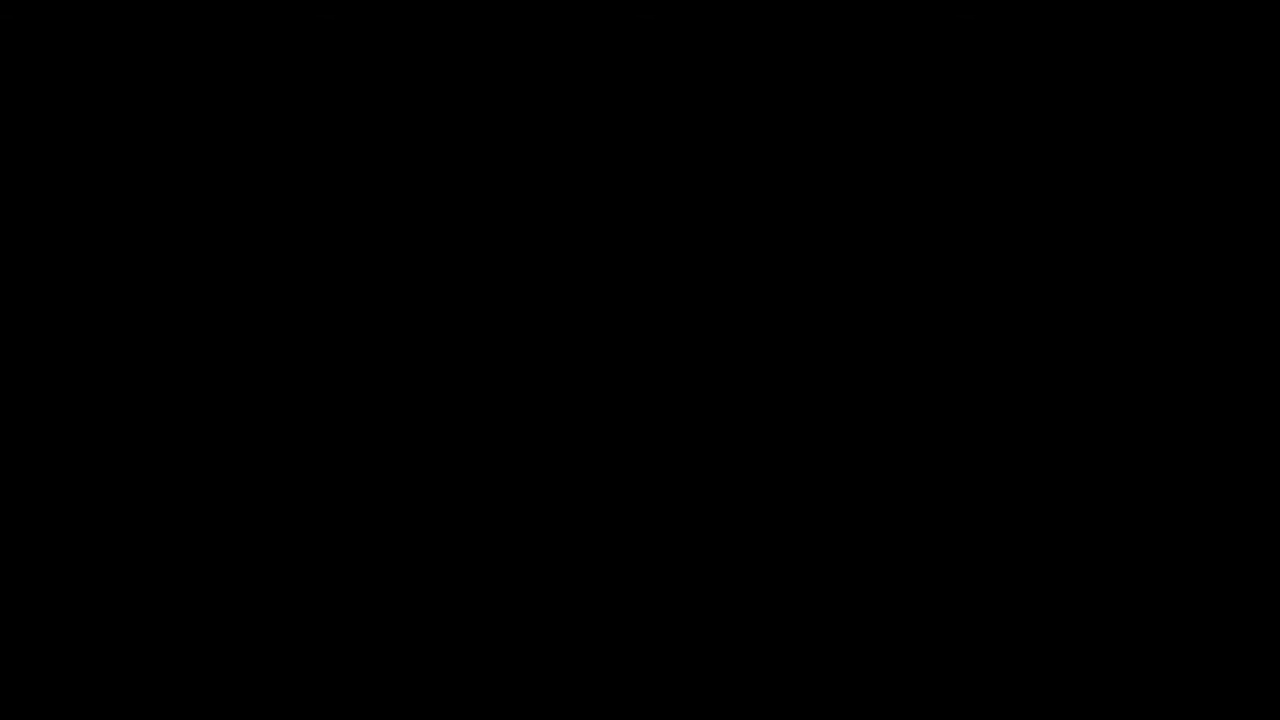
{"action": "left_click", "coordinate": [568, 481]}
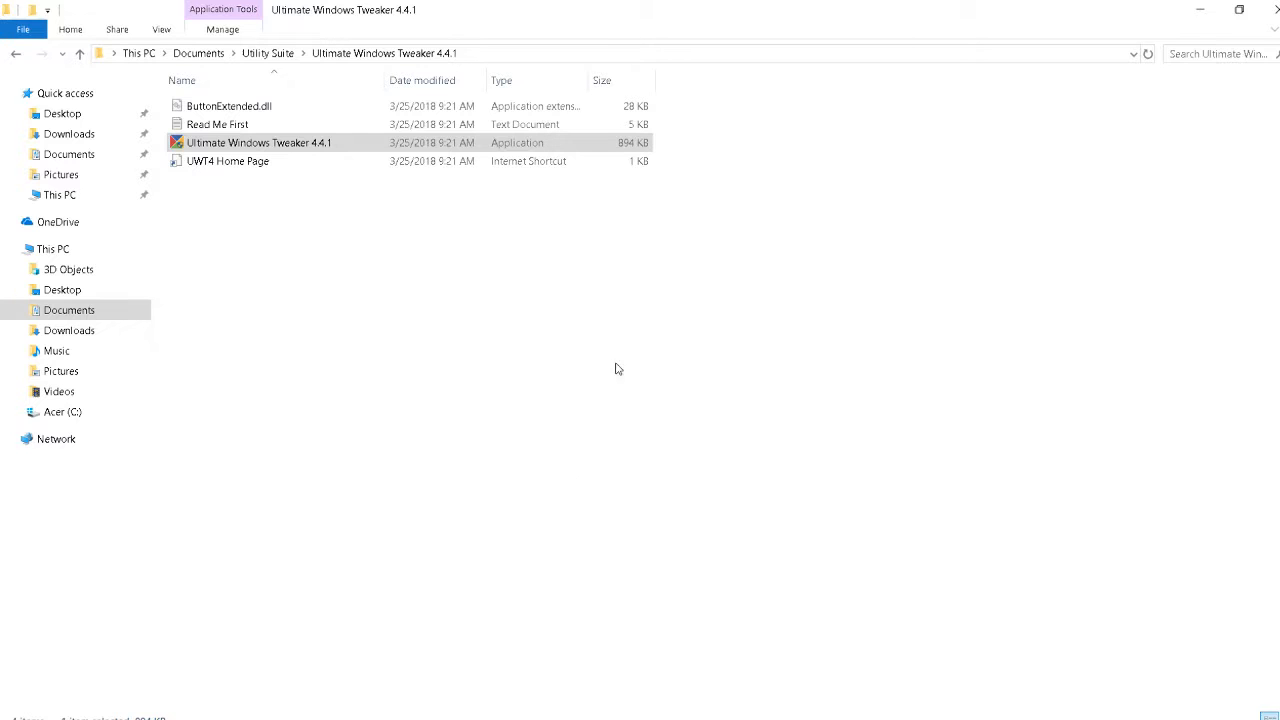
{"action": "left_click", "coordinate": [1204, 10]}
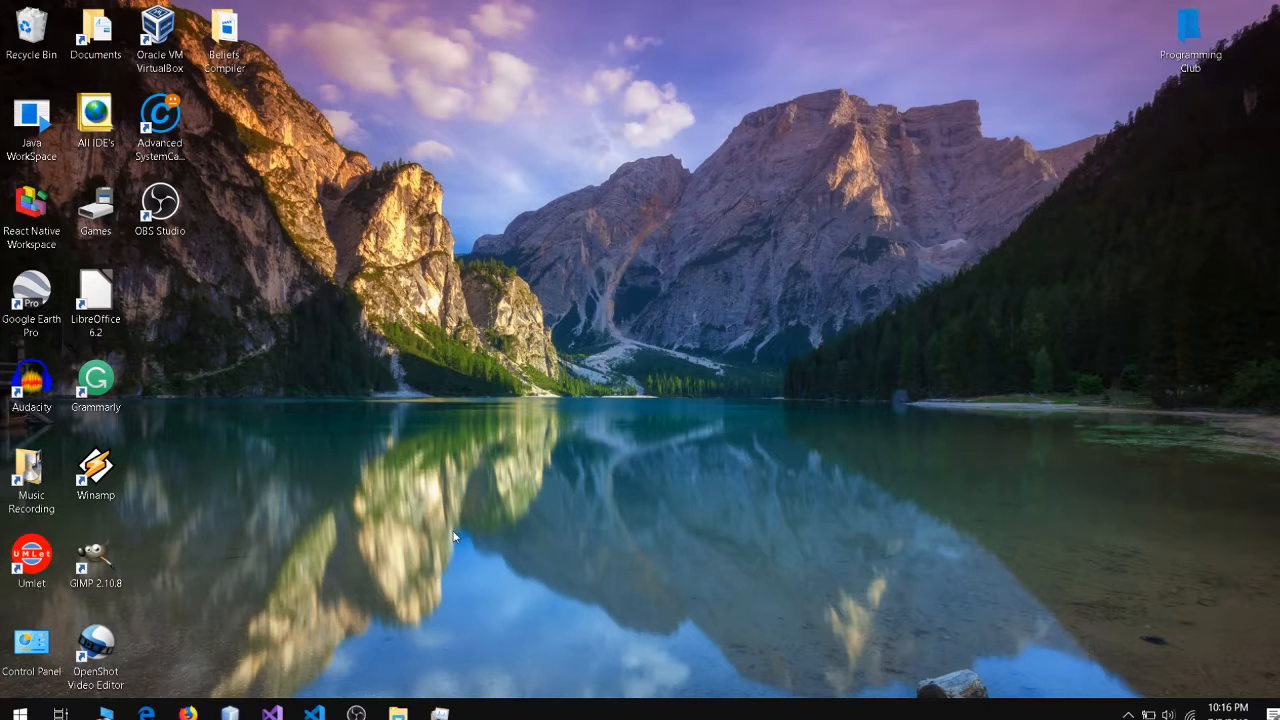
Close Task Manager and bring the Ultimate Windows Tweaker window to the front
{"action": "mouse_move", "coordinate": [458, 713]}
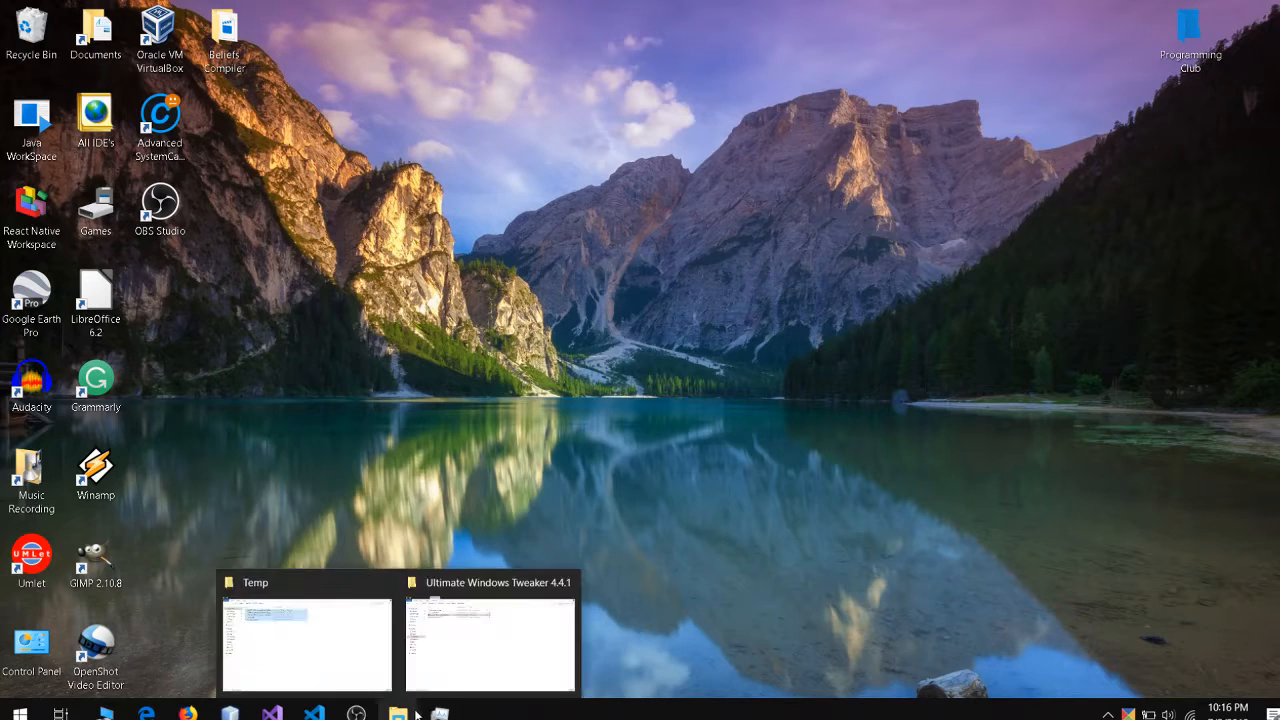
{"action": "left_click", "coordinate": [440, 713]}
{"action": "left_click", "coordinate": [1274, 6]}
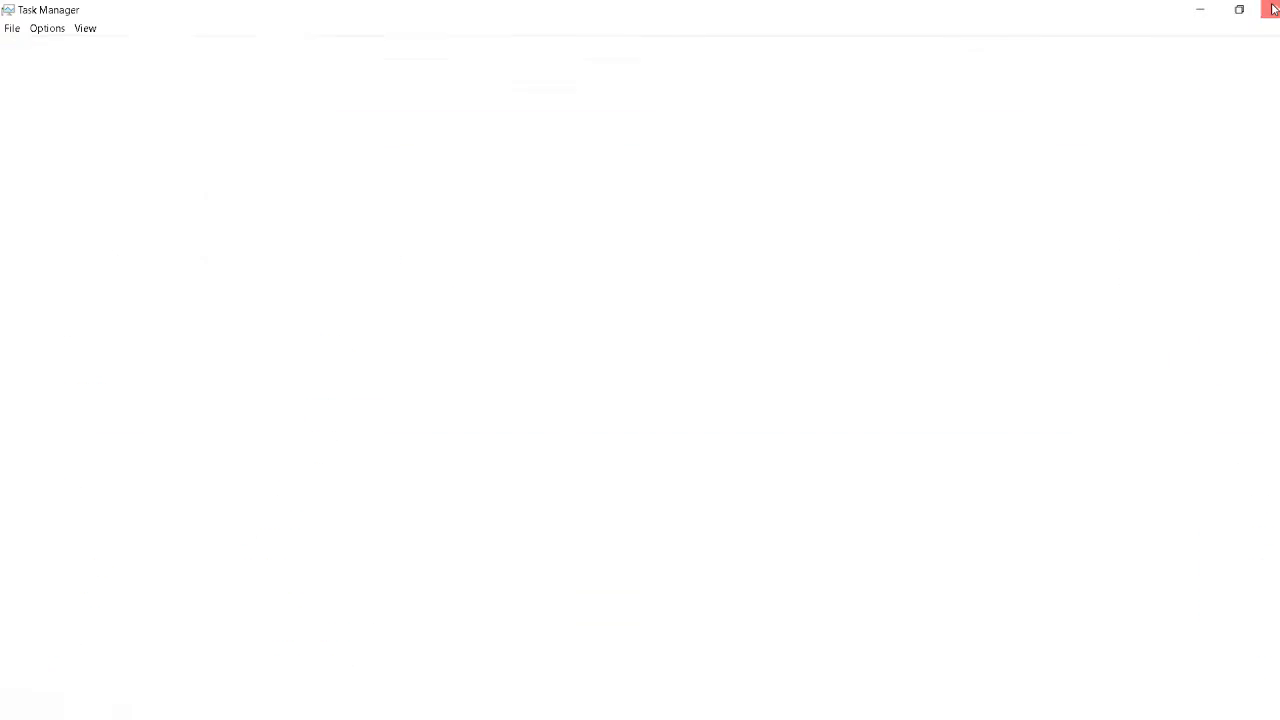
{"action": "left_click", "coordinate": [440, 713]}
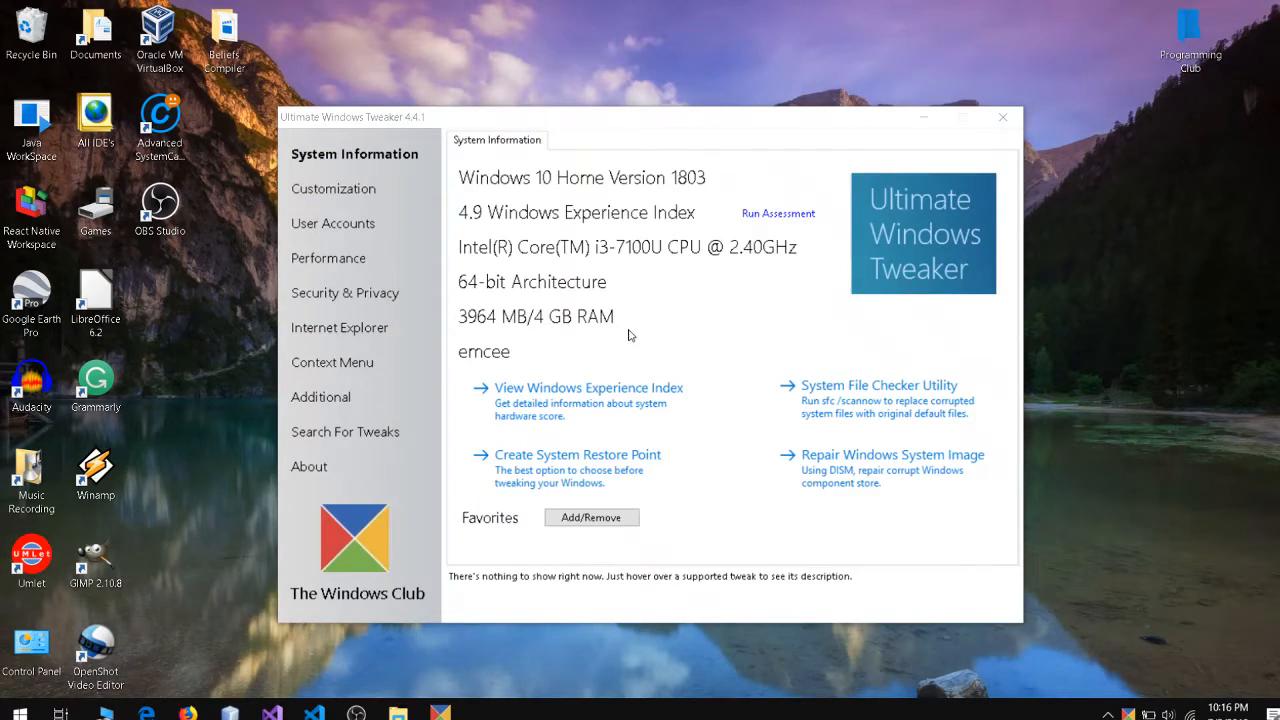
Look through the Customization settings, the Performance tweaks with their descriptions, and the Context Menu settings in Ultimate Windows Tweaker
{"action": "left_click", "coordinate": [366, 190]}
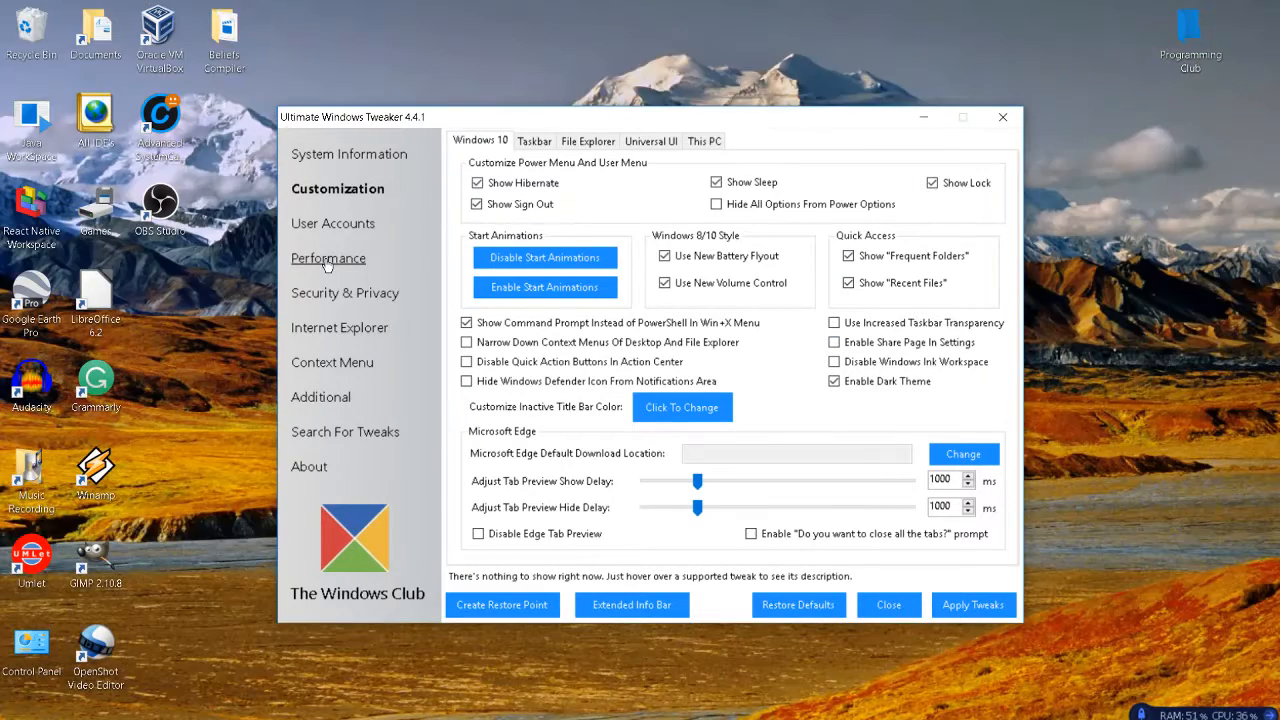
{"action": "left_click", "coordinate": [330, 258]}
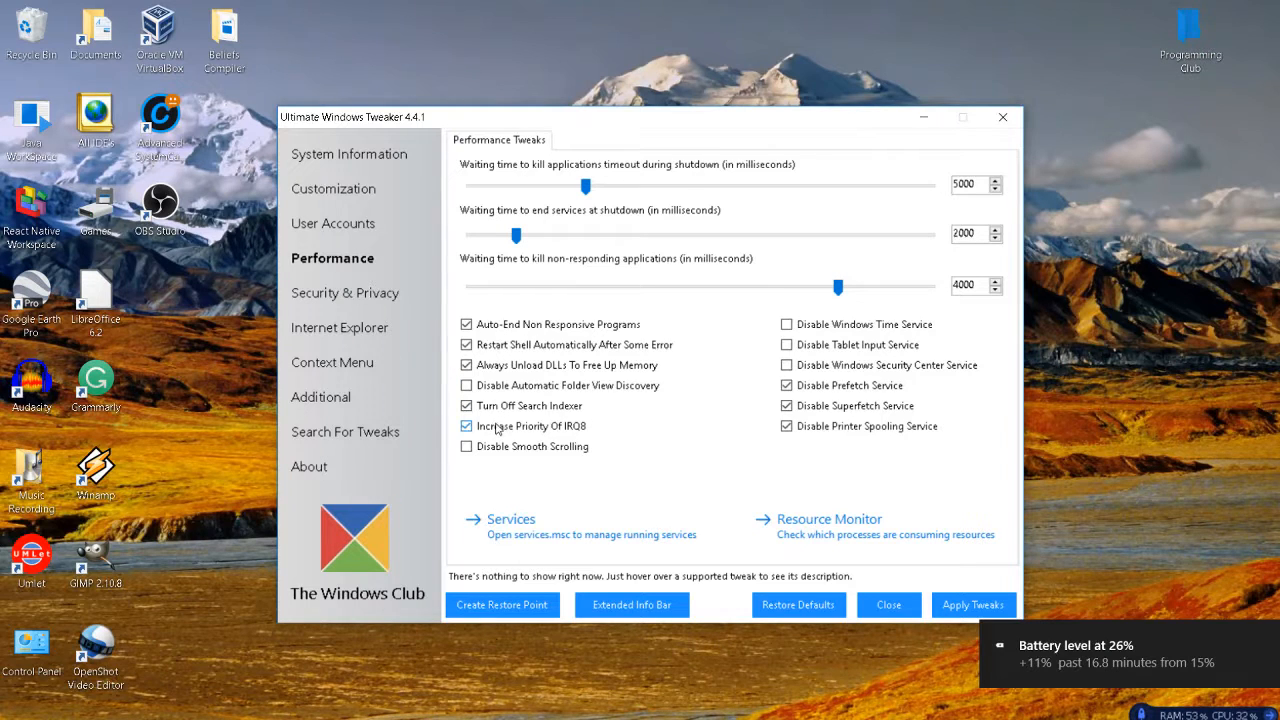
{"action": "mouse_move", "coordinate": [494, 430]}
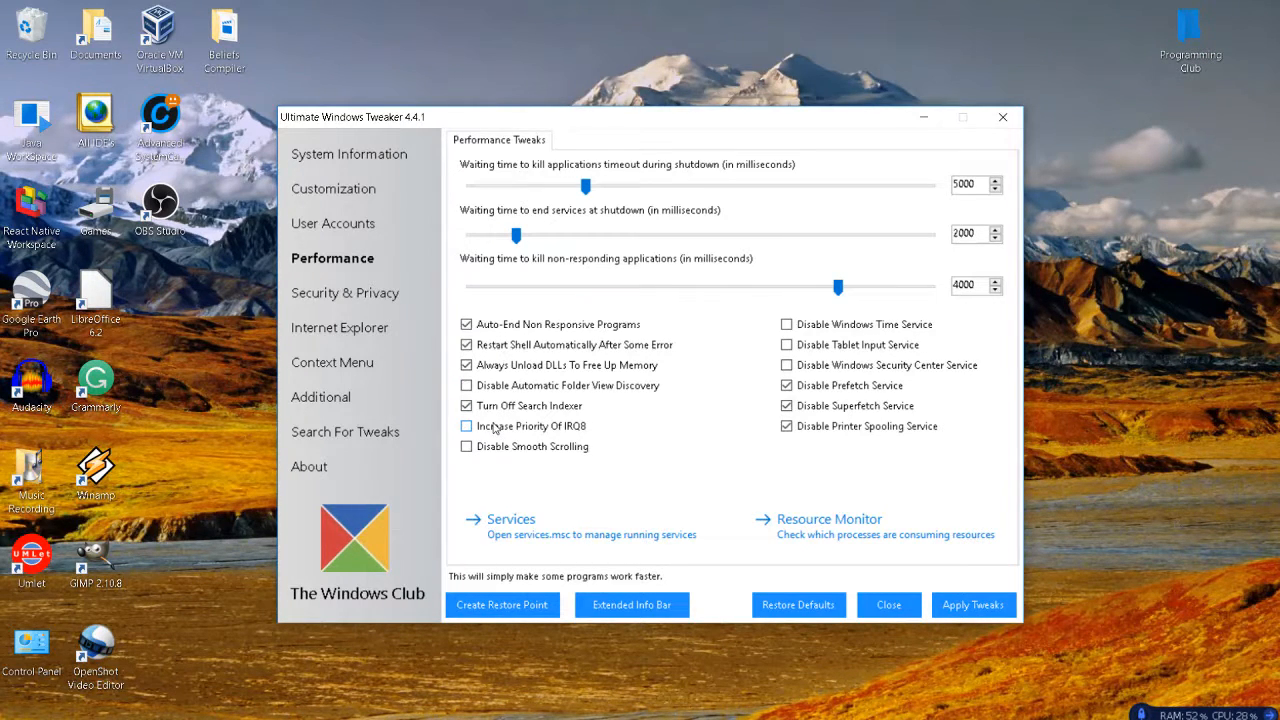
{"action": "mouse_move", "coordinate": [494, 408]}
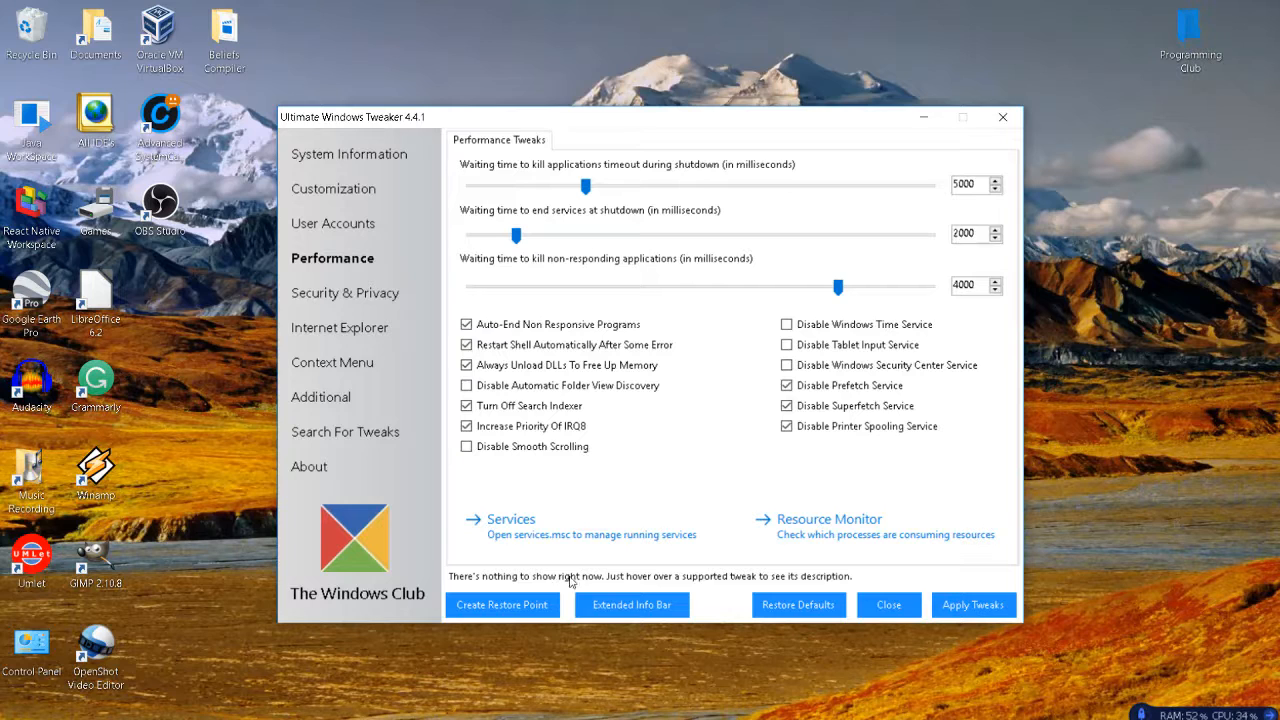
{"action": "mouse_move", "coordinate": [541, 430]}
{"action": "mouse_move", "coordinate": [800, 326]}
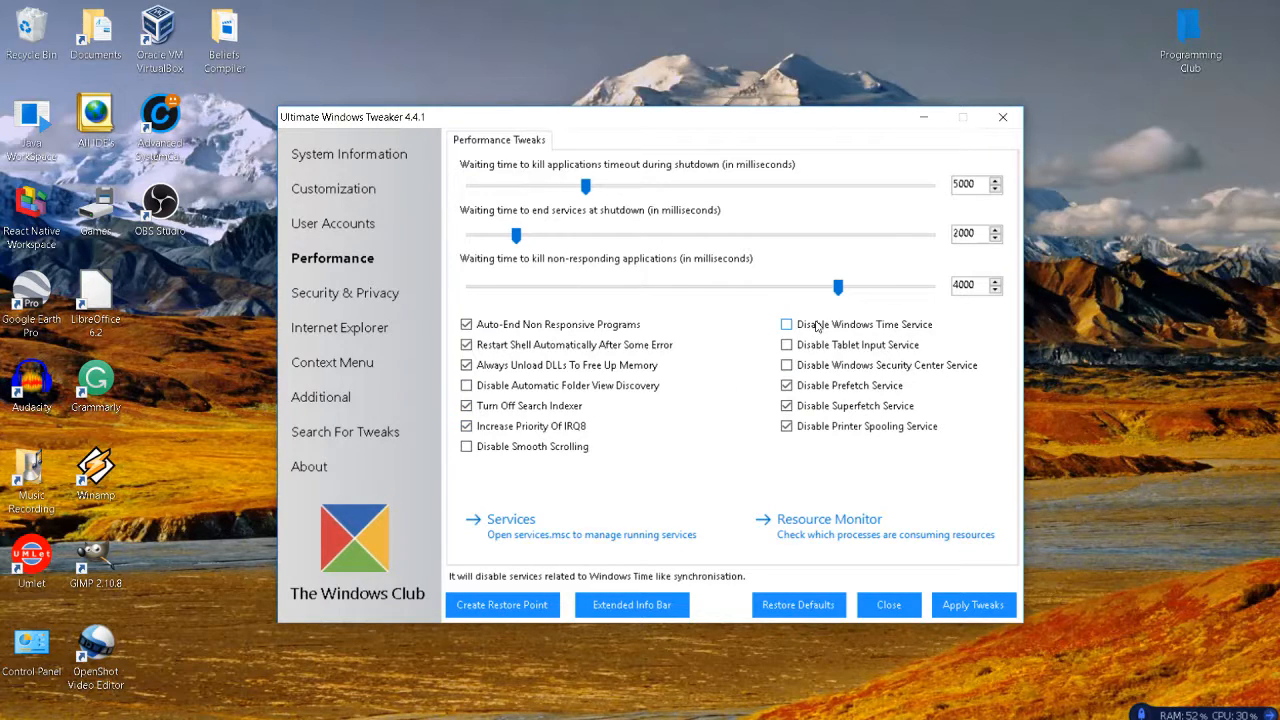
{"action": "mouse_move", "coordinate": [821, 345]}
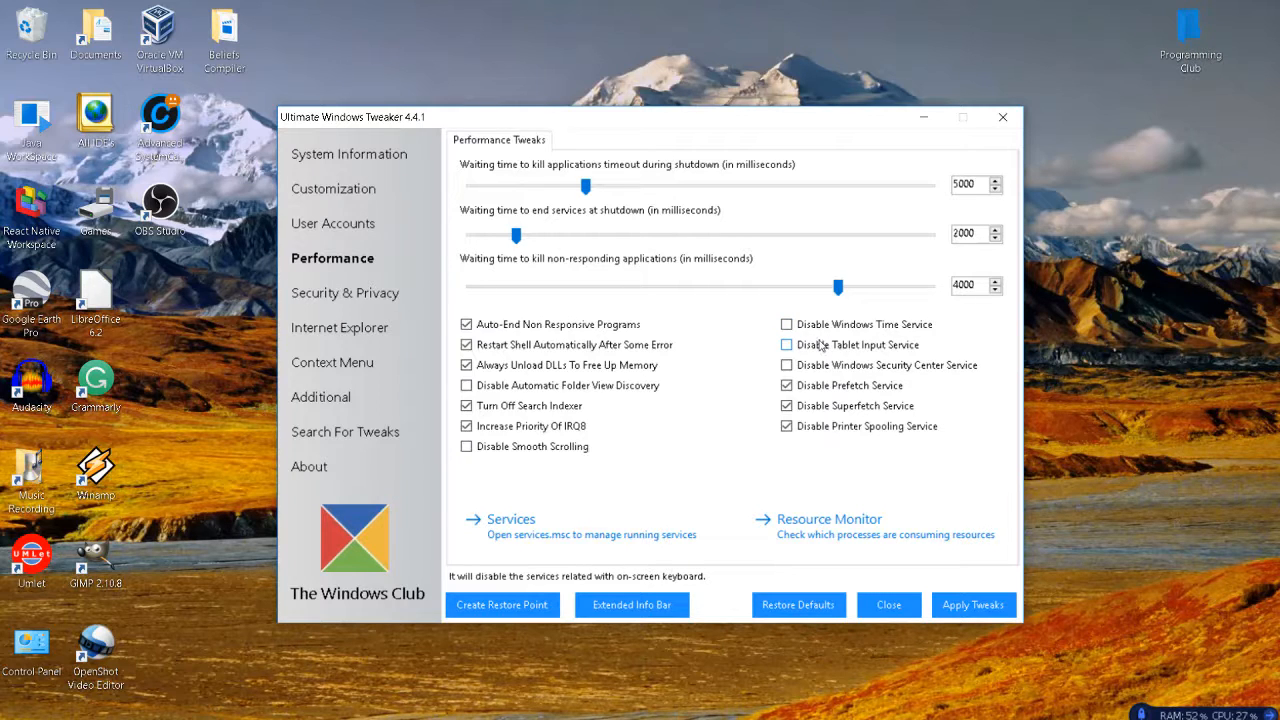
{"action": "mouse_move", "coordinate": [822, 368]}
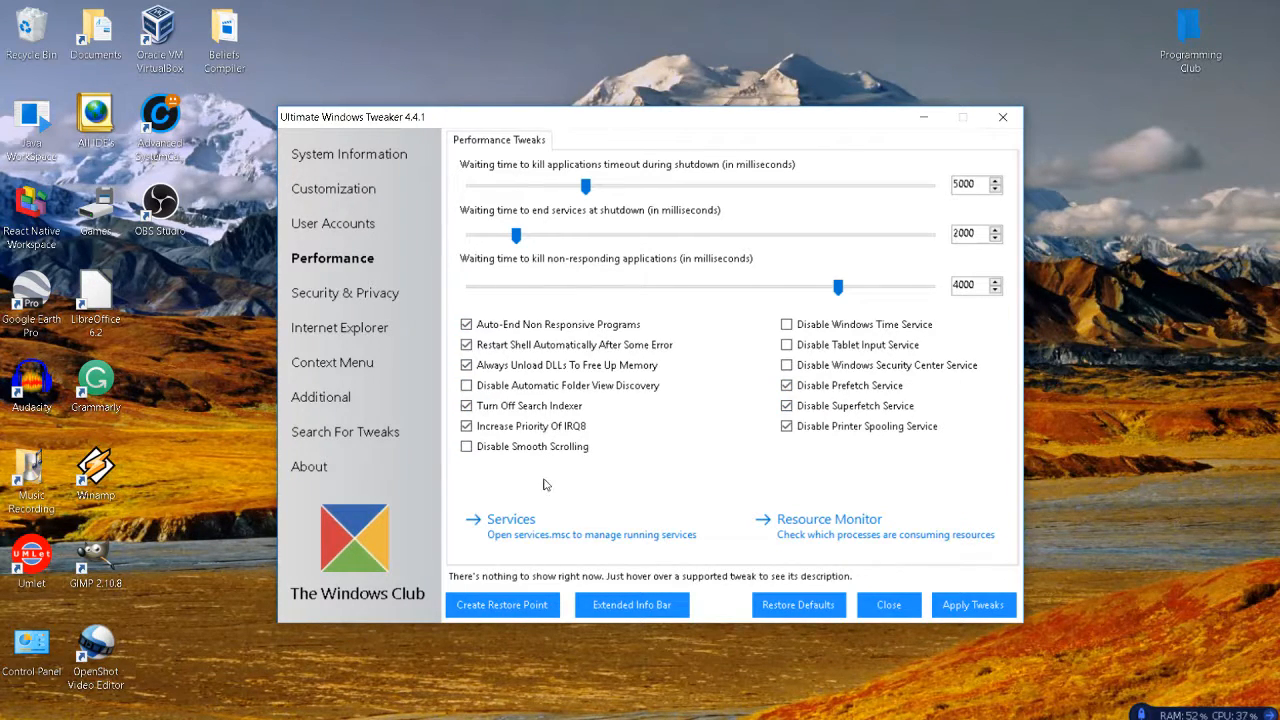
{"action": "left_click", "coordinate": [340, 363]}
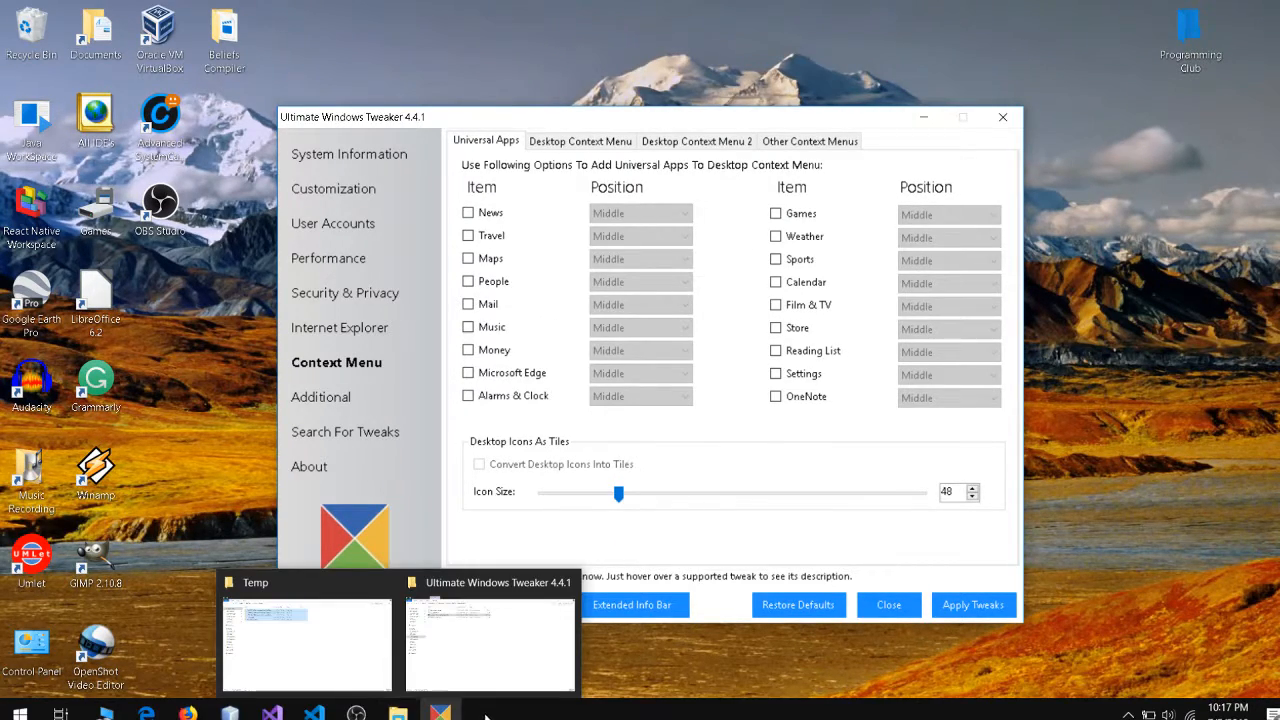
Close Ultimate Windows Tweaker and bring up the OBS Studio window
{"action": "left_click", "coordinate": [356, 712]}
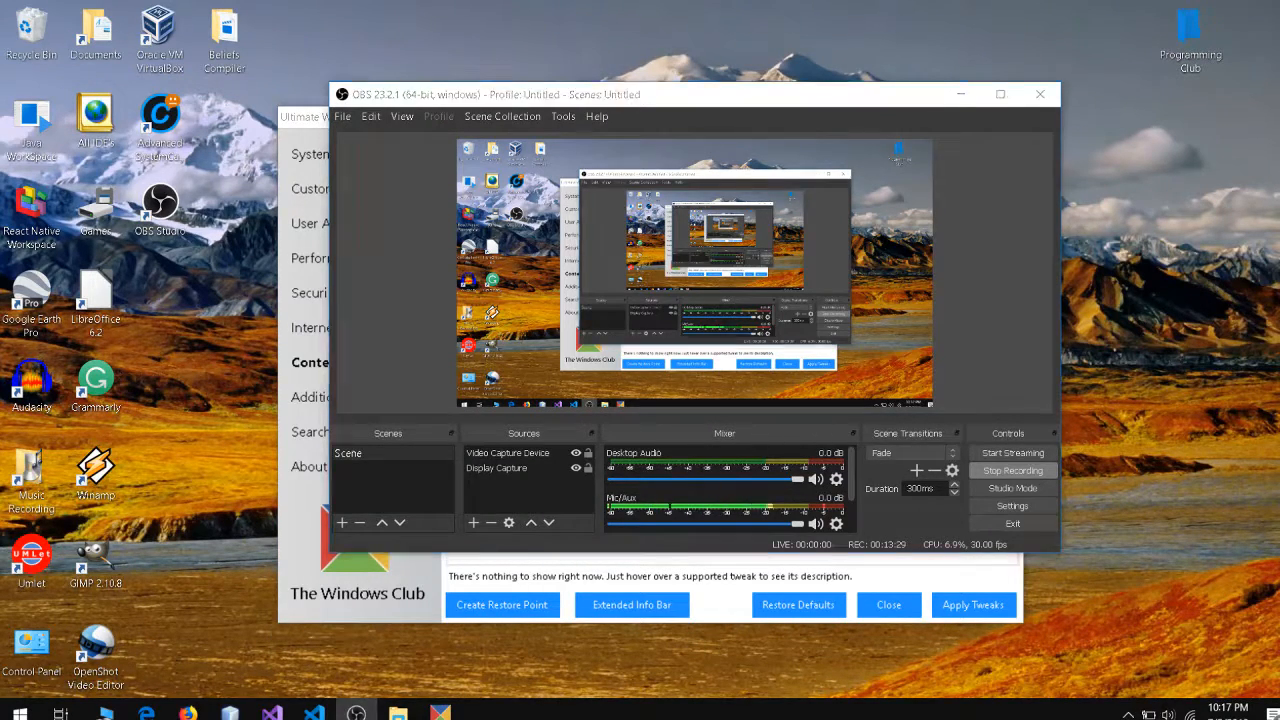
{"action": "left_click", "coordinate": [376, 558]}
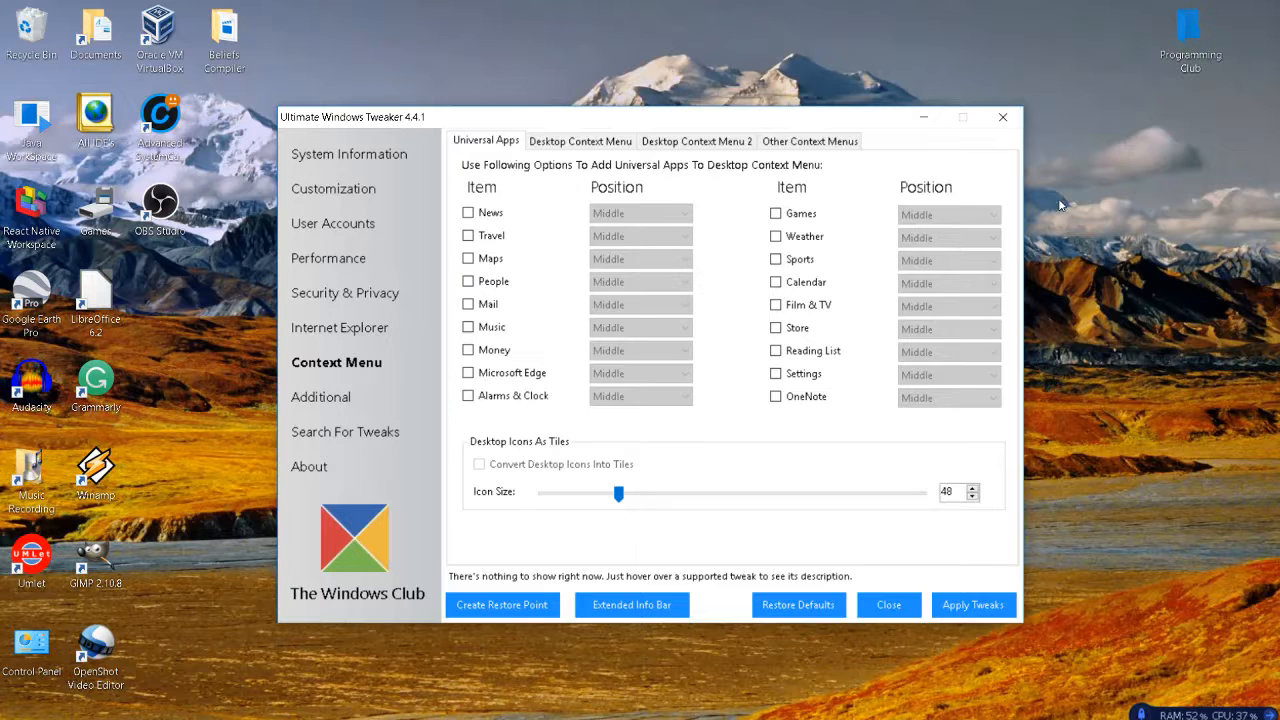
{"action": "left_click", "coordinate": [1004, 117]}
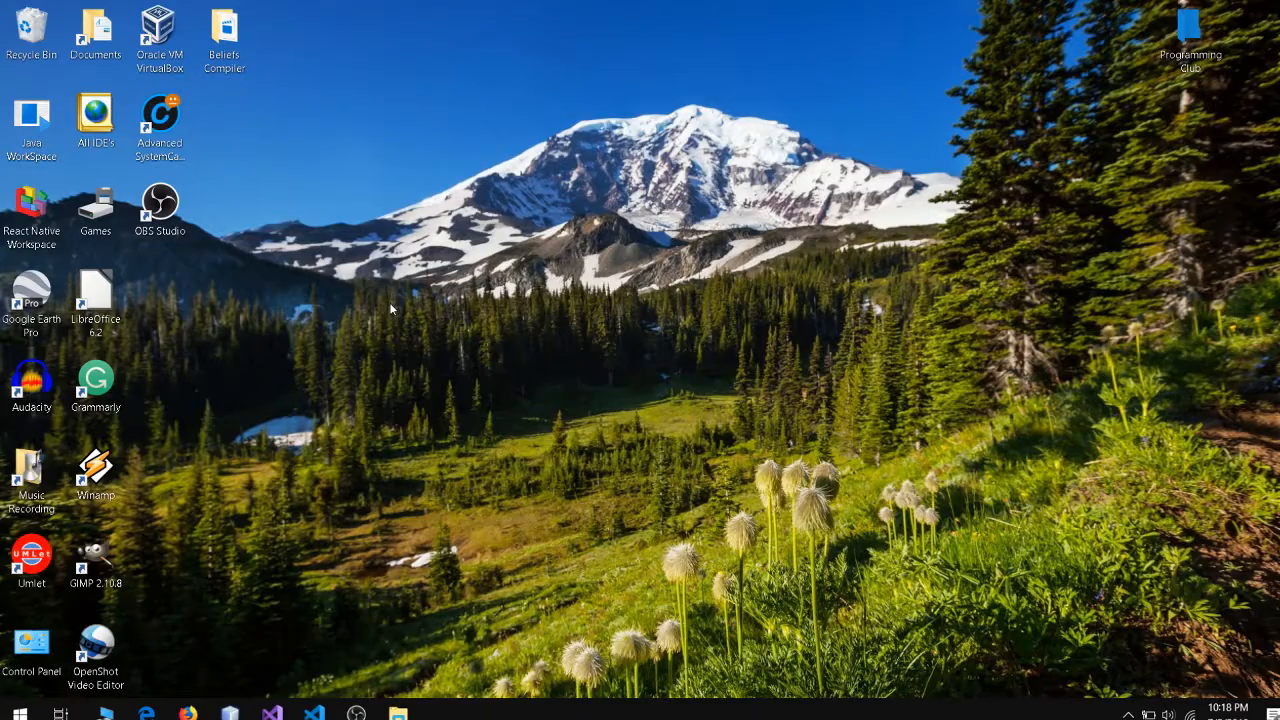
{"action": "left_click", "coordinate": [356, 711]}
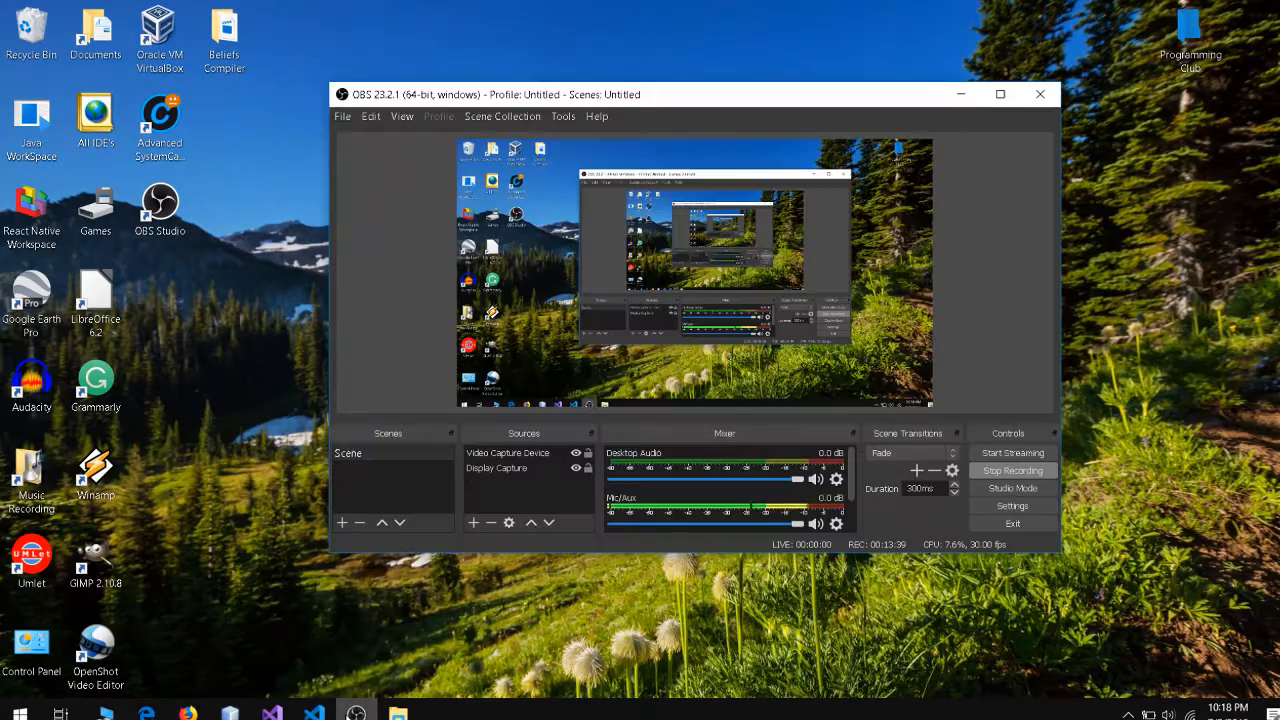